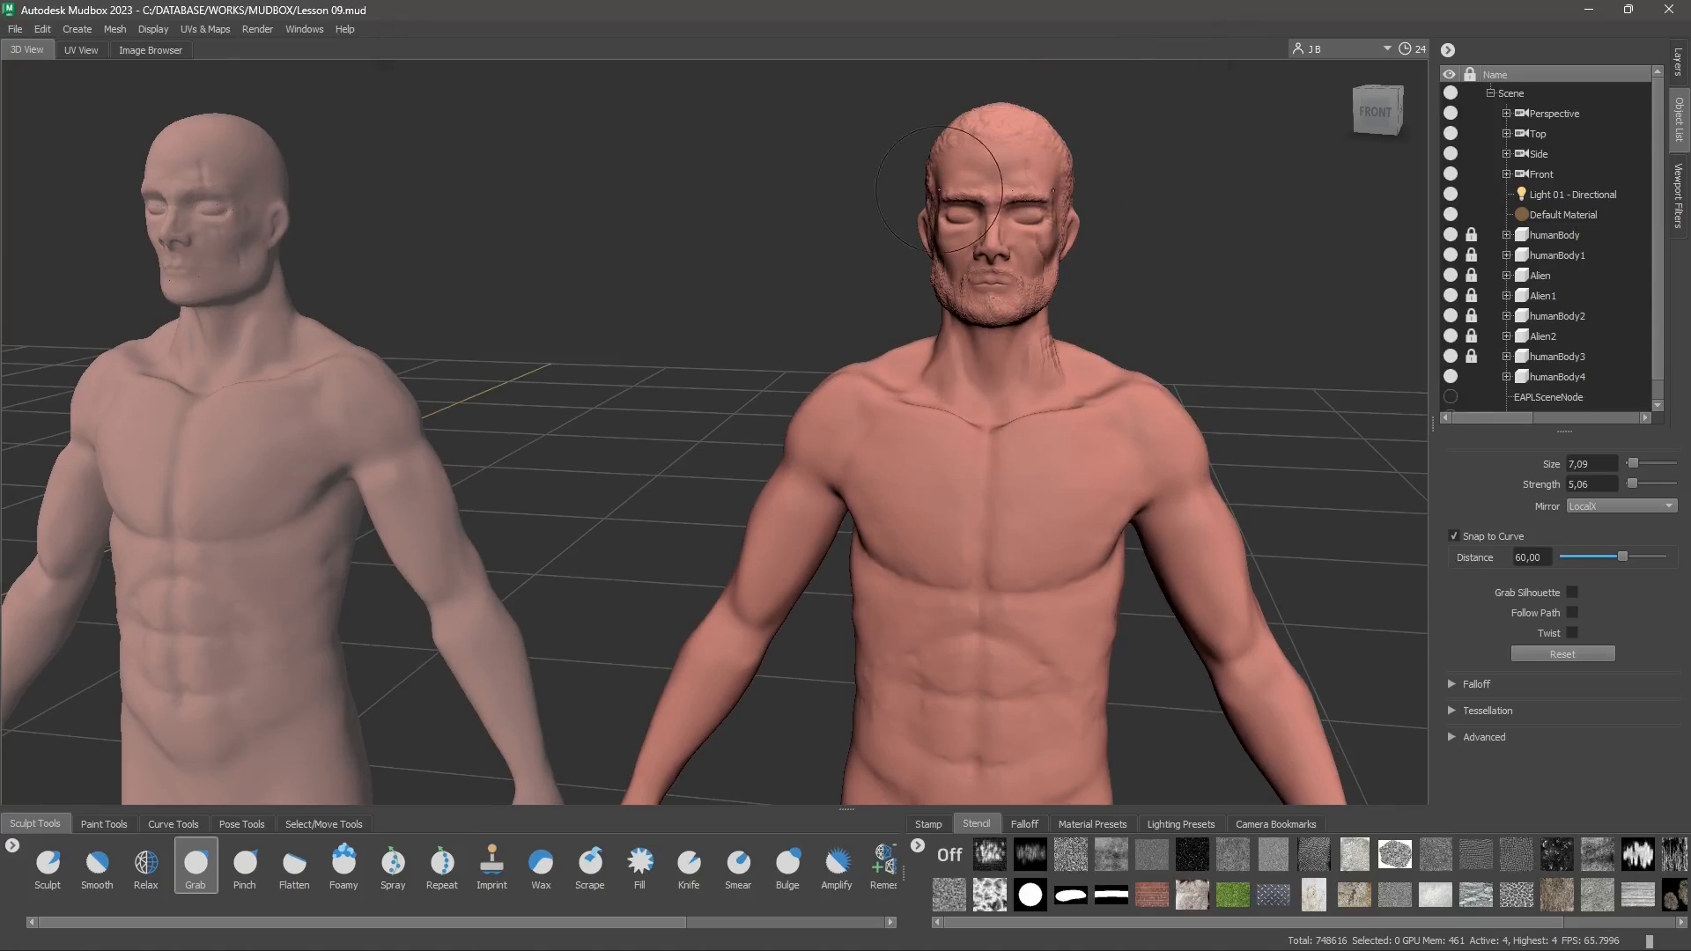
Step: Sculpt a fold below the eye using the Sculpt brush at size 0.76 and strength 0.59 with Local X mirroring
mouse_move(1076, 326)
alt+mouse_down()
mouse_move(1099, 325)
mouse_move(955, 321)
mouse_move(1141, 326)
alt+mouse_up()
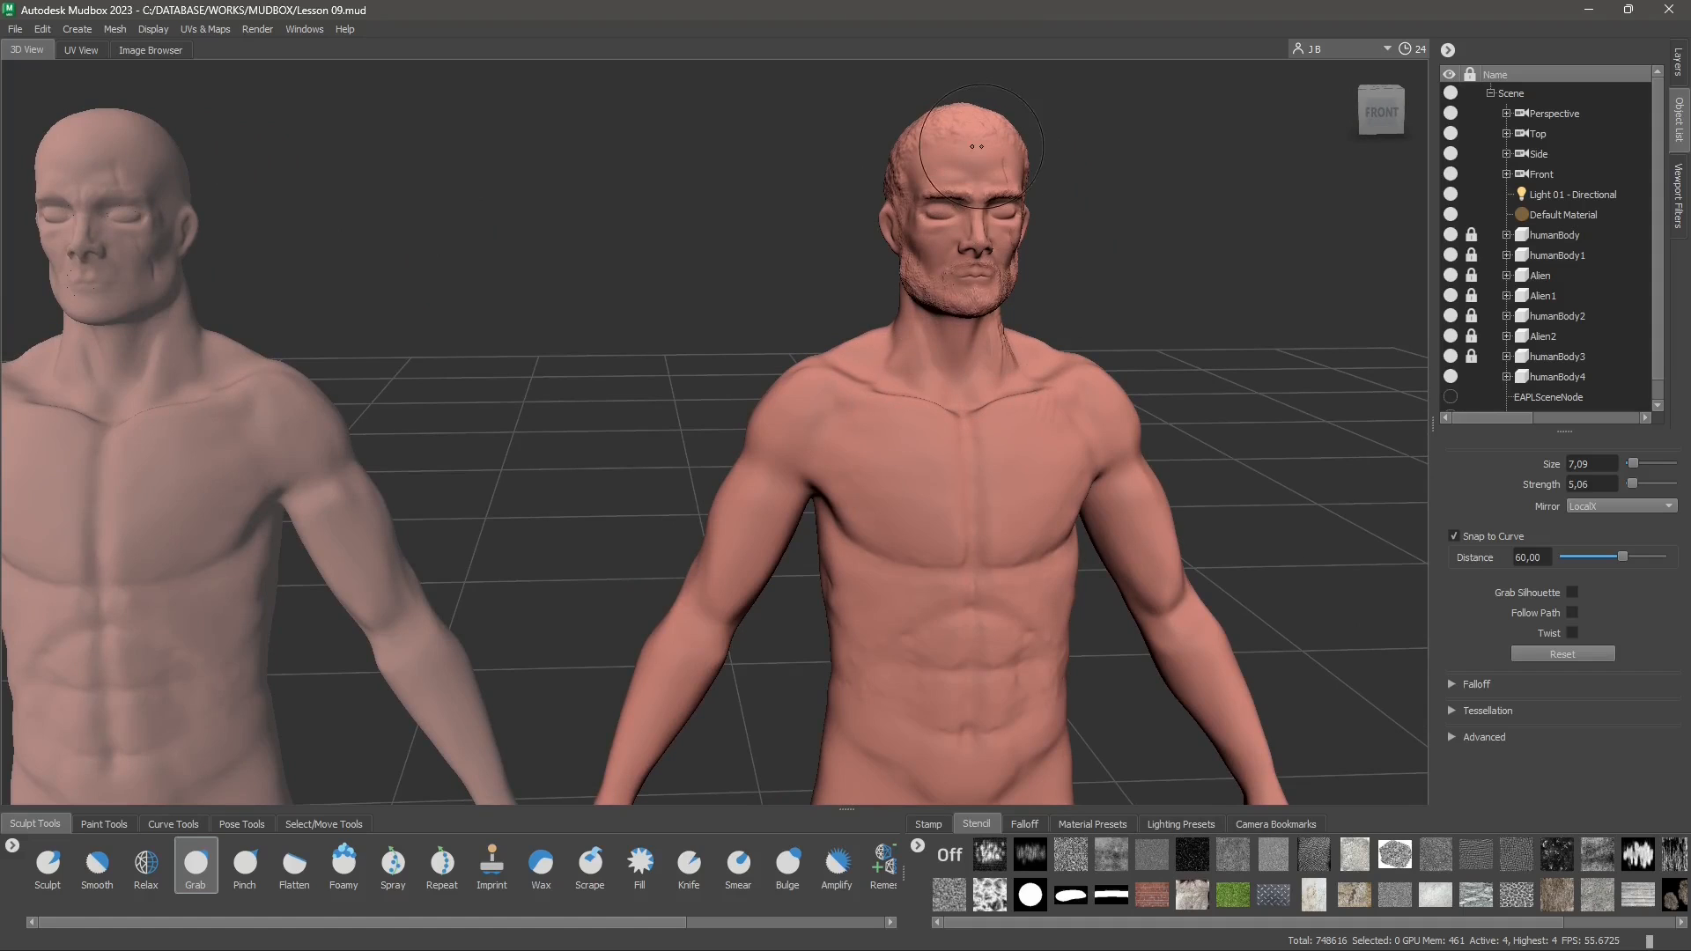
alt+right_drag(983, 216, 1136, 216)
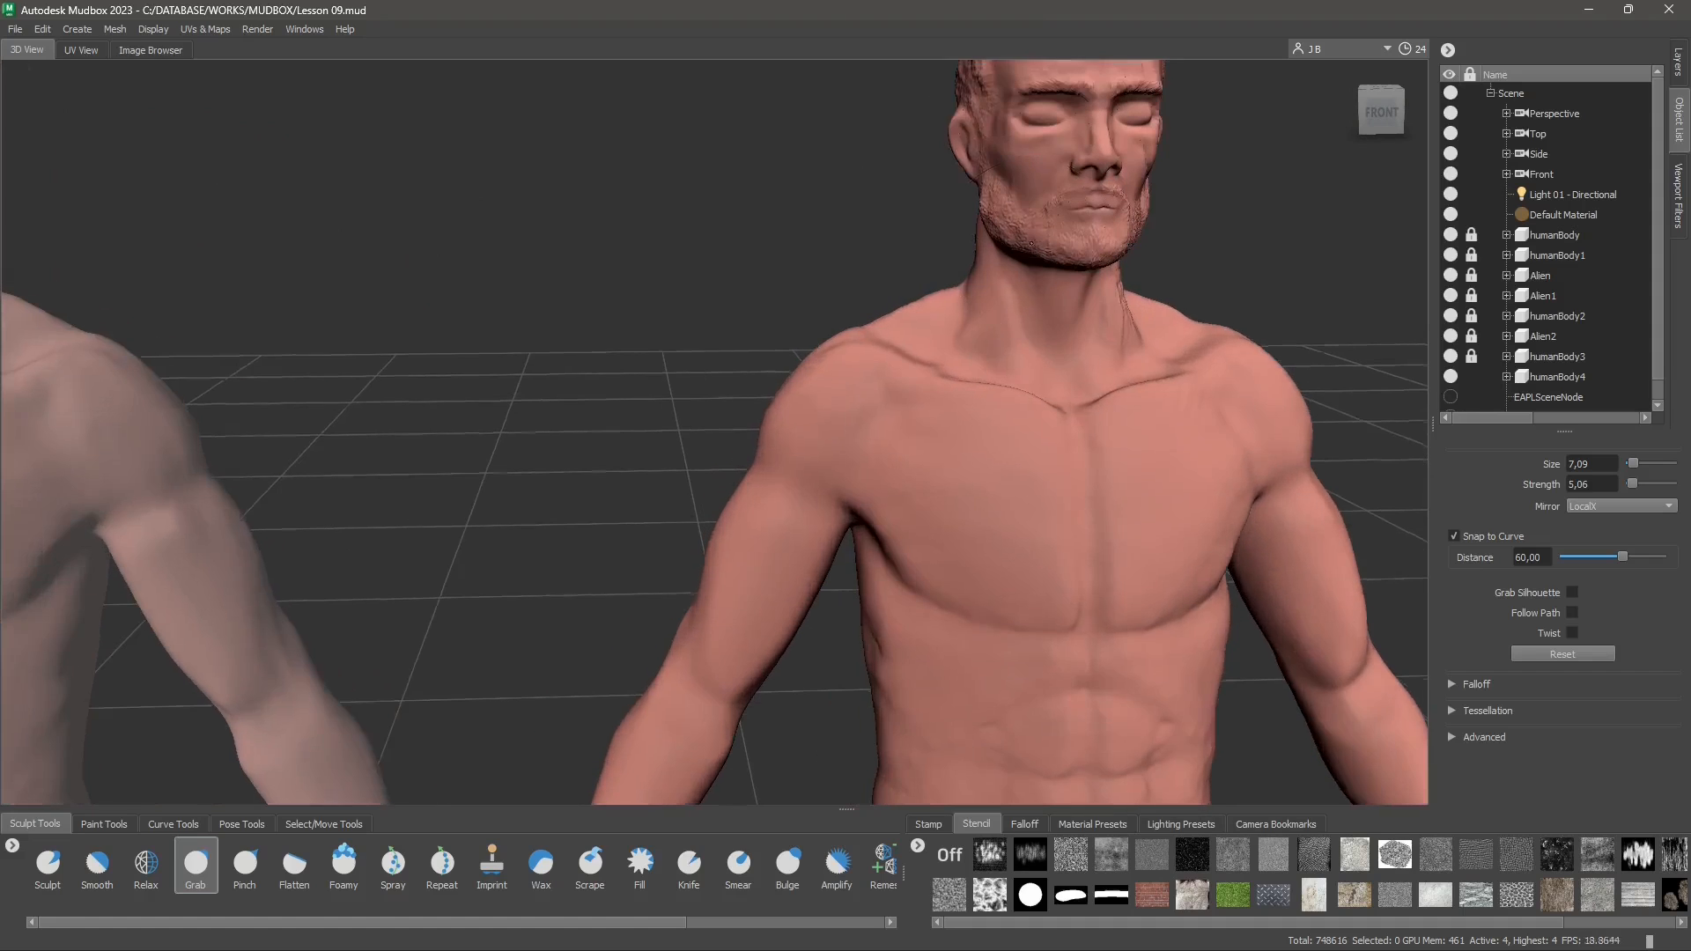
alt+middle_drag(1136, 216, 806, 352)
alt+right_drag(806, 352, 960, 398)
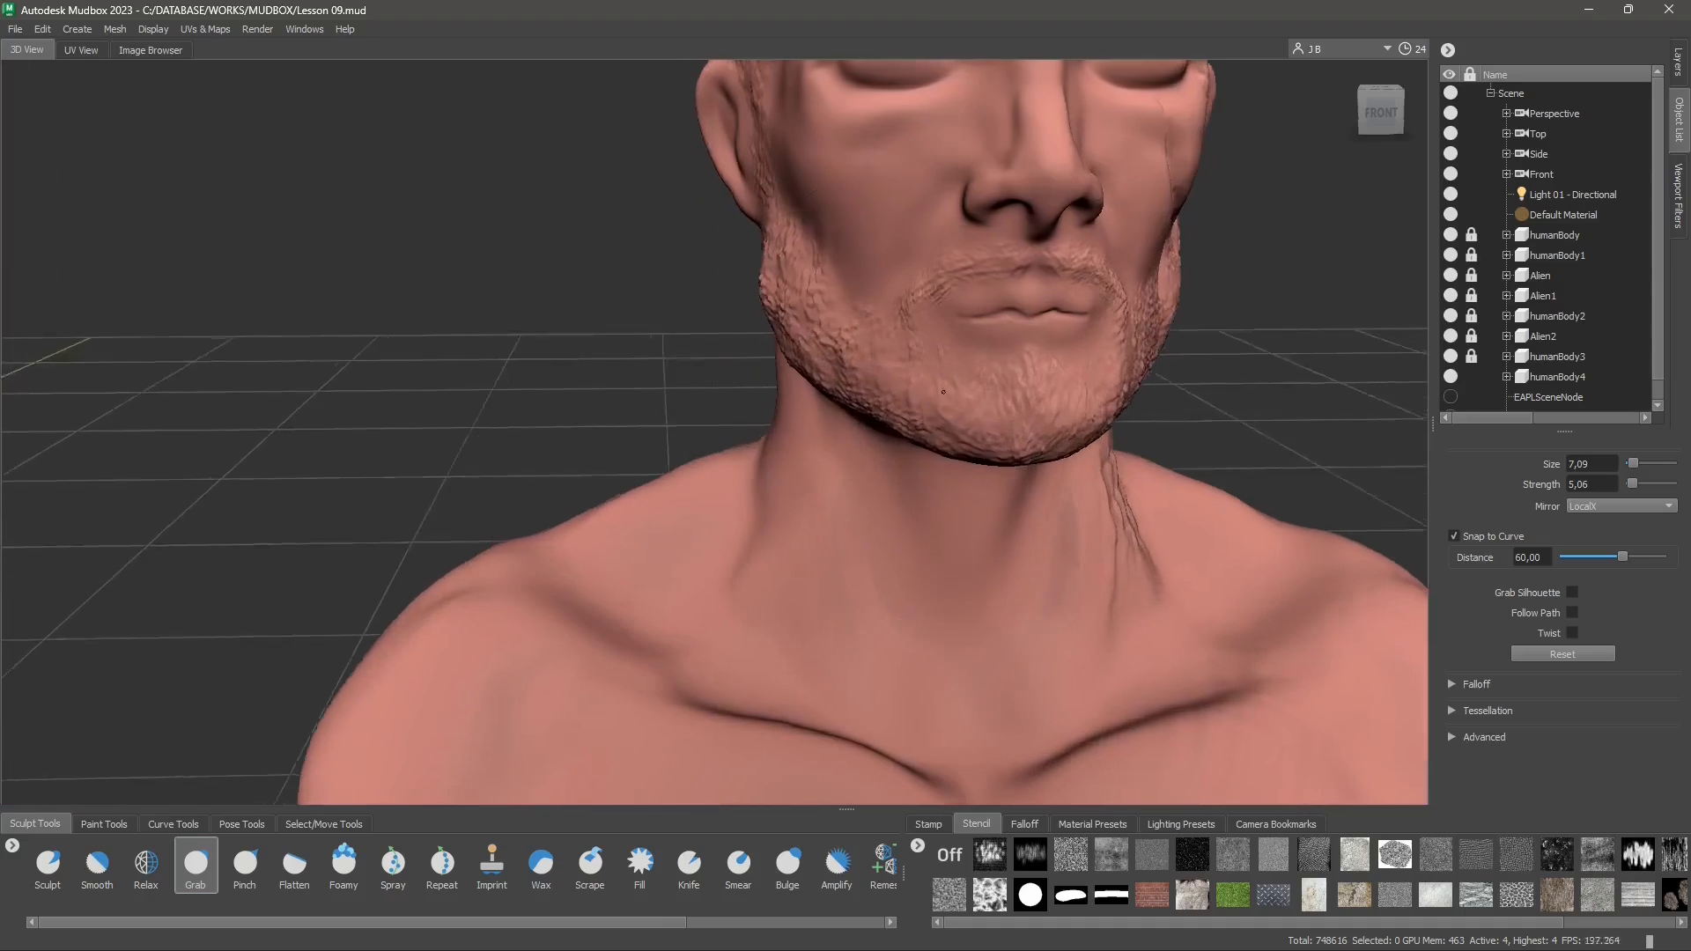
mouse_move(959, 398)
alt+mouse_down()
mouse_move(902, 385)
mouse_move(872, 428)
mouse_move(761, 502)
mouse_move(879, 525)
mouse_move(705, 536)
alt+mouse_up()
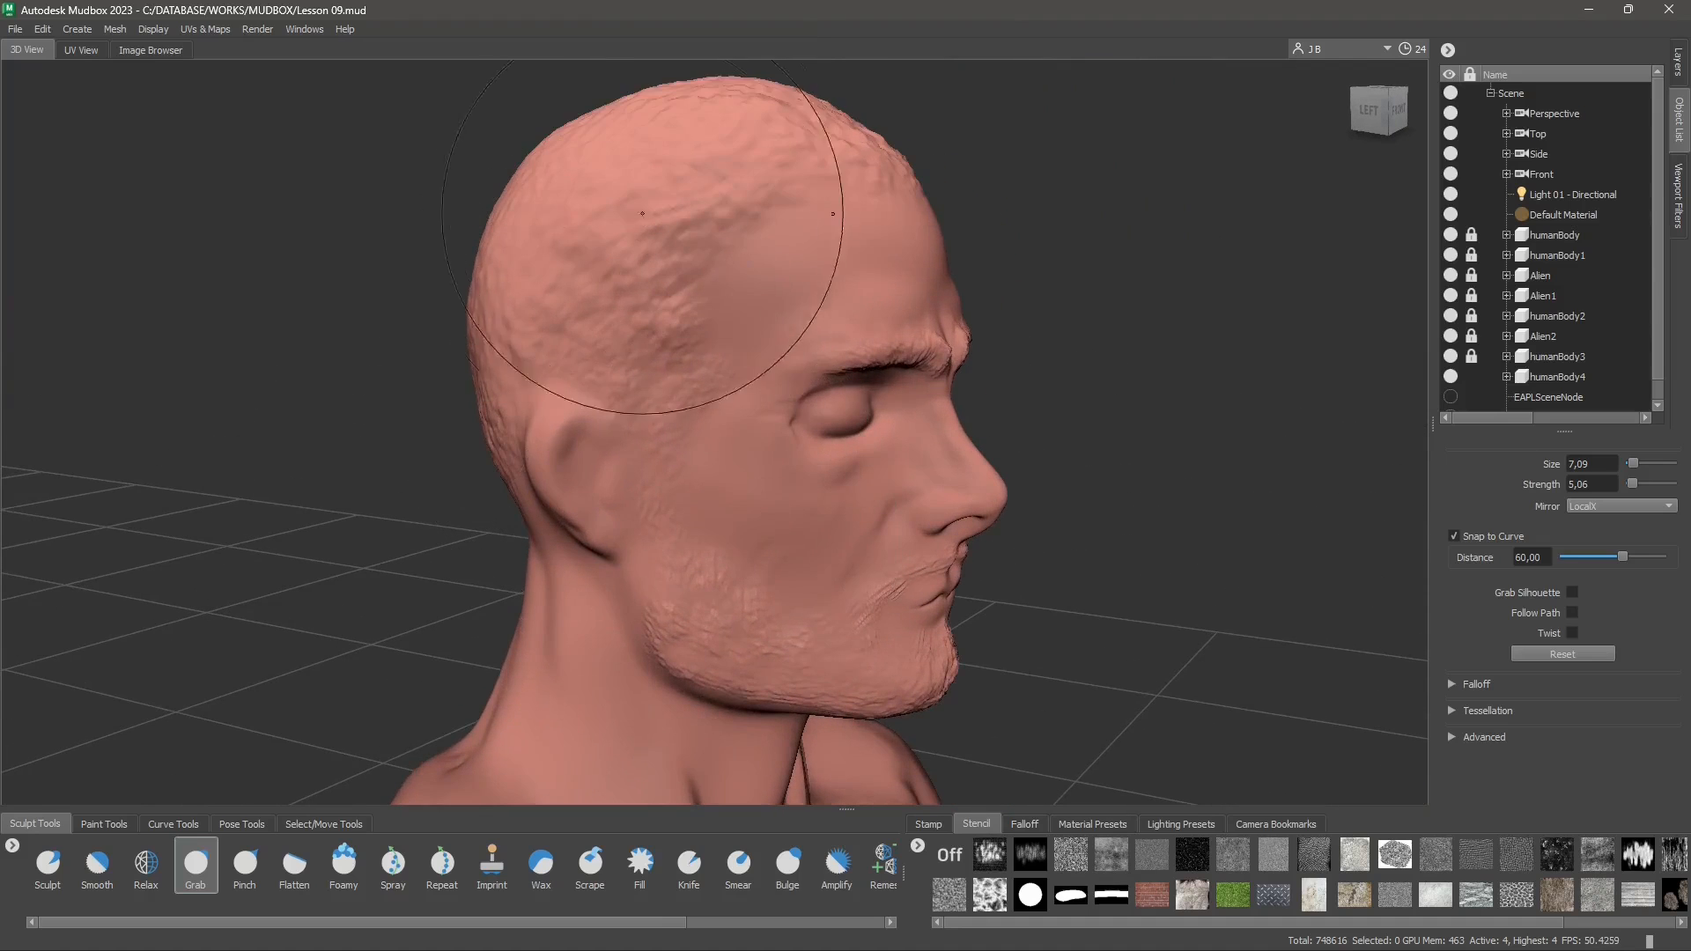
mouse_move(679, 208)
alt+mouse_down()
mouse_move(663, 427)
mouse_move(599, 432)
mouse_move(738, 448)
alt+mouse_up()
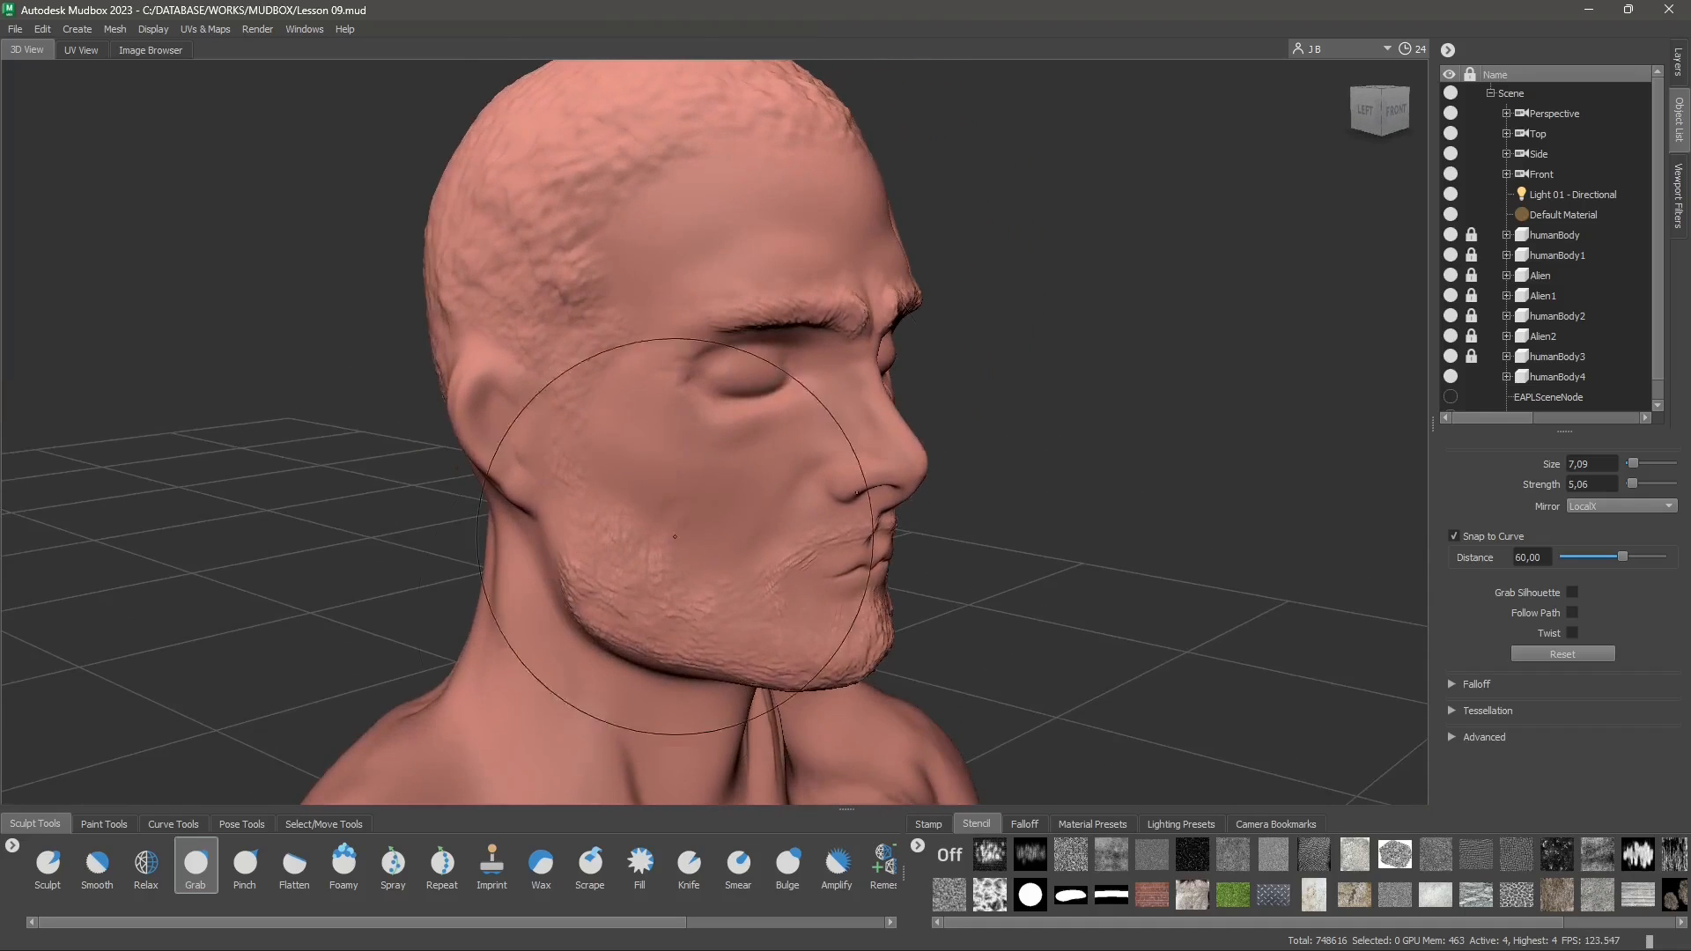
click(48, 863)
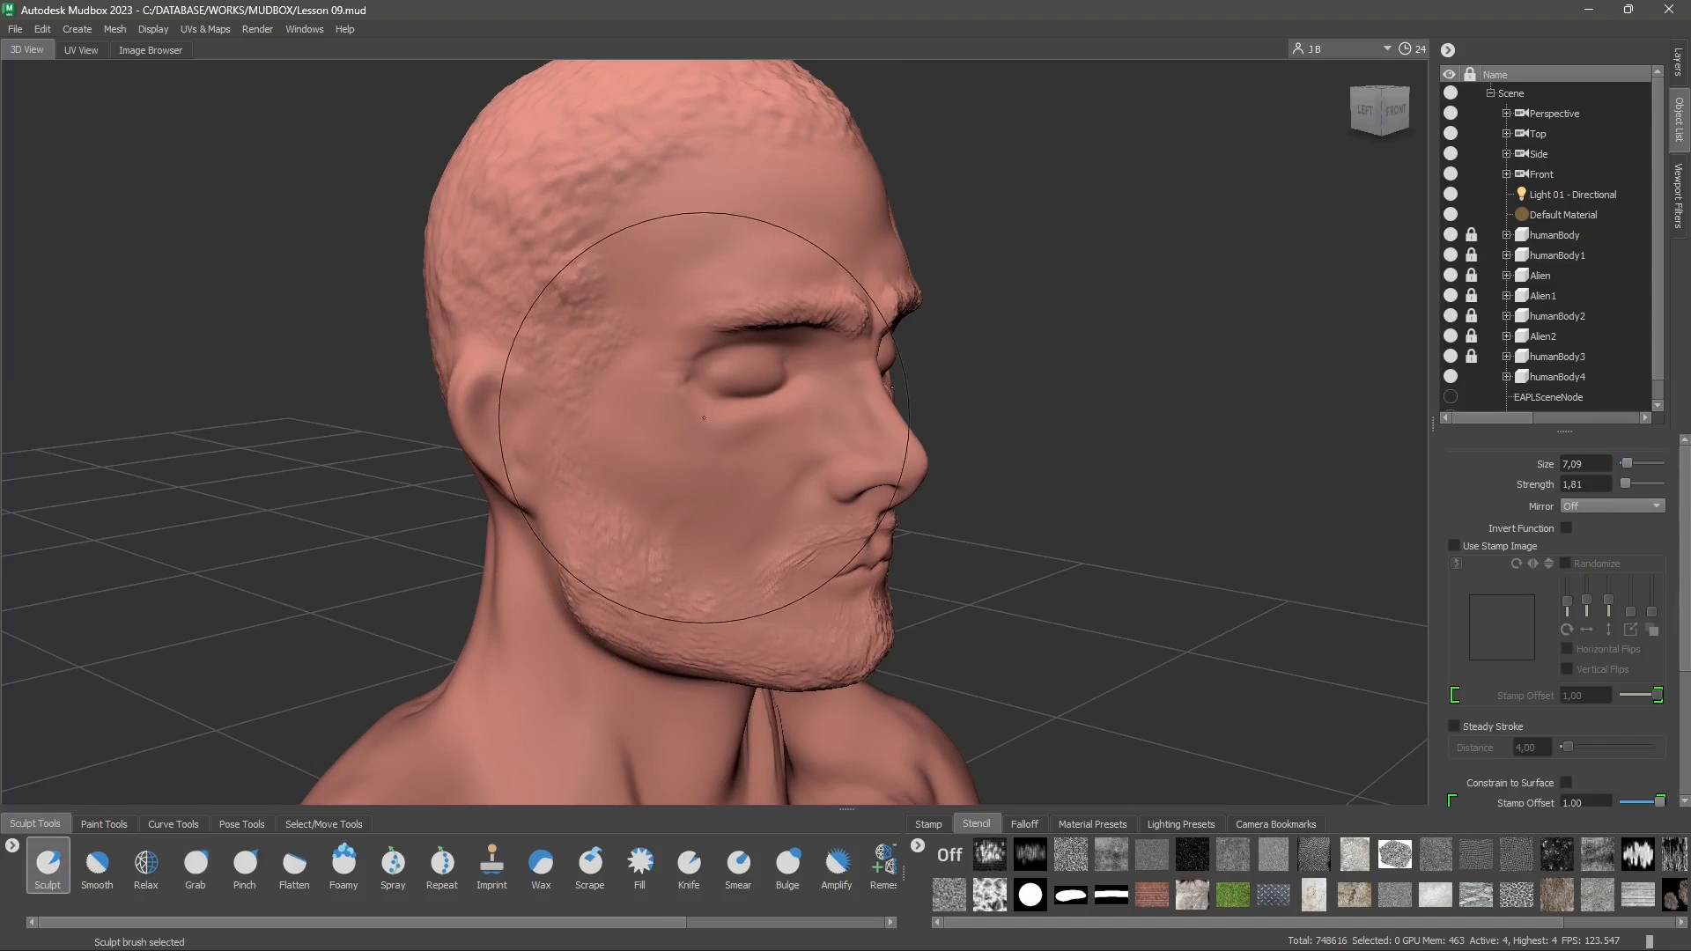
key(b)
drag(702, 419, 528, 419)
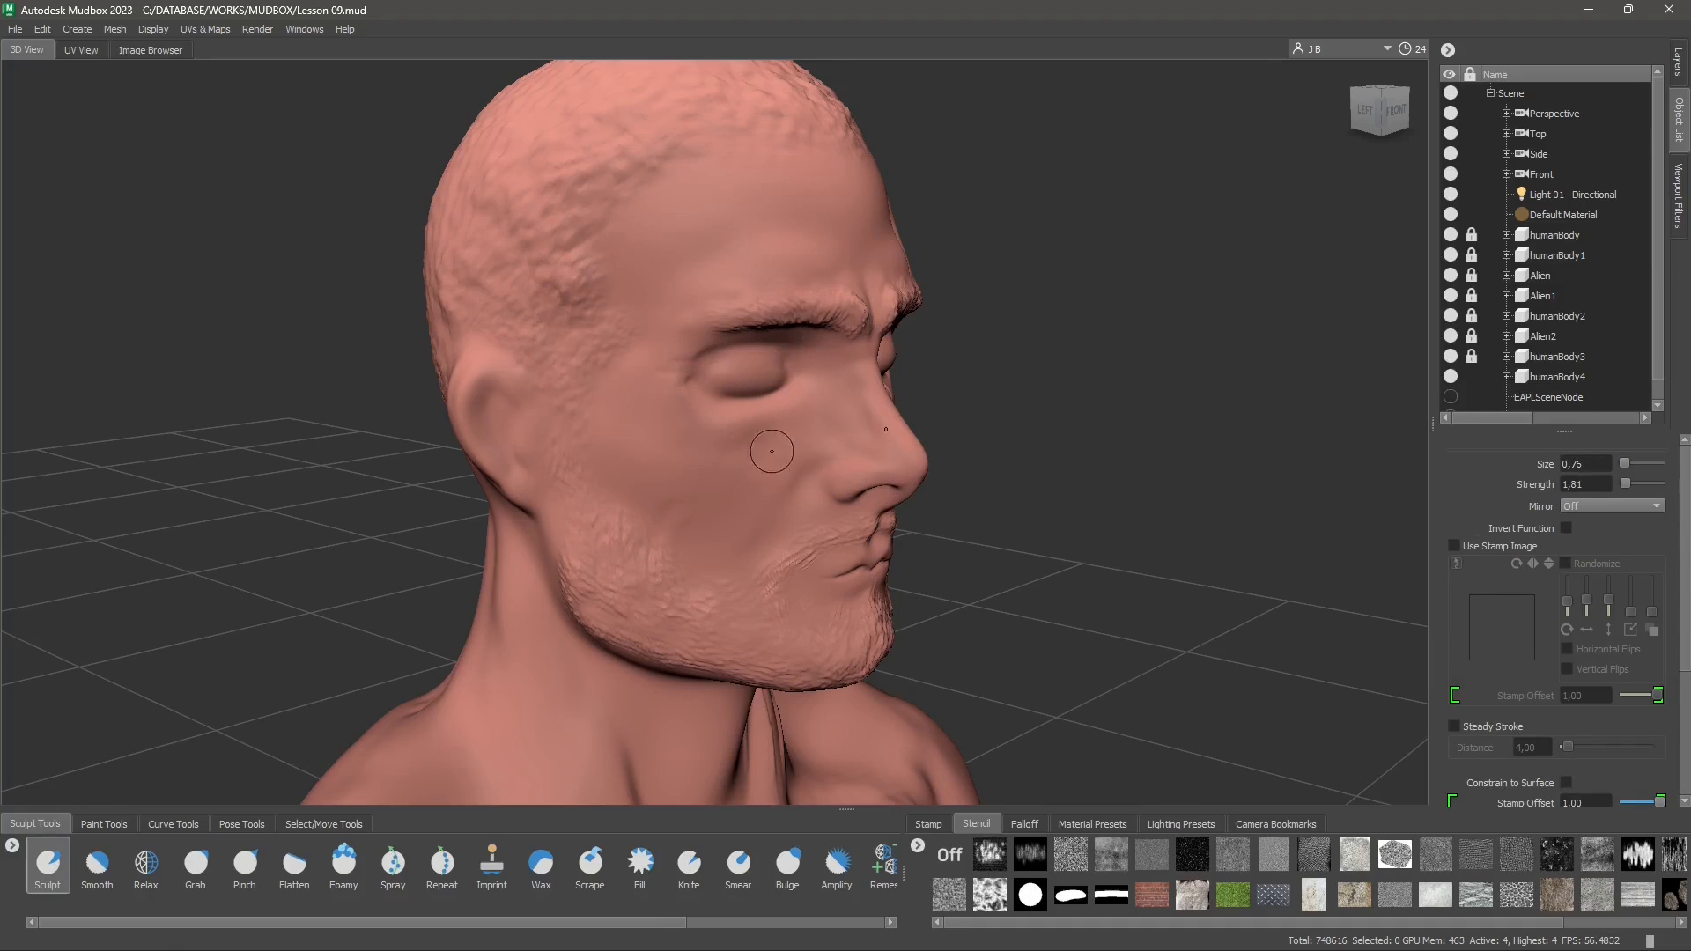
key(m)
key(shift)
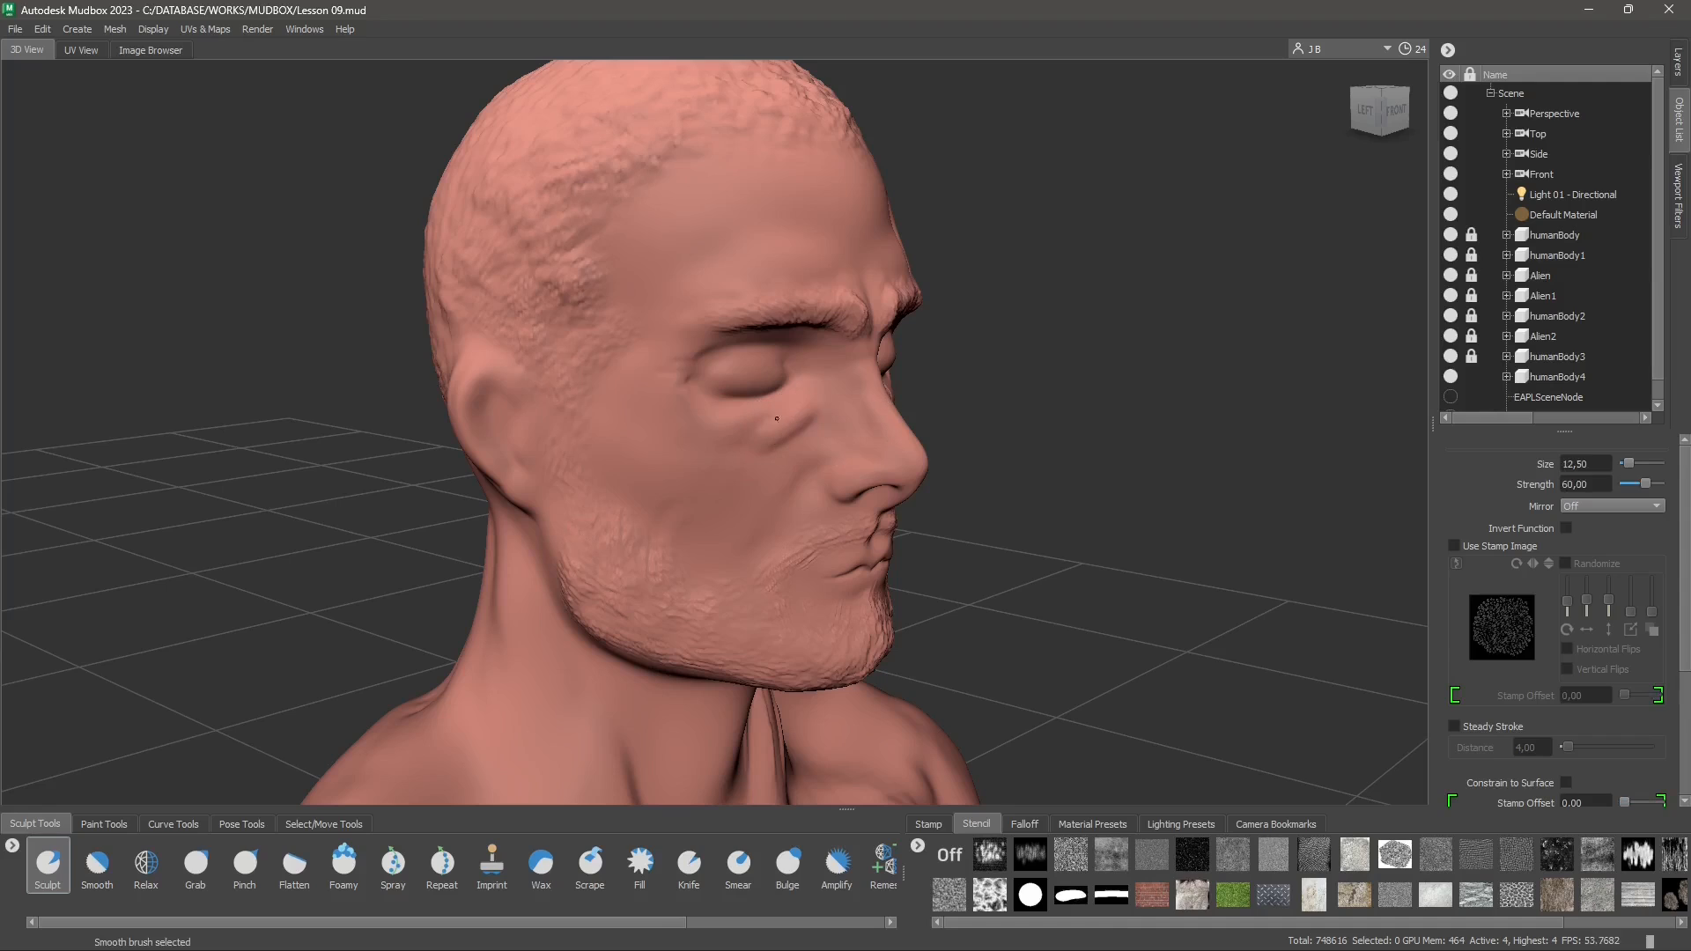
key(shift)
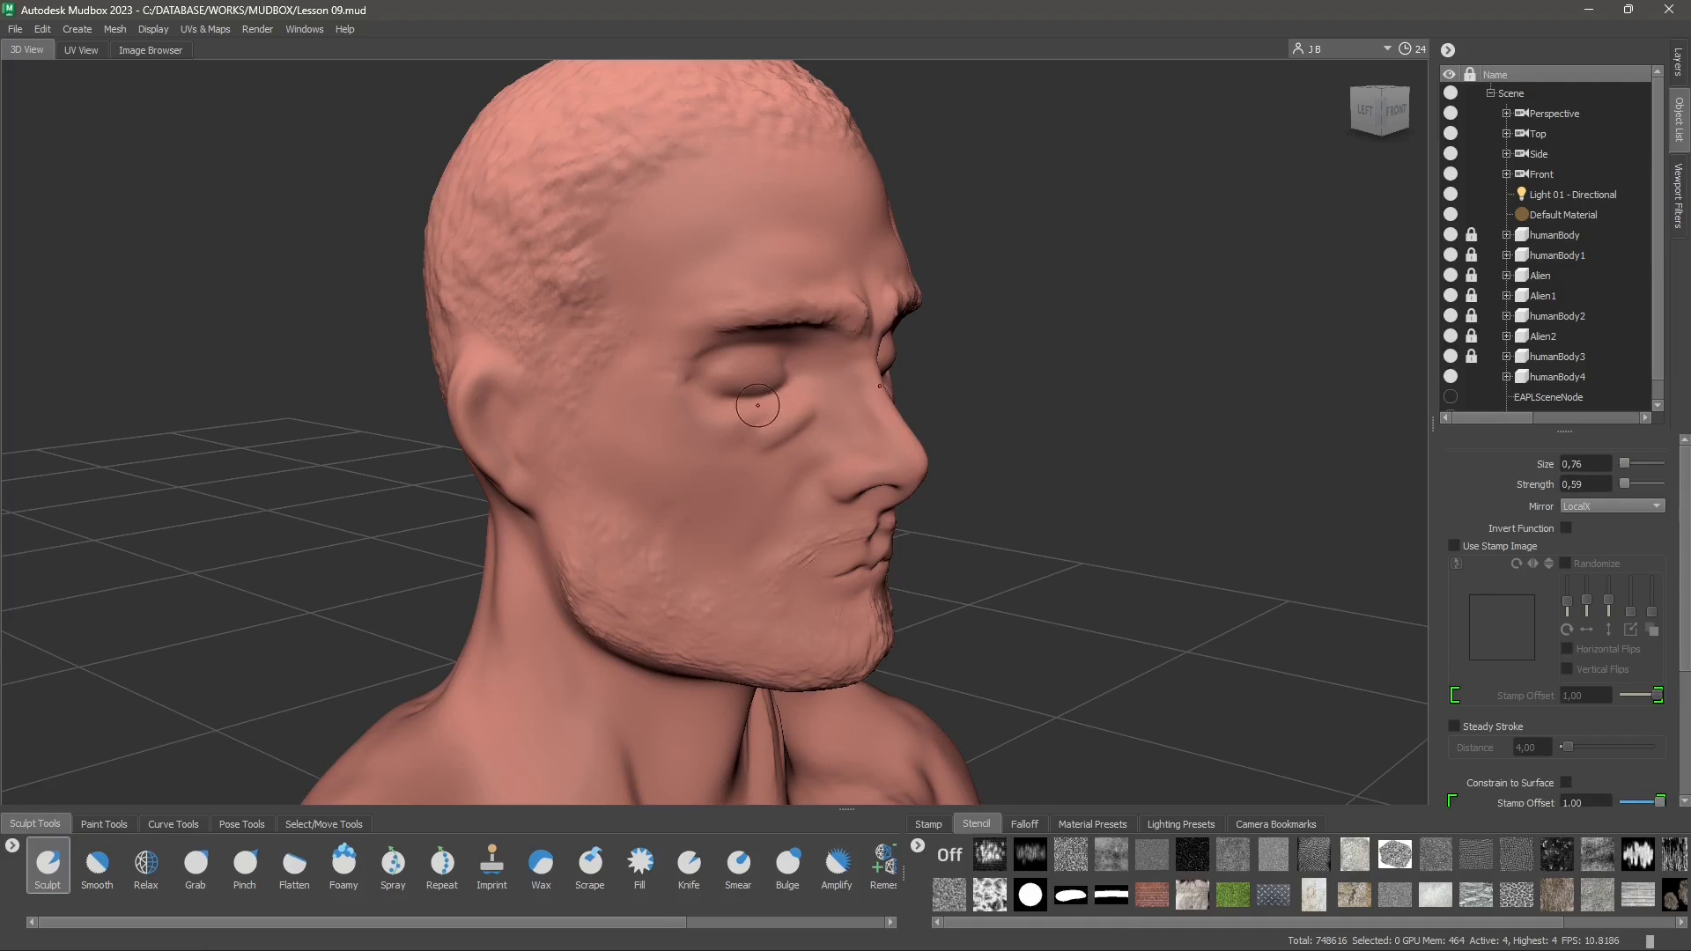
Step: Review the Smooth brush's Falloff, Tessellation and Advanced settings, including Remember Size and Orient To Surface
click(97, 864)
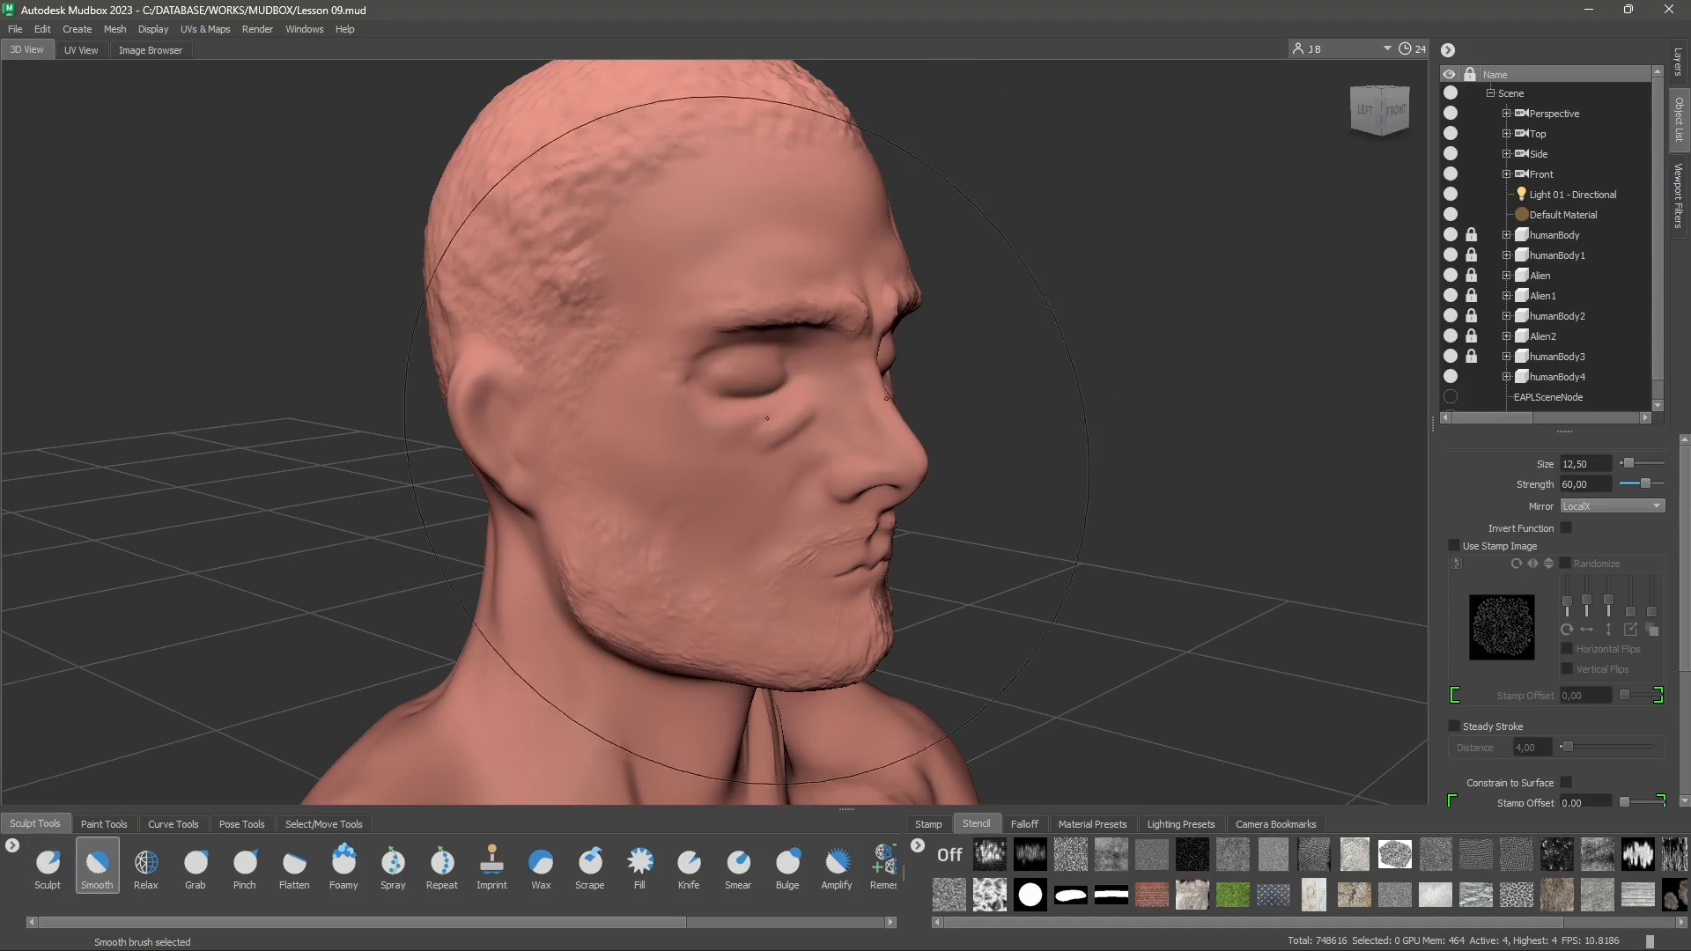
scroll(1671, 750, down, 5)
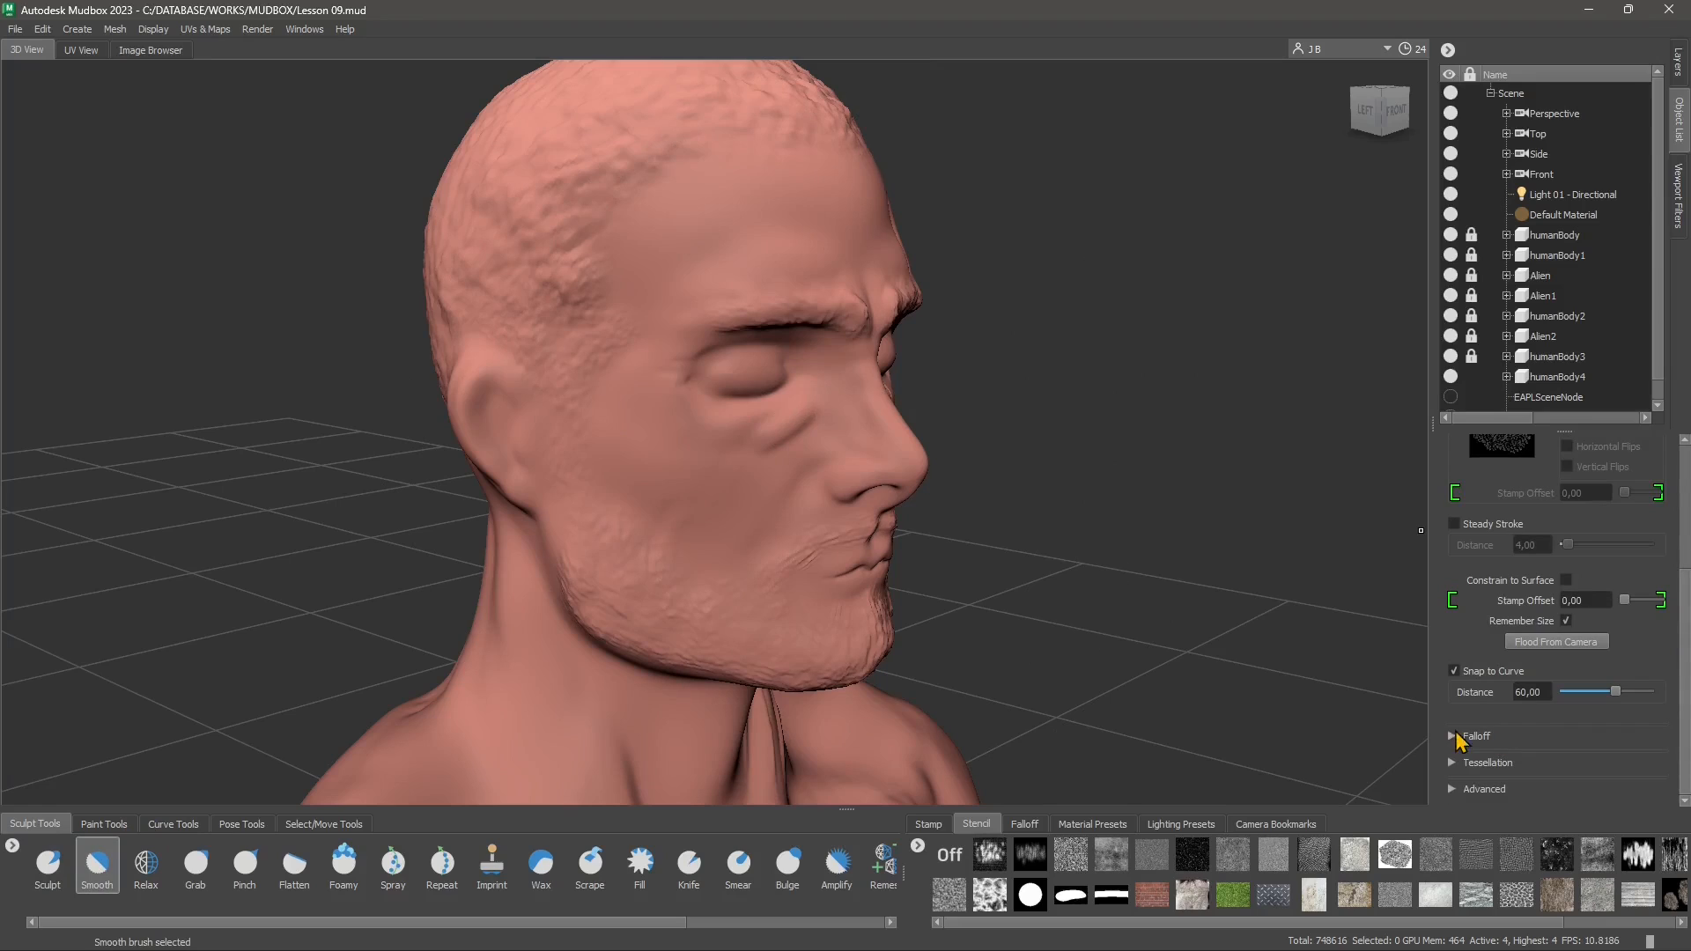
click(1453, 789)
scroll(1480, 731, down, 3)
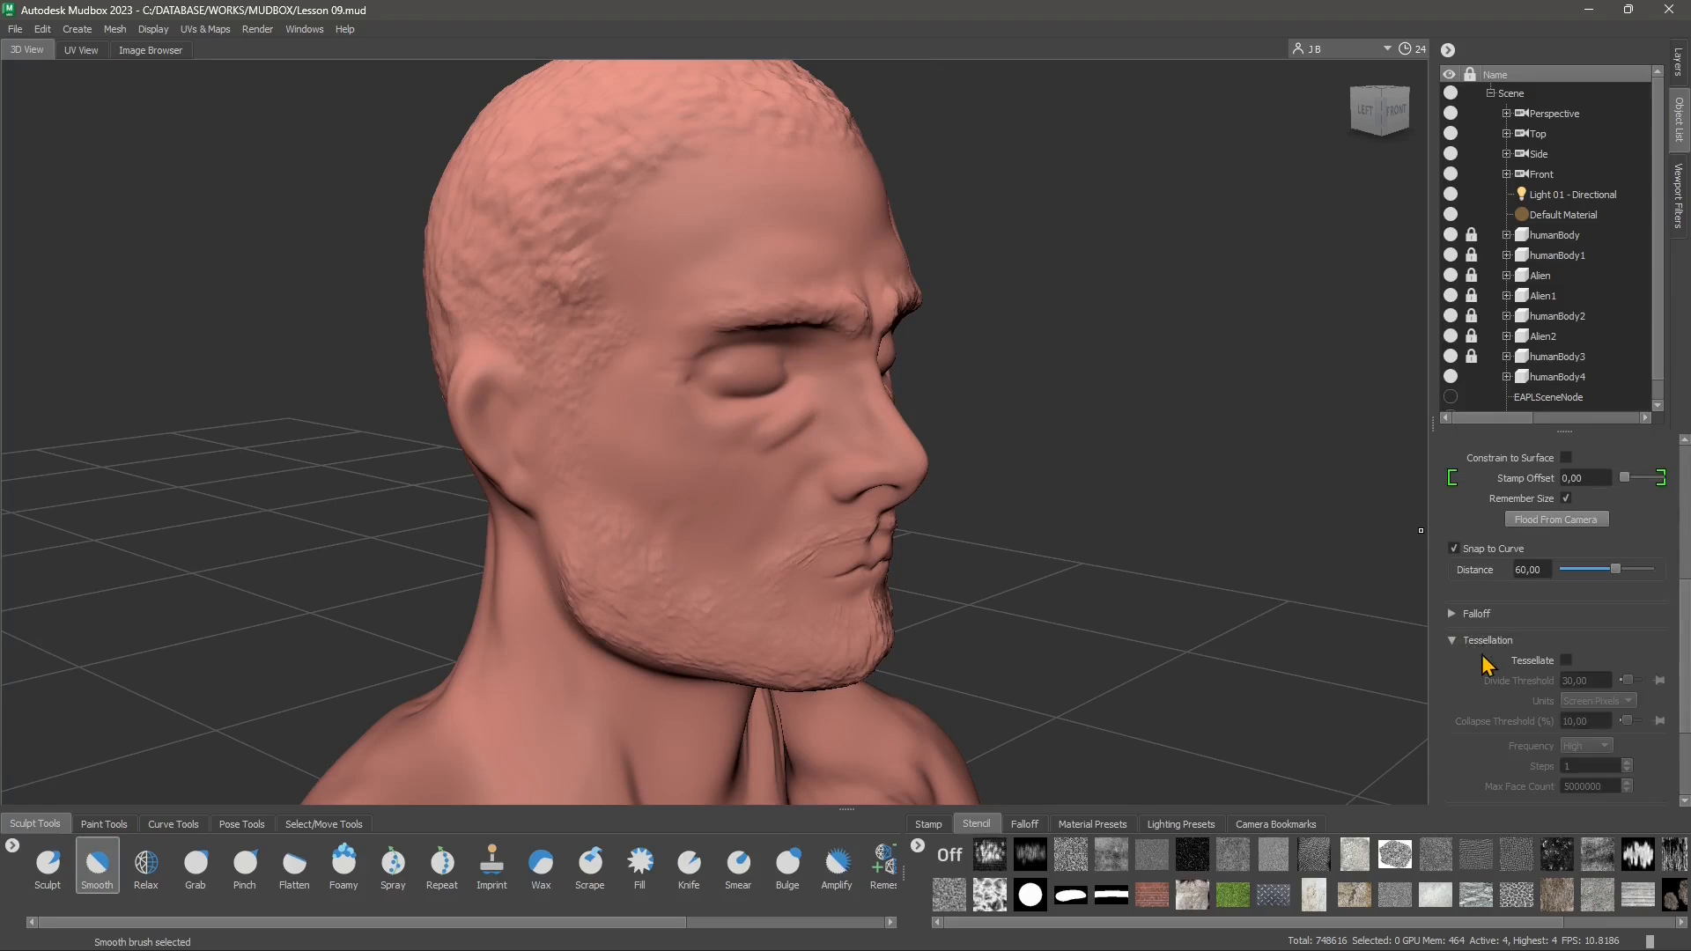
click(1452, 614)
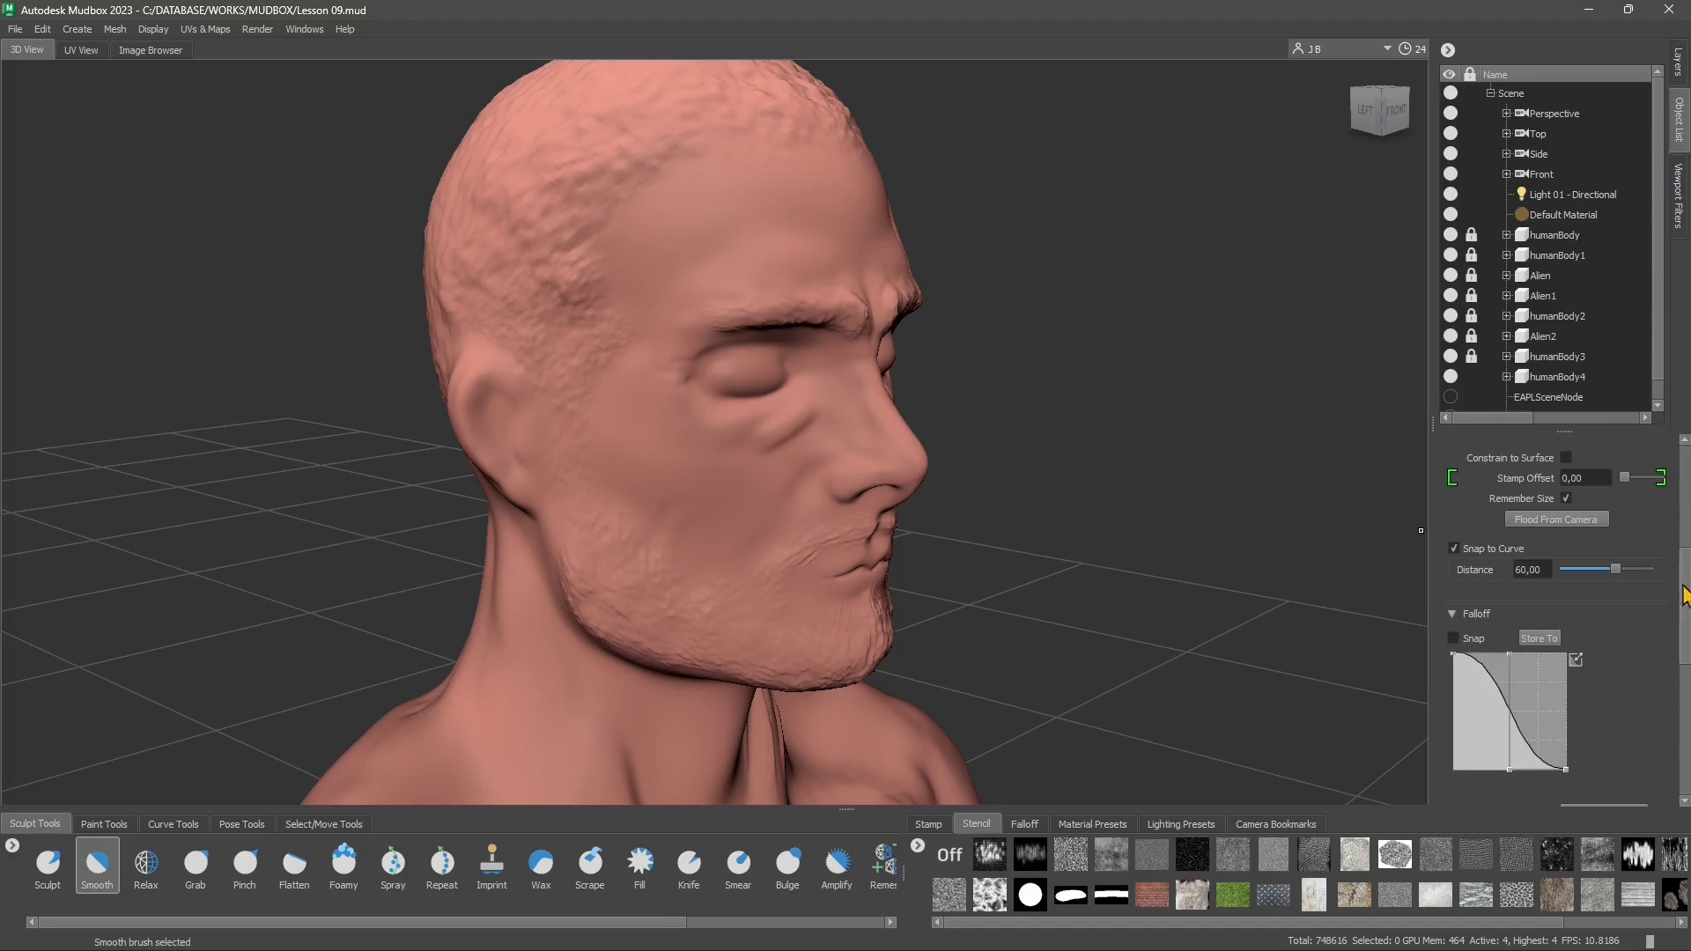
drag(1686, 582, 1672, 696)
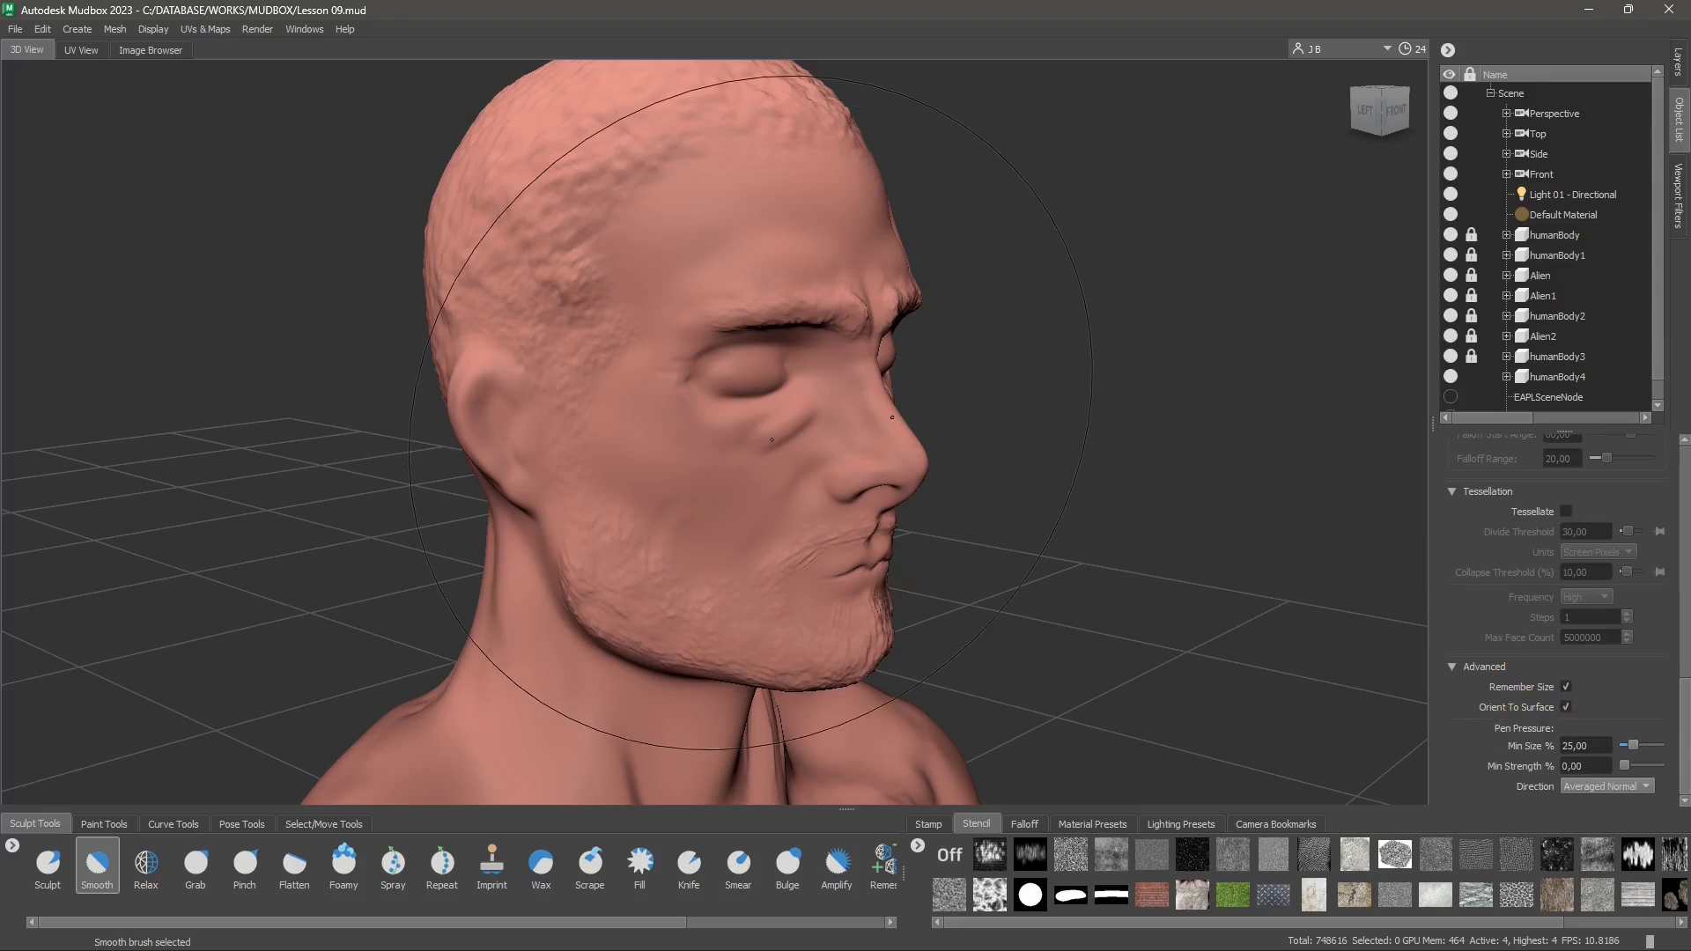
Step: Shrink the Smooth brush and smooth away the fold below the eye toward the nose
key(b)
mouse_move(796, 433)
mouse_down()
mouse_move(617, 433)
mouse_move(817, 433)
mouse_move(795, 434)
mouse_up()
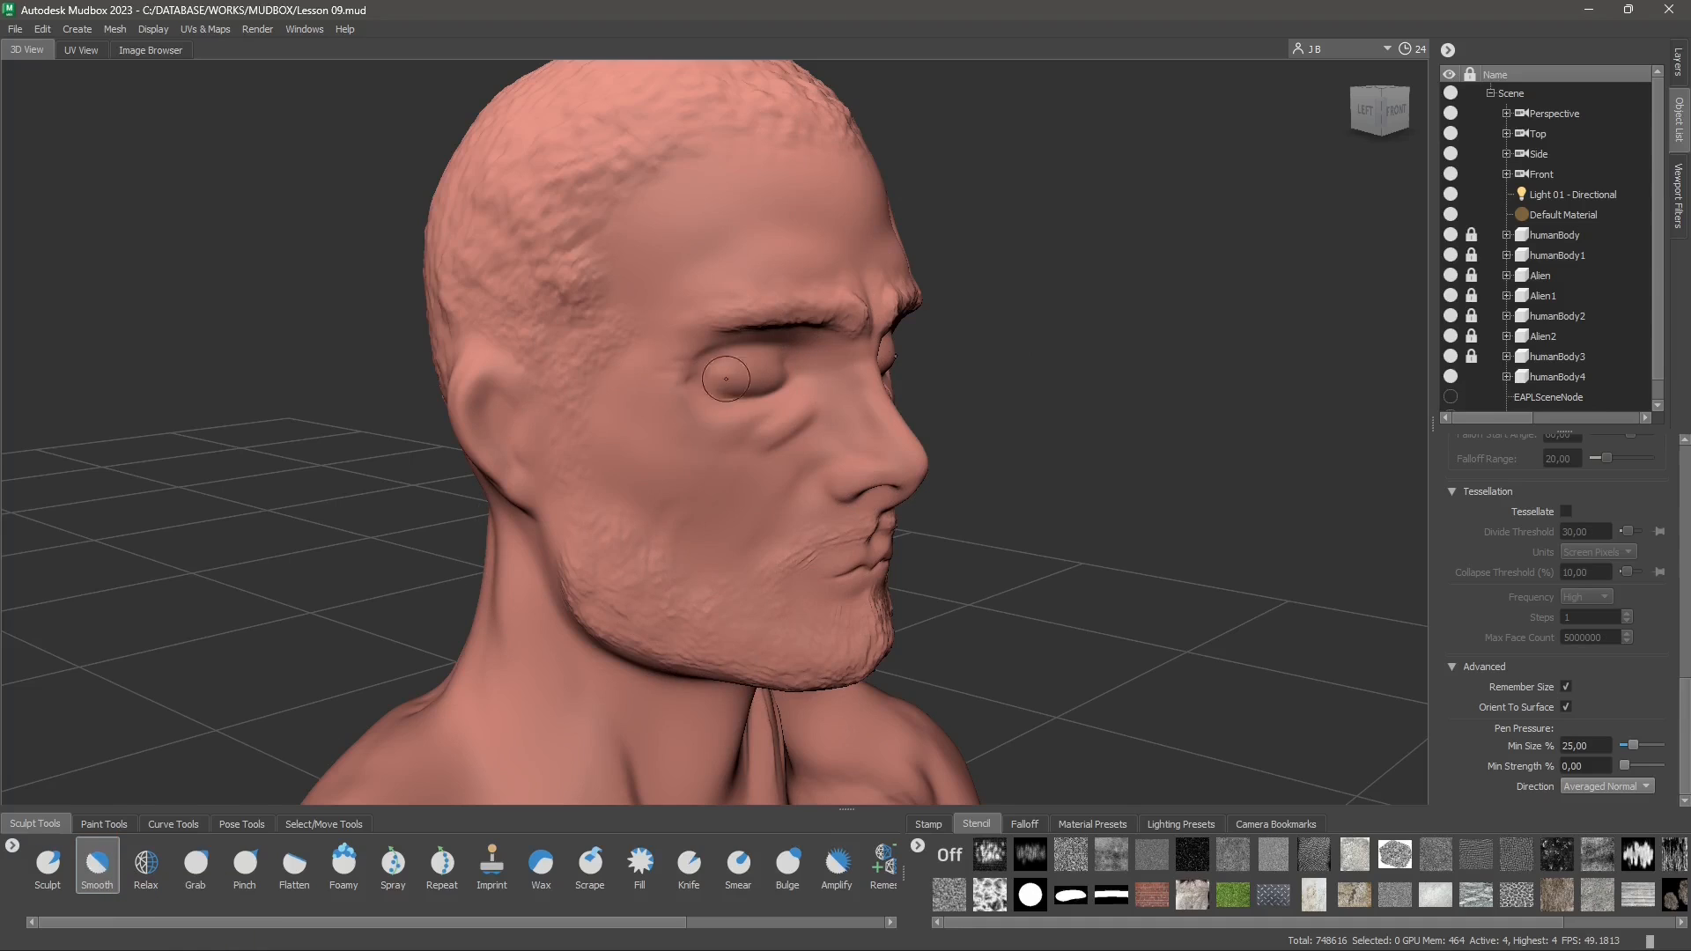
drag(769, 415, 775, 444)
drag(828, 460, 856, 447)
Step: Sculpt a fold from above the nostril down the cheek toward the beard with a smaller Sculpt brush
click(48, 864)
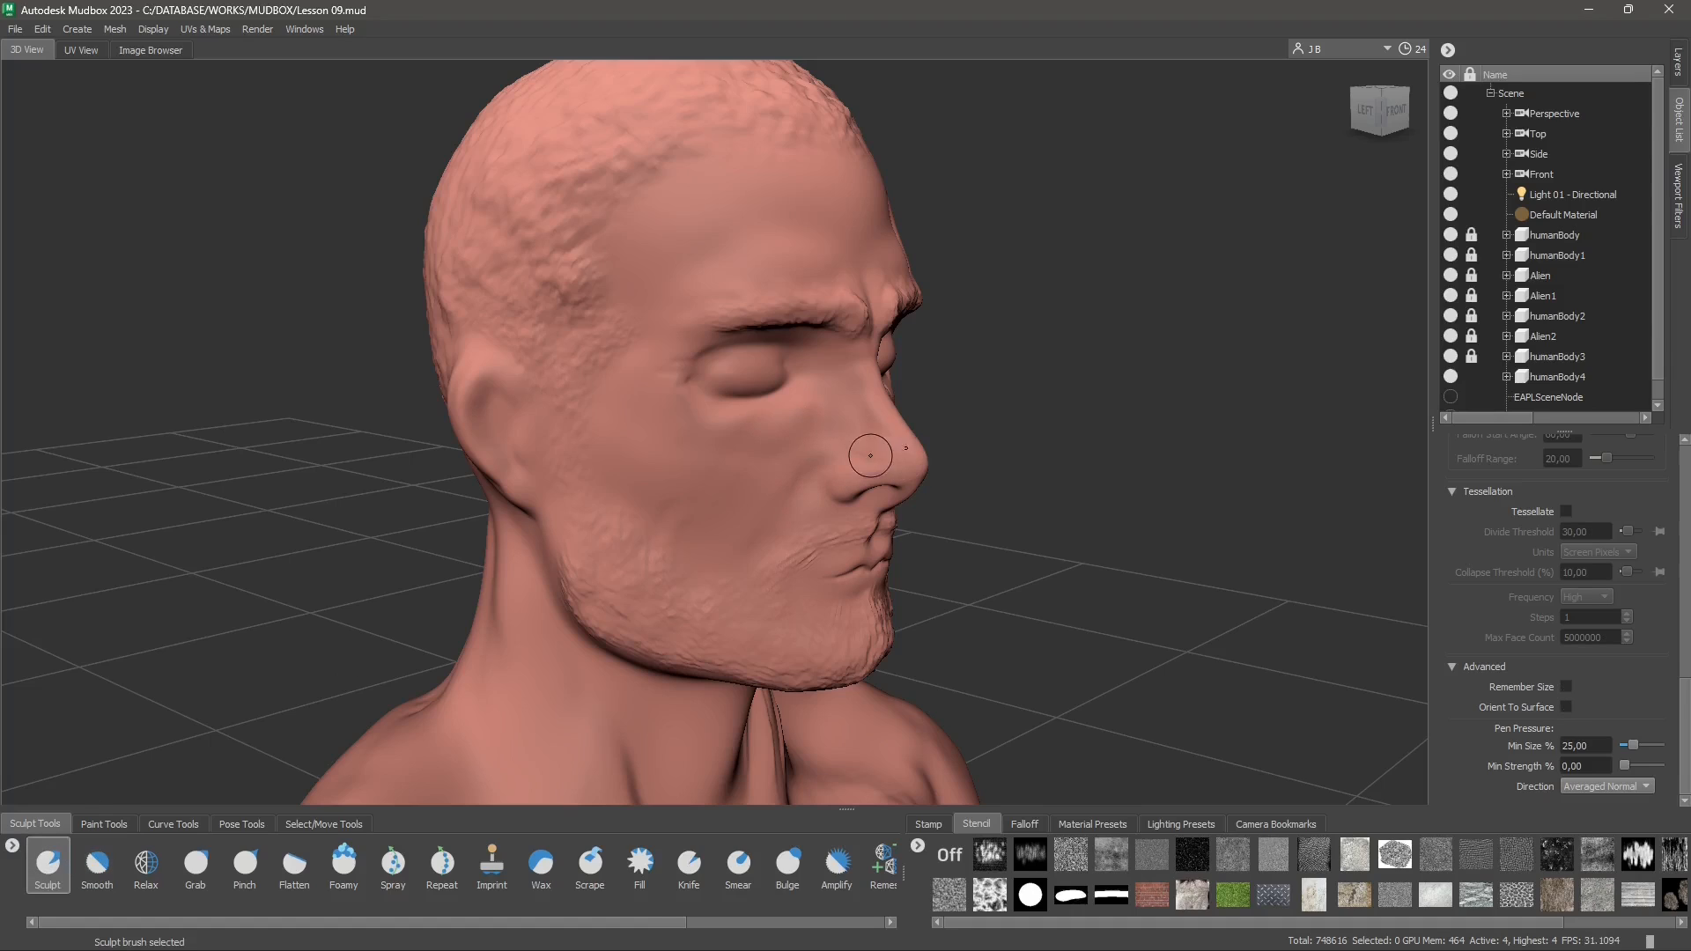
key(b)
drag(846, 453, 836, 453)
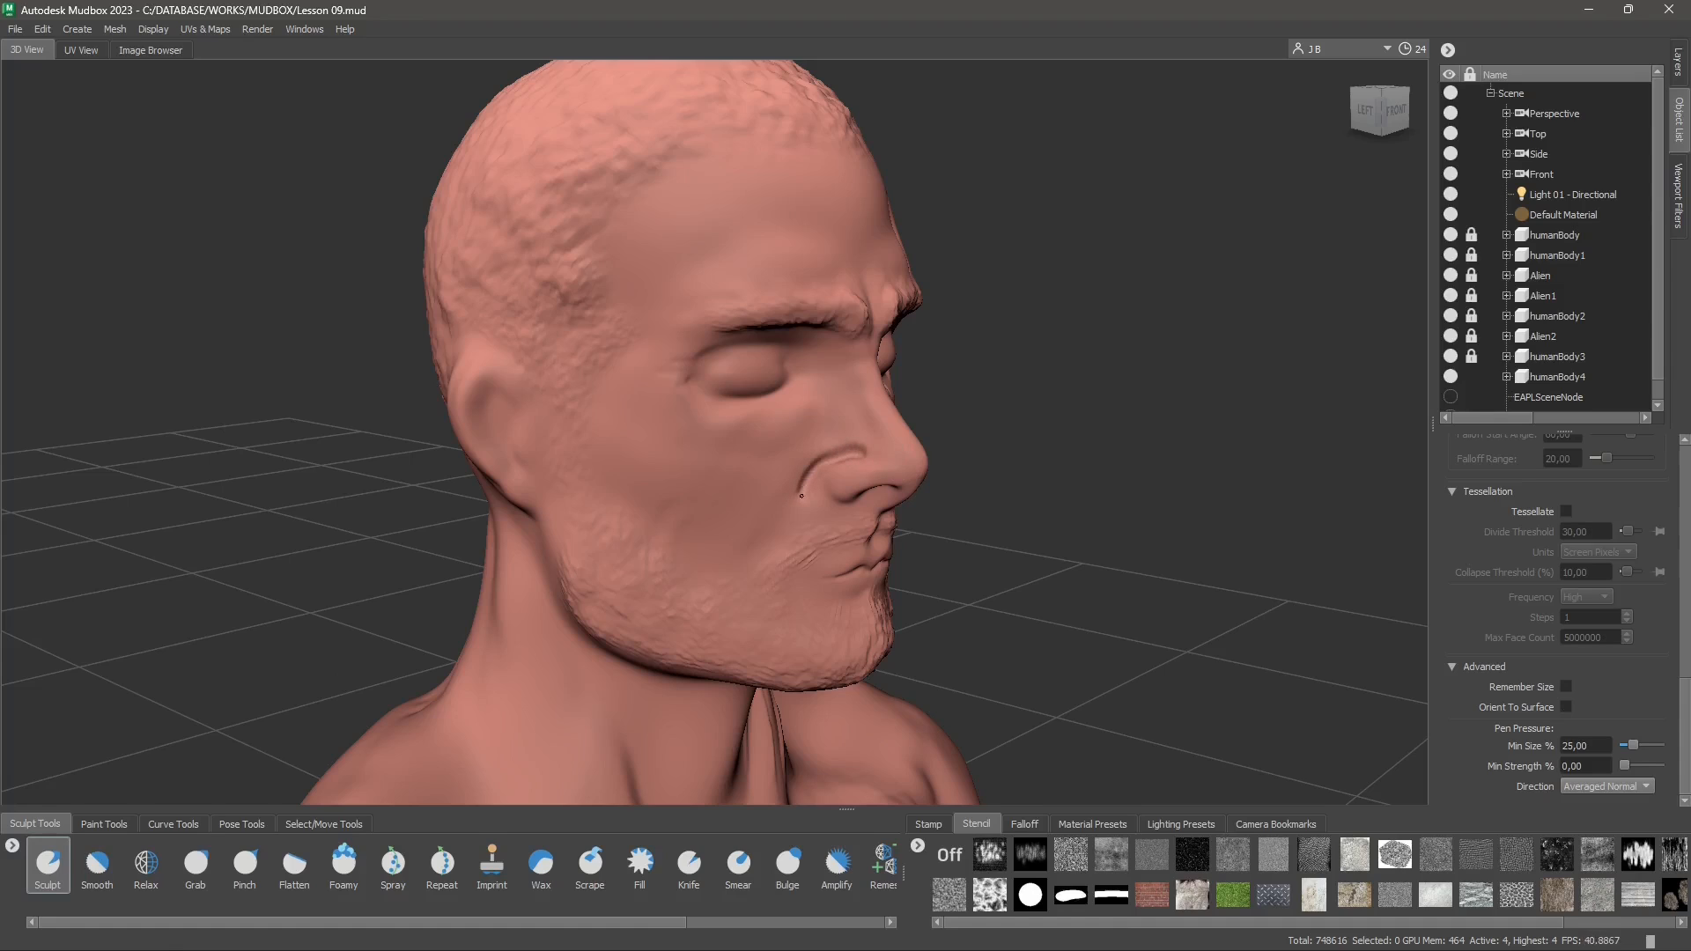
drag(809, 480, 763, 548)
key(shift)
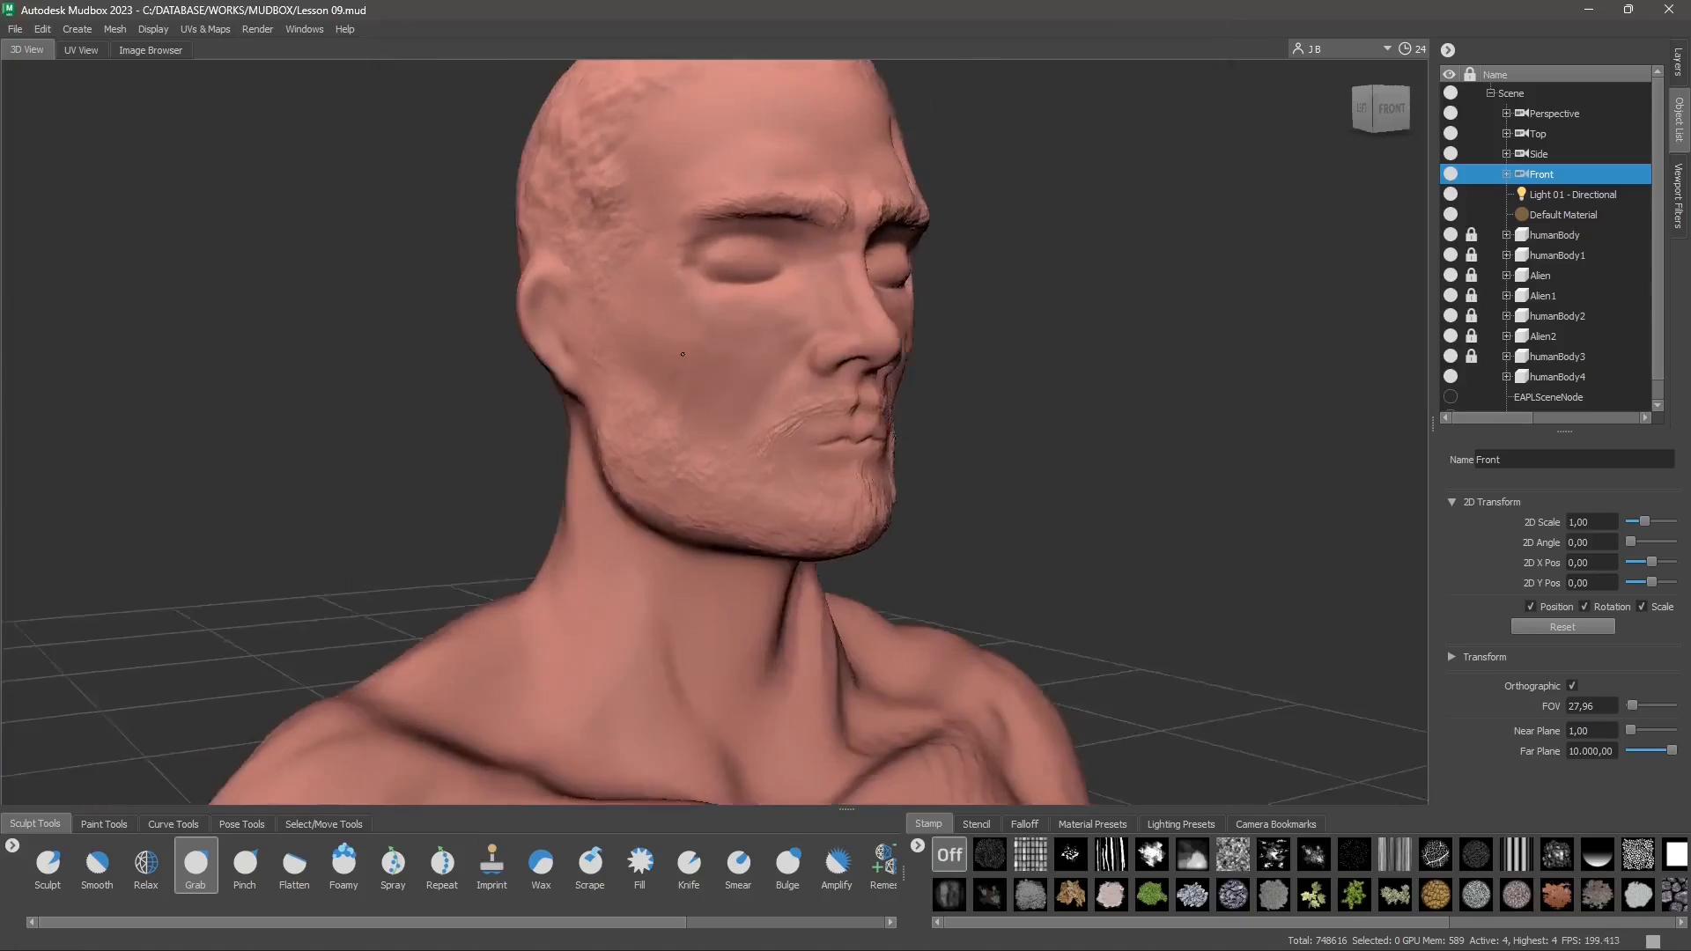
Step: Adjust the lower lip and the area beneath it in side profile with the Grab tool
scroll(683, 338, up, 4)
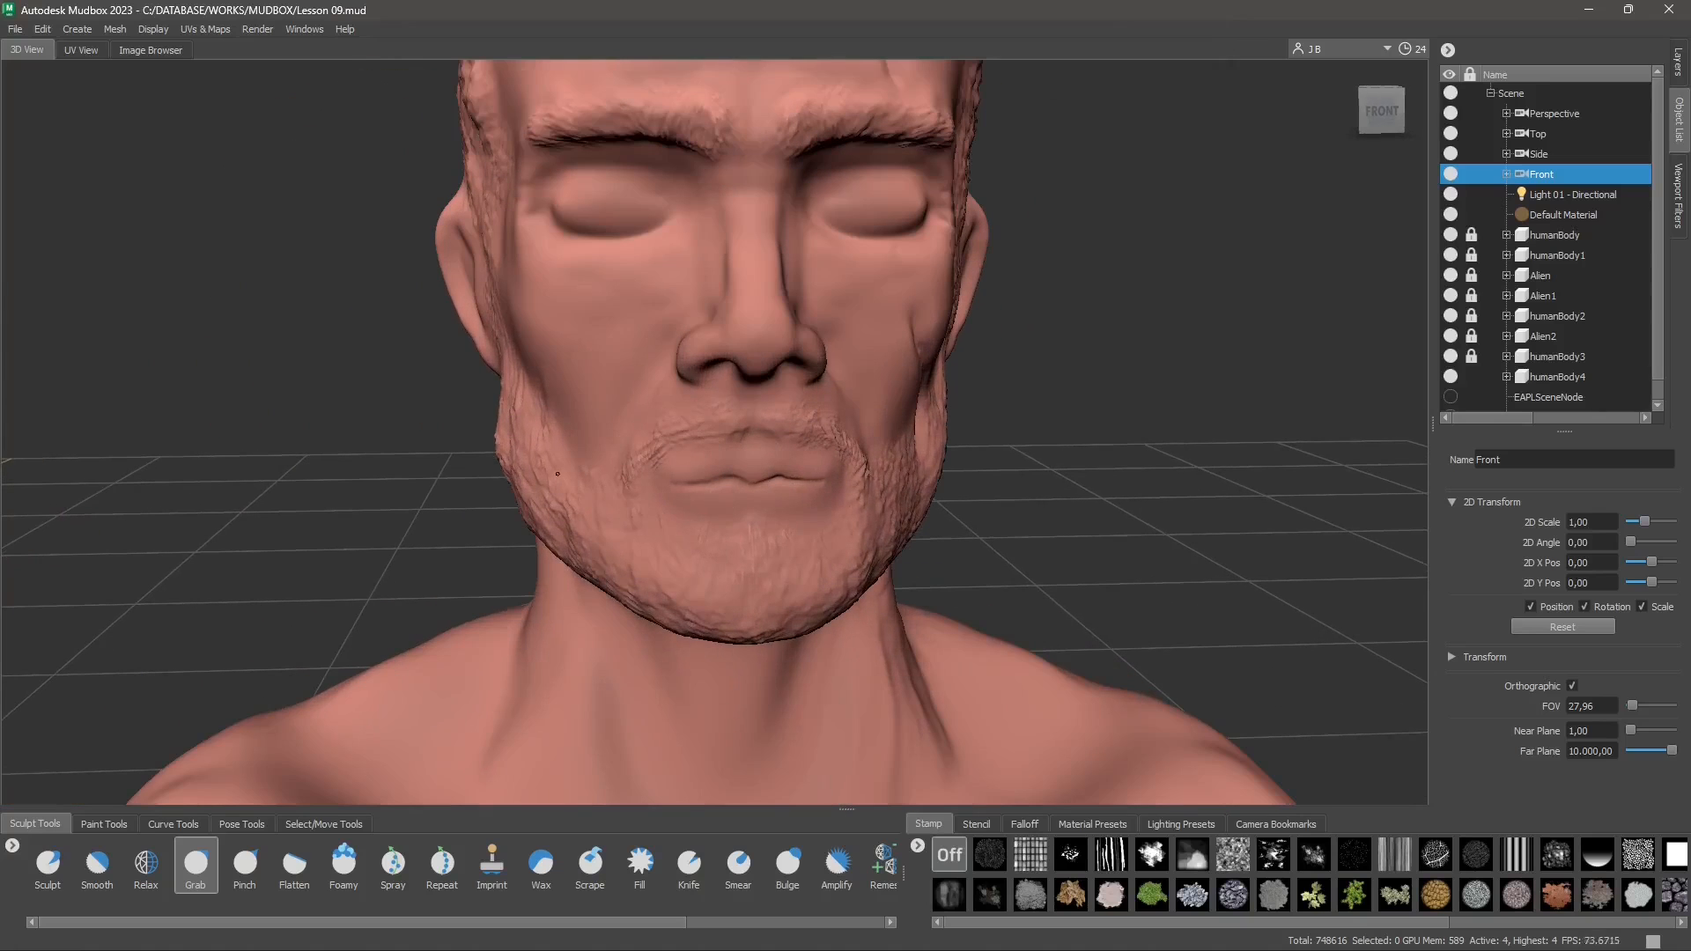
mouse_move(717, 453)
alt+mouse_down()
mouse_move(826, 499)
mouse_move(717, 388)
mouse_move(674, 304)
mouse_move(689, 372)
mouse_move(837, 281)
alt+mouse_up()
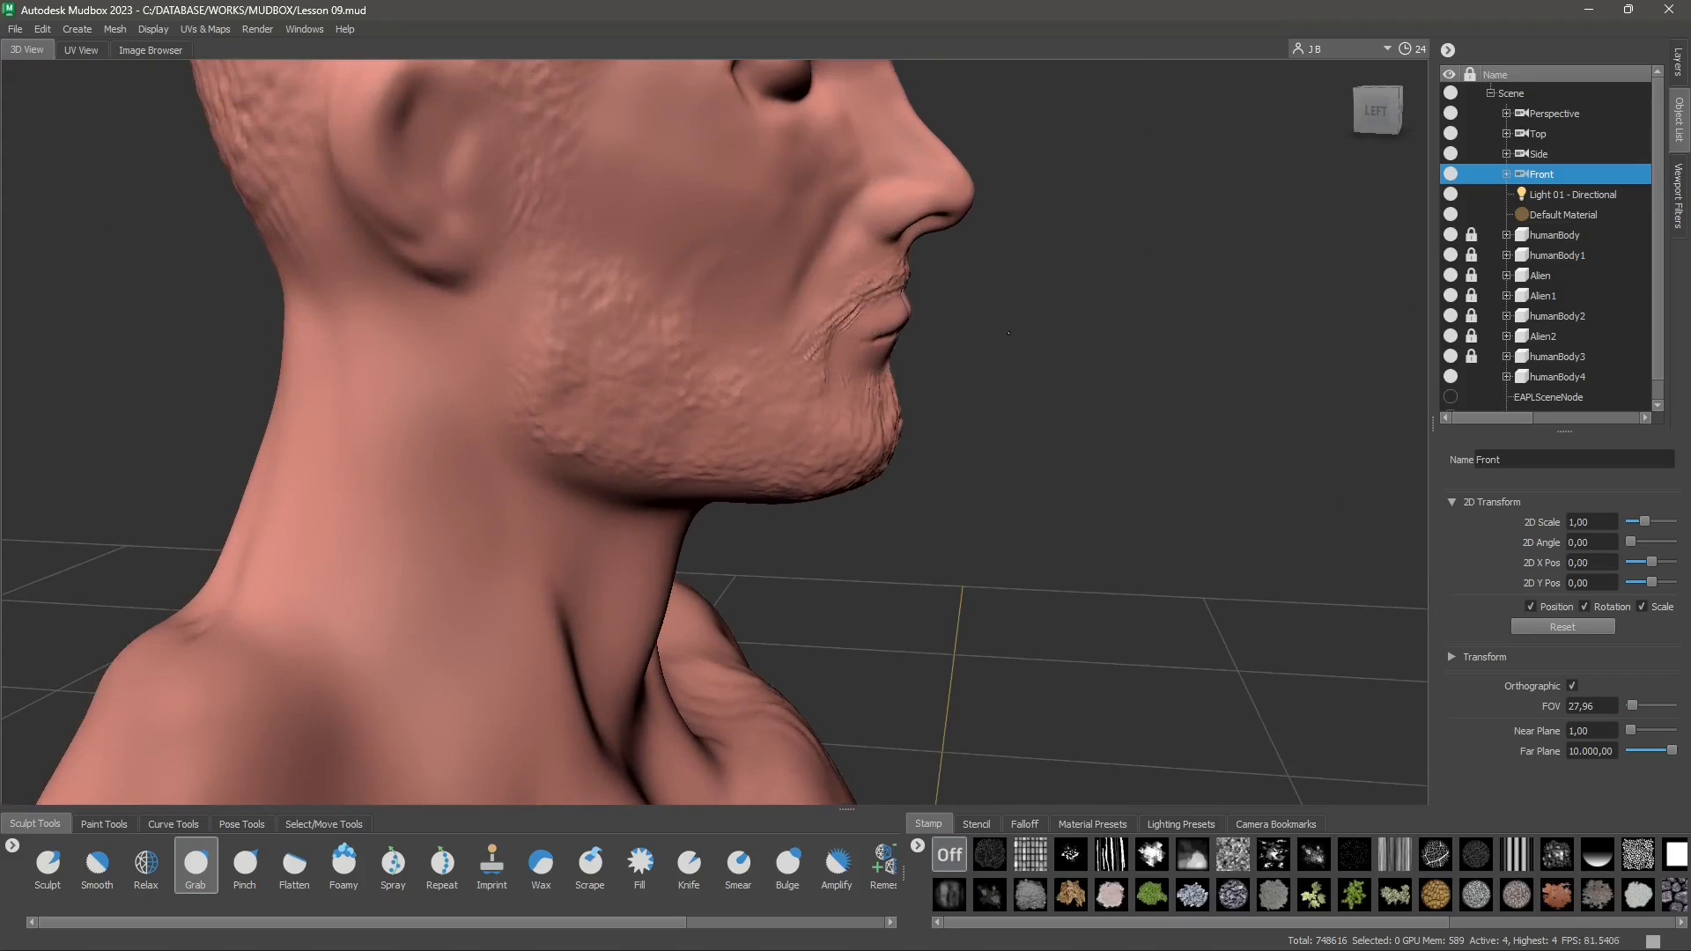
drag(881, 358, 885, 374)
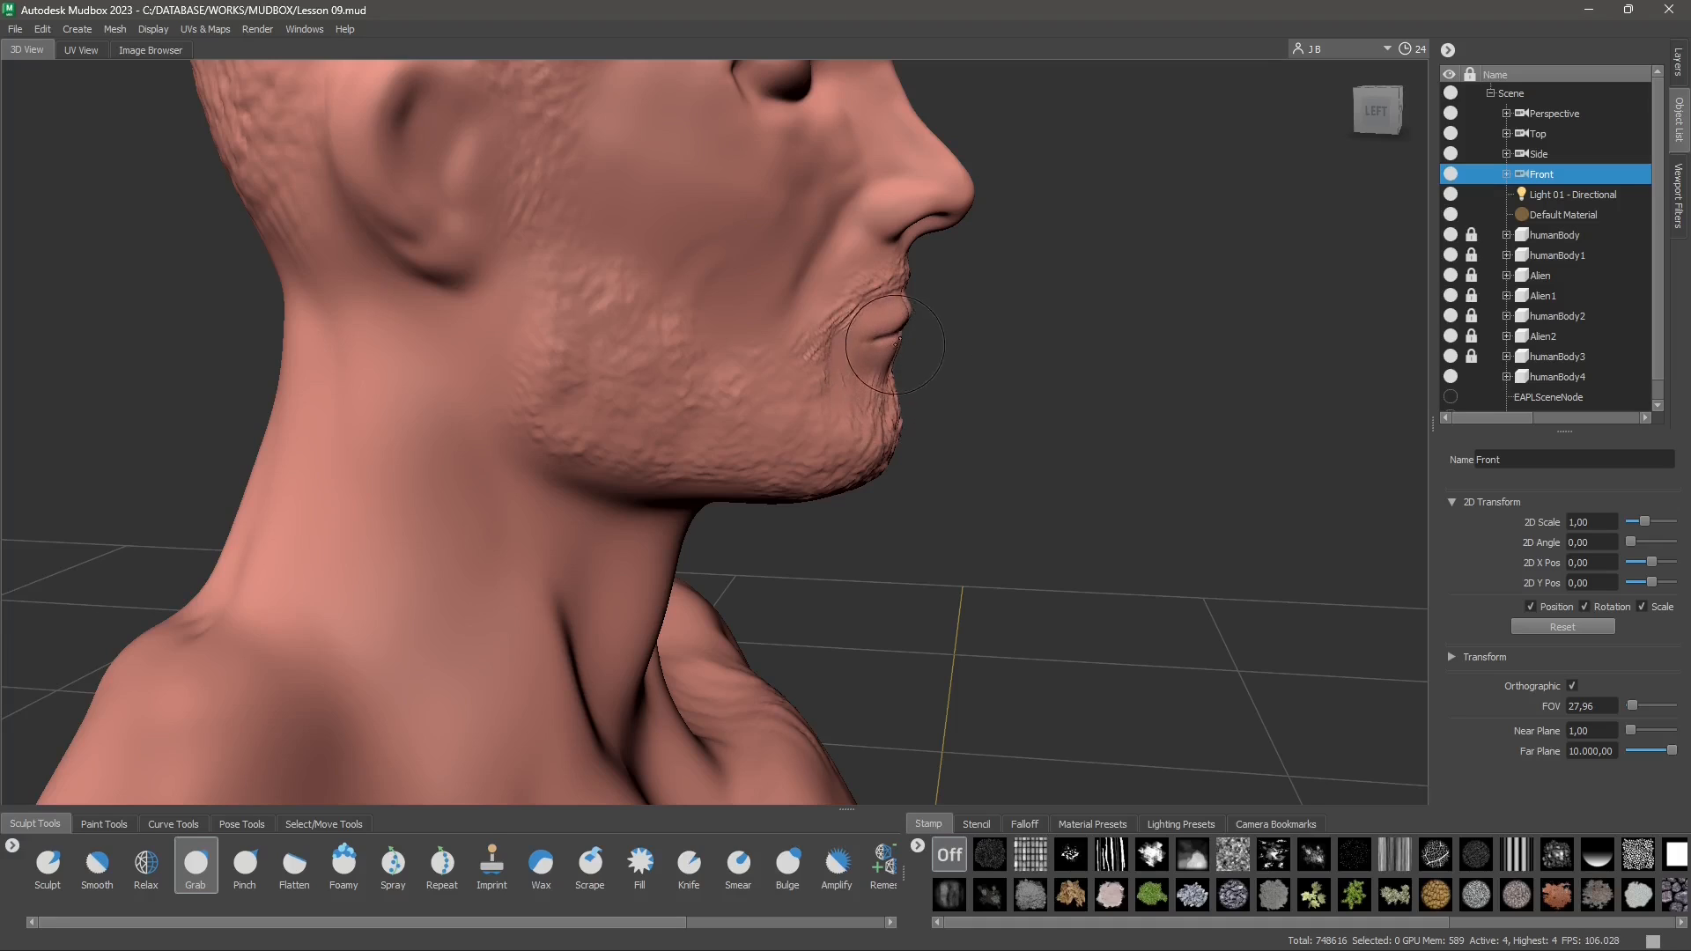
drag(861, 342, 890, 308)
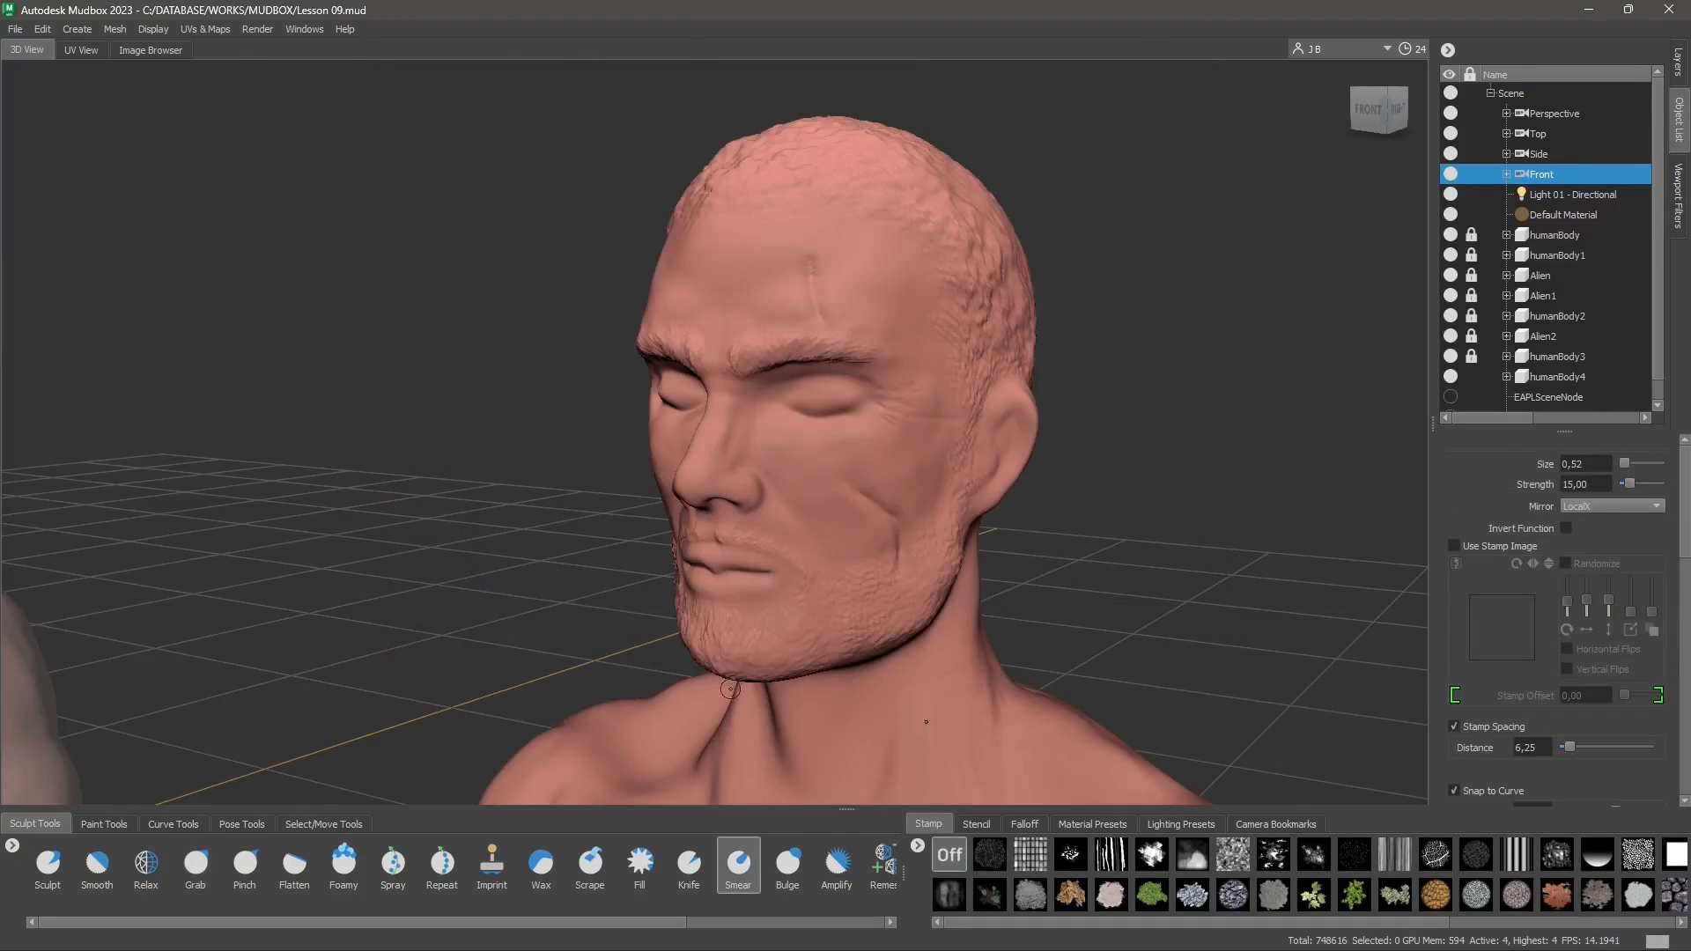
Step: Try to smear the inner eyebrow up toward the forehead with the Smear tool at strength 15
click(738, 863)
alt+right_drag(799, 266, 770, 344)
alt+middle_drag(826, 353, 767, 458)
drag(727, 377, 856, 289)
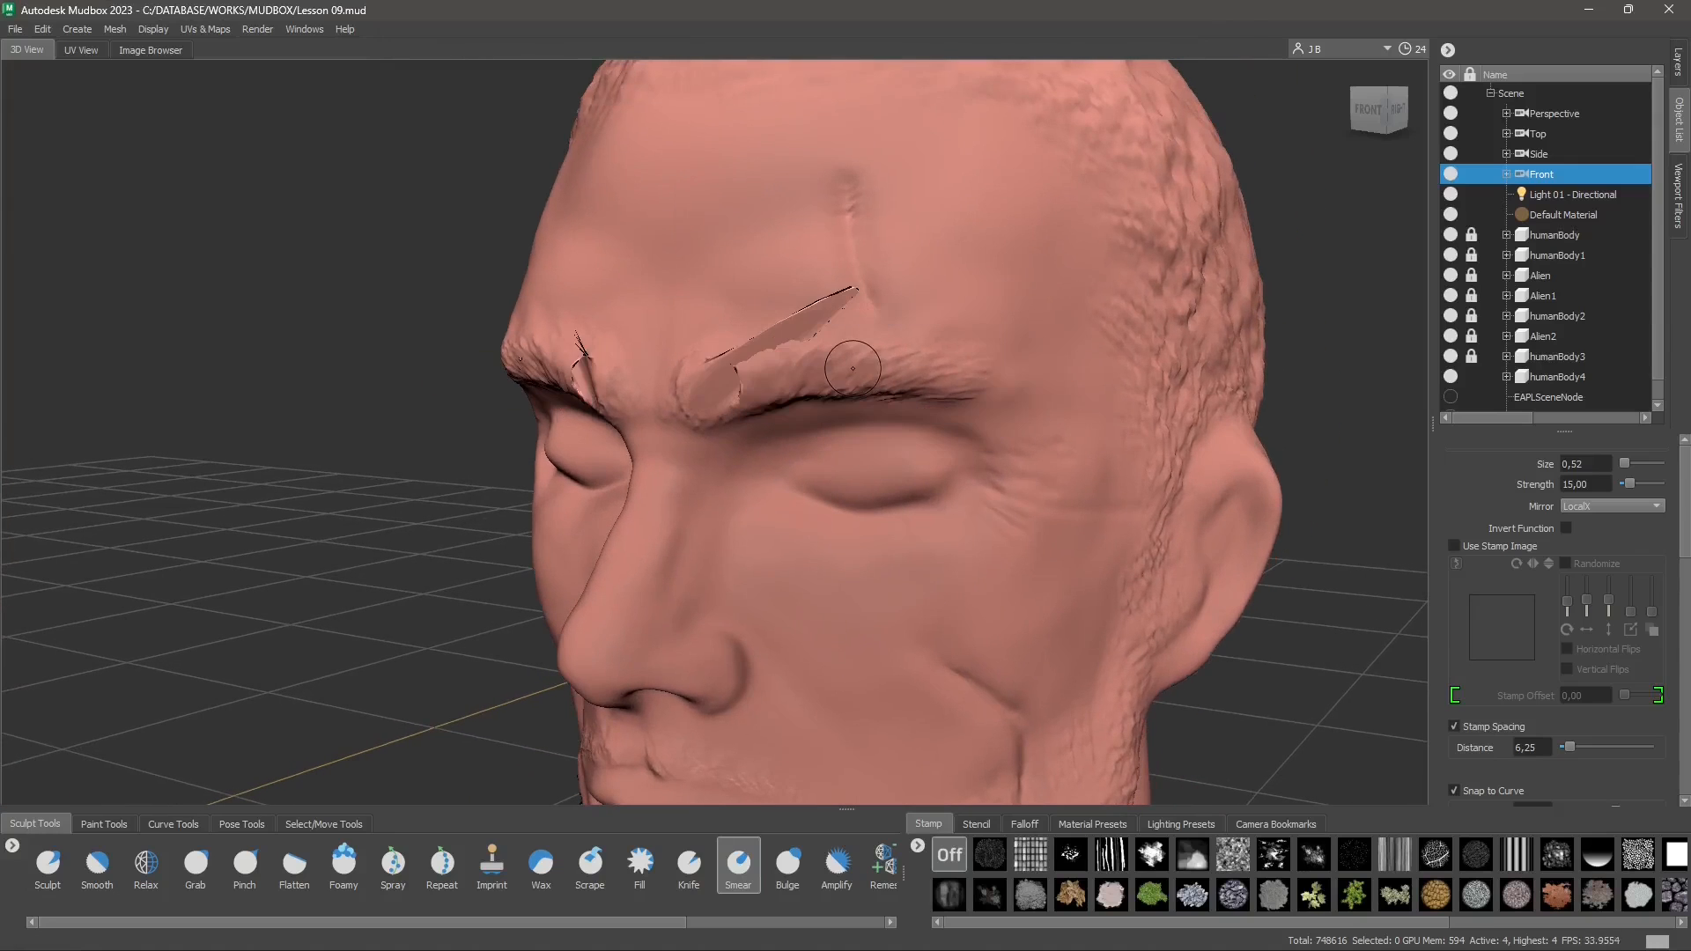
key(ctrl+z)
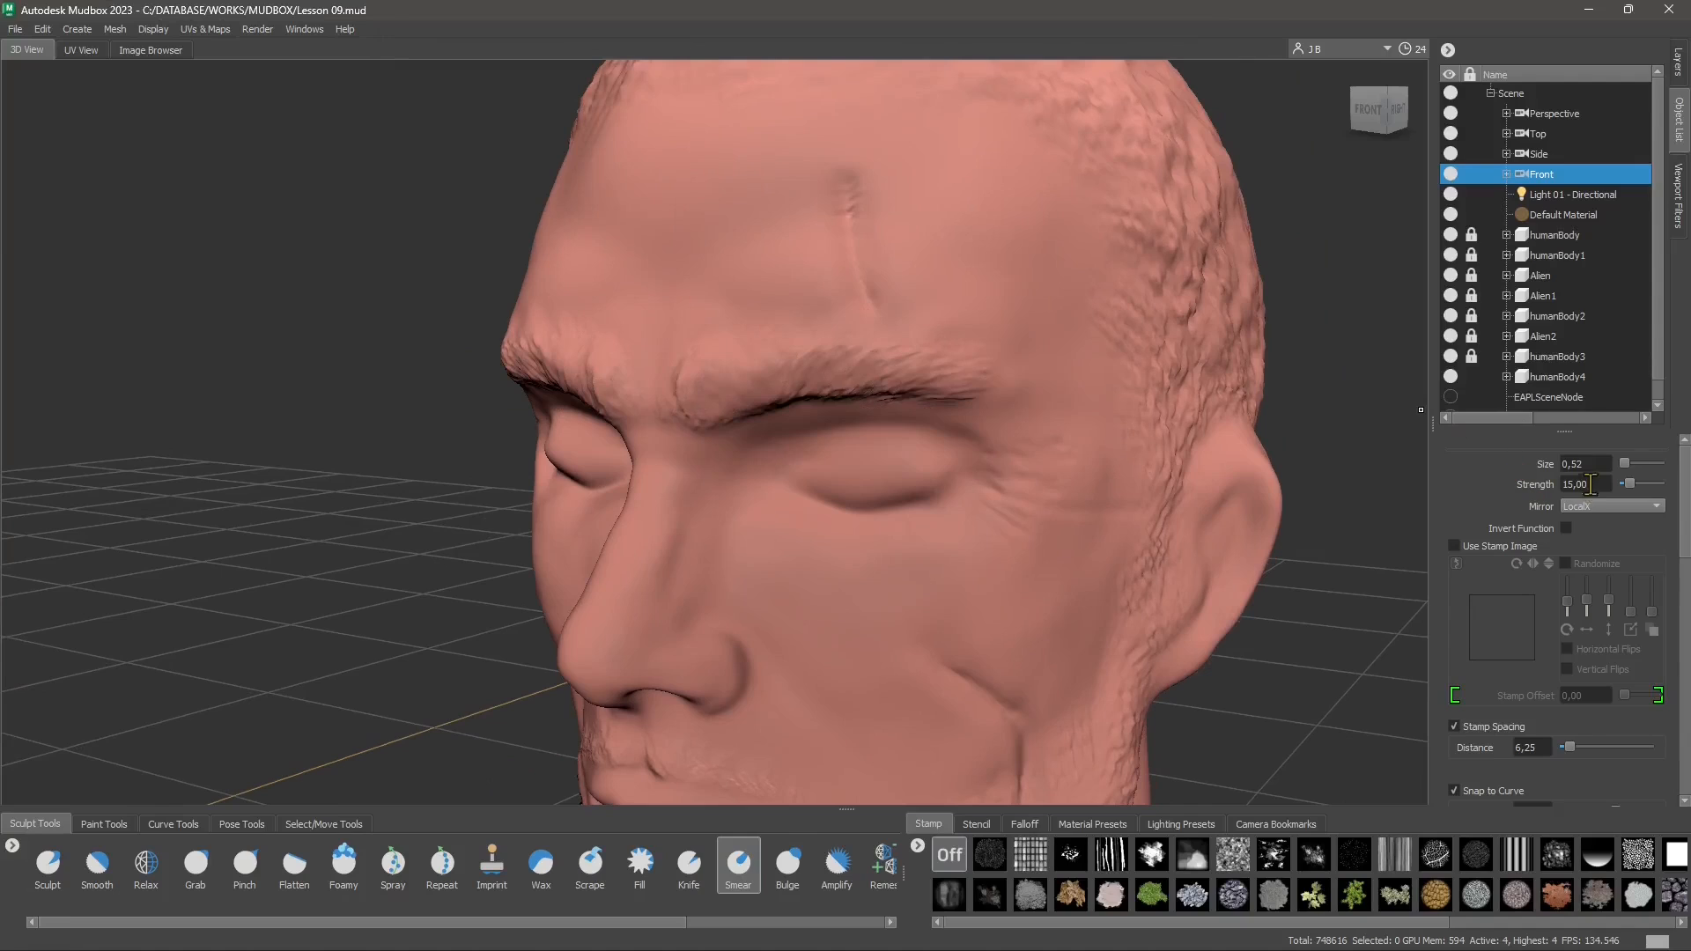
Step: Set the Smear strength to 1 and smear both eyebrows along their hair direction
drag(1610, 484, 1532, 490)
text(1)
key(Return)
drag(782, 372, 986, 380)
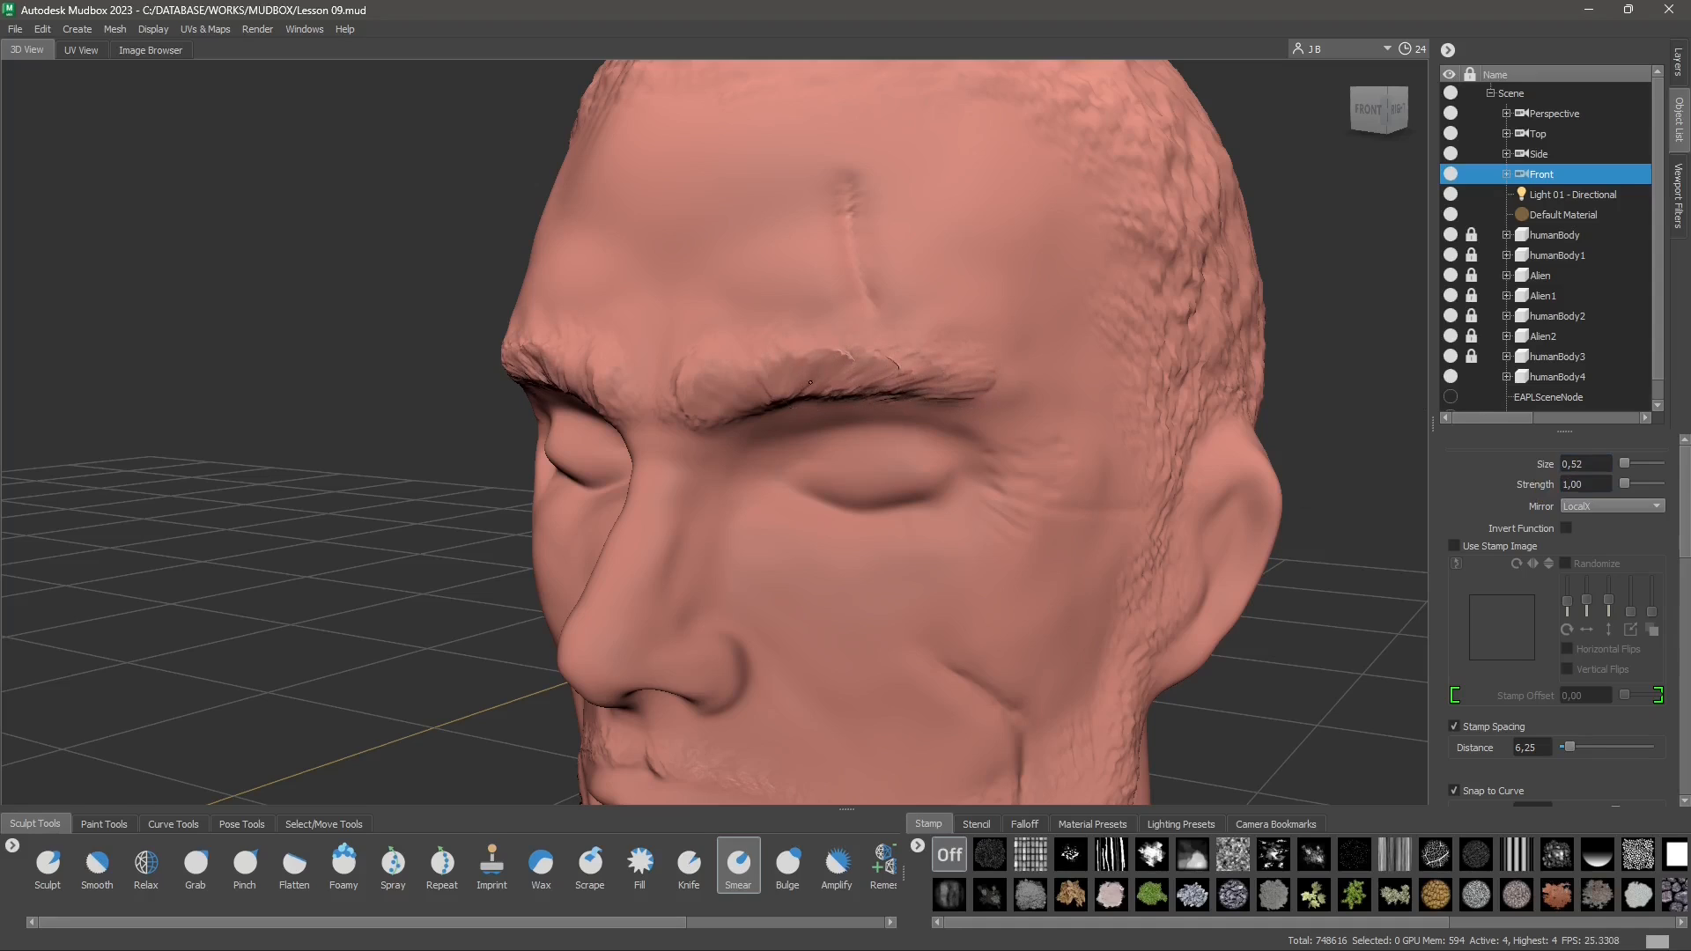
drag(754, 386, 679, 405)
alt+drag(642, 503, 758, 419)
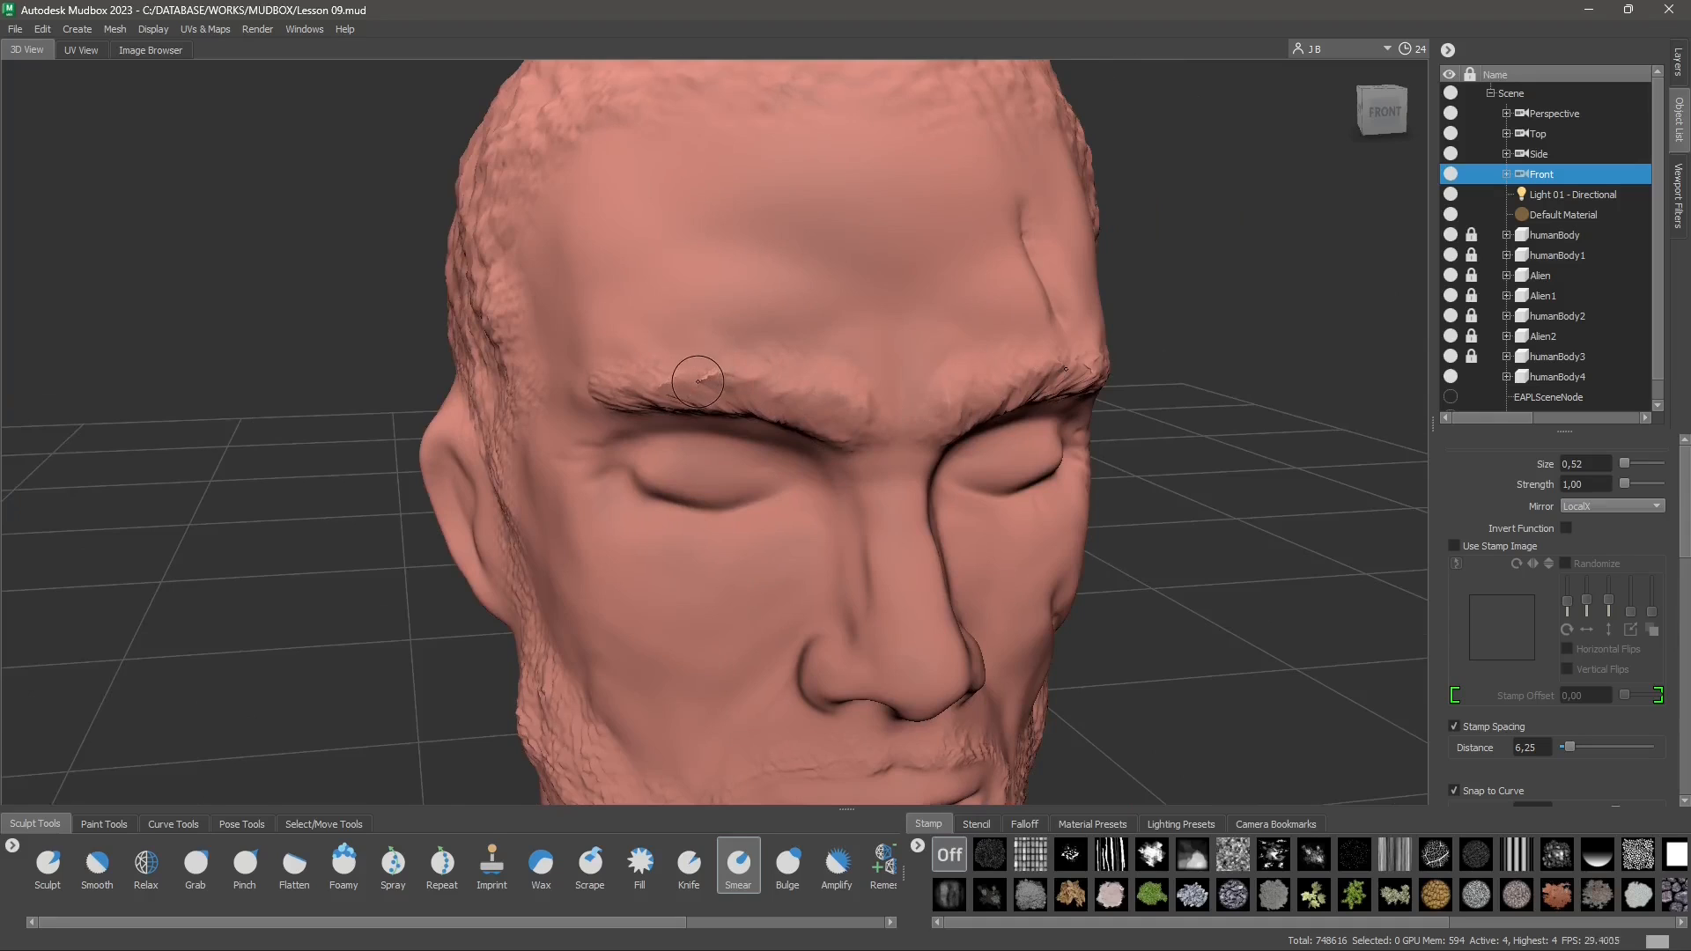
drag(721, 382, 715, 379)
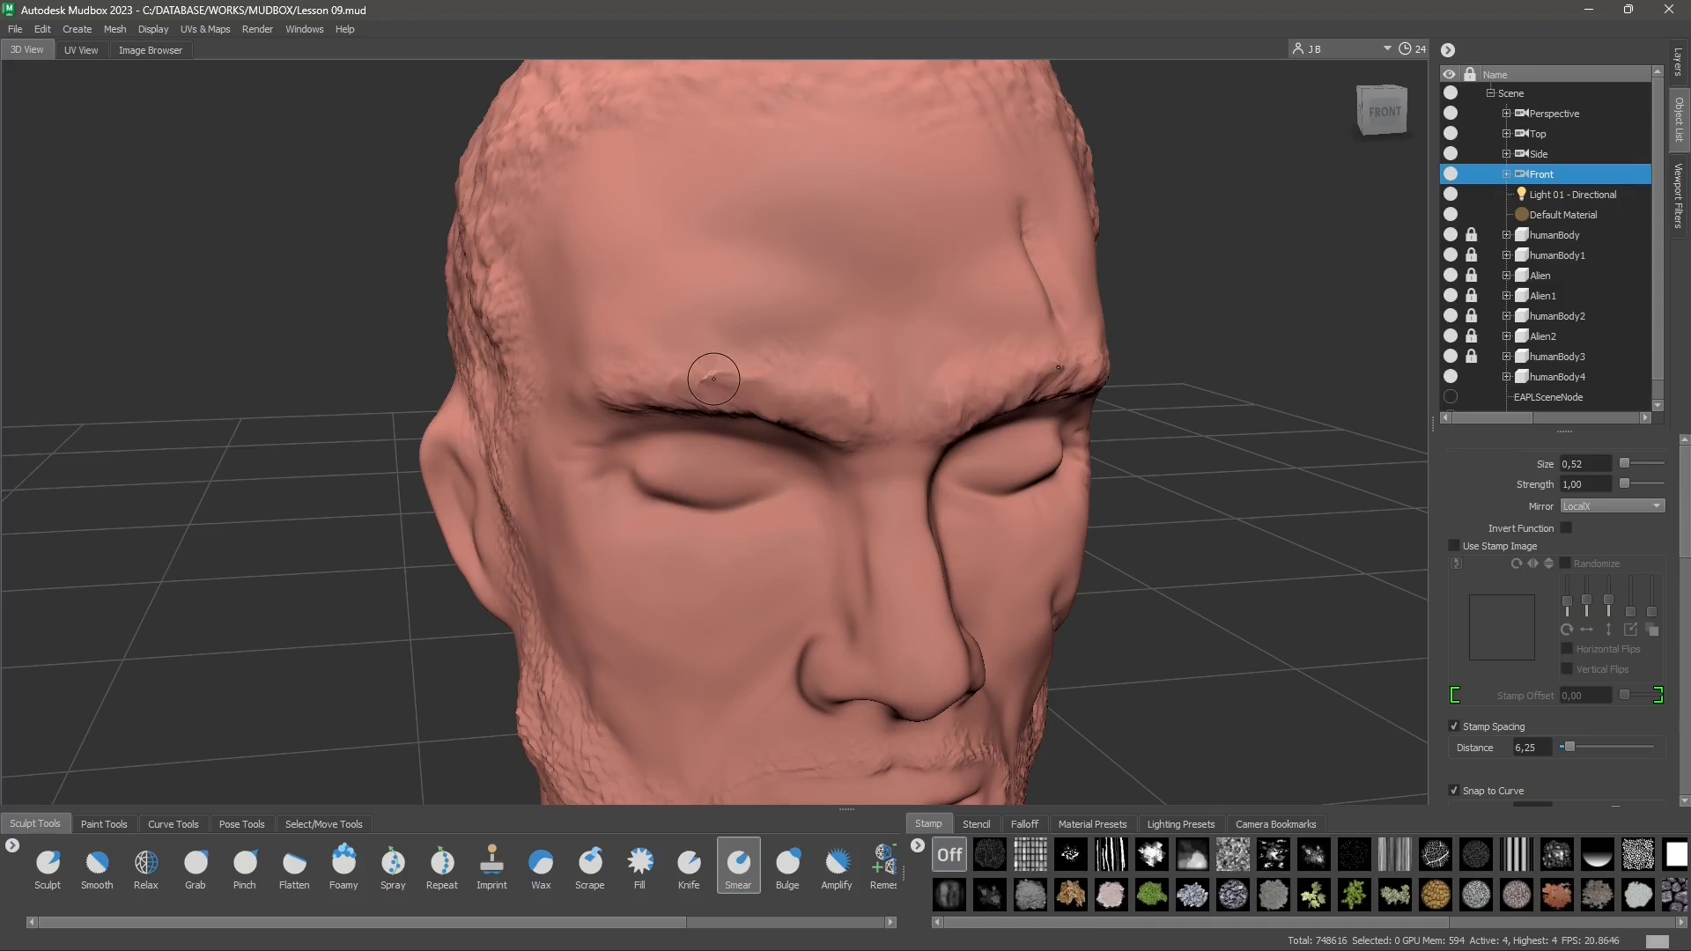
Step: Set the Smear strength to 0.5 and size to 1, and refine the eyebrow hairs
alt+drag(858, 388, 811, 390)
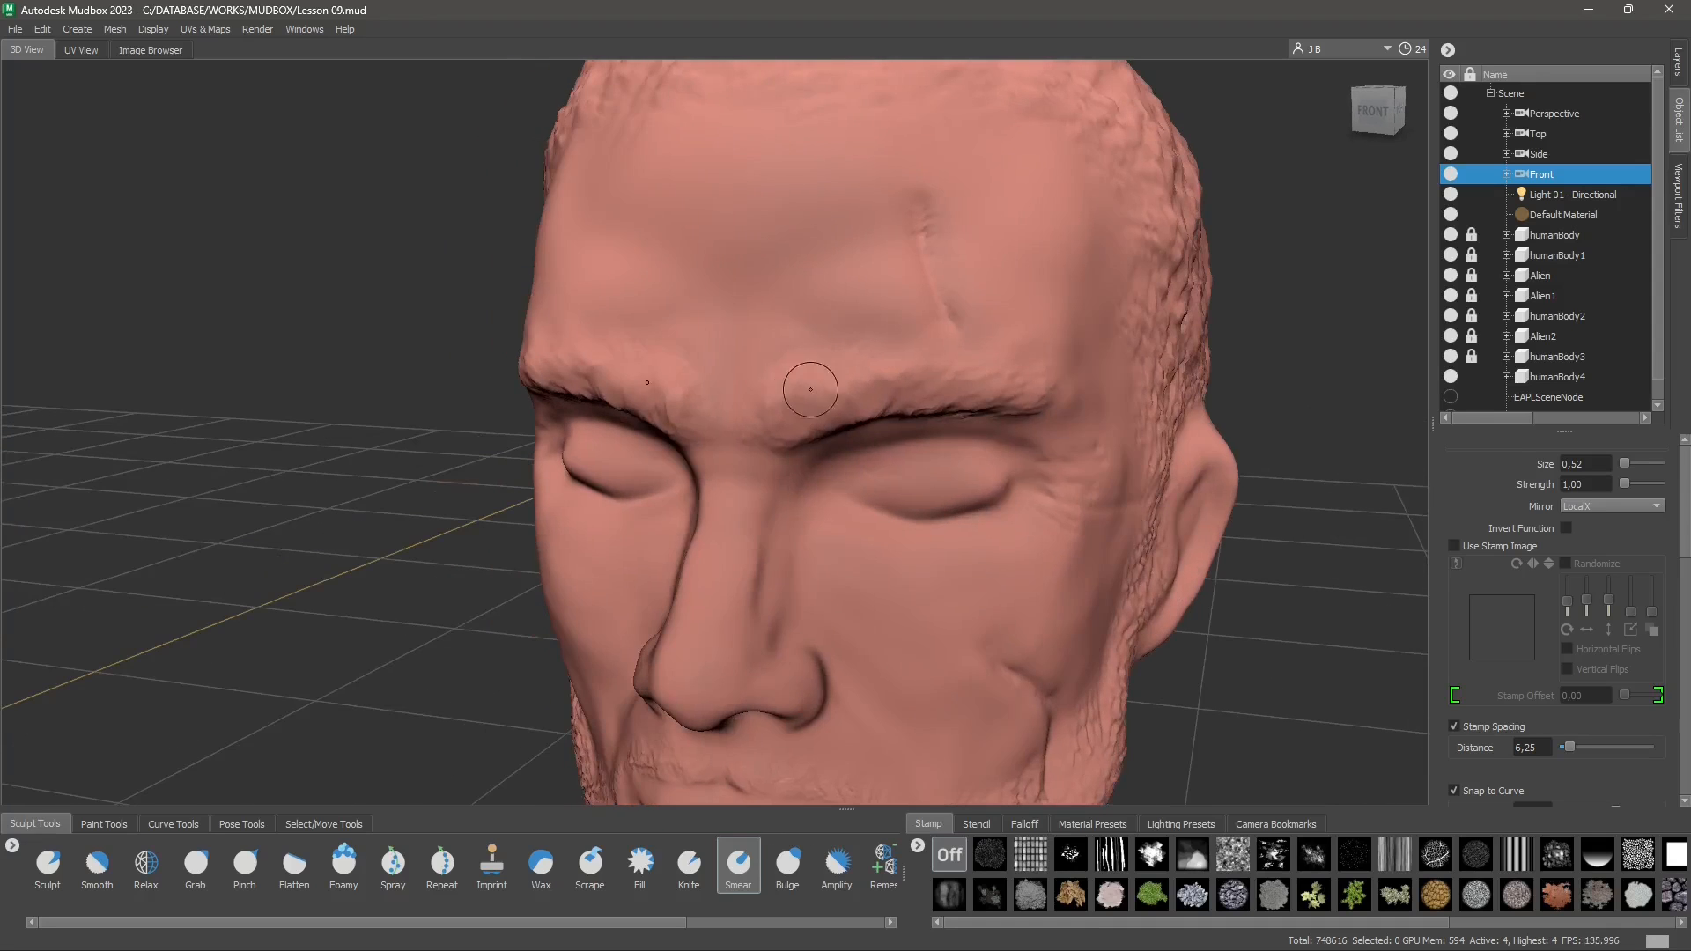
click(1593, 482)
text(0,5)
click(1587, 463)
mouse_move(827, 406)
mouse_down()
mouse_move(800, 463)
mouse_move(860, 441)
mouse_up()
mouse_move(693, 352)
mouse_down()
mouse_move(682, 374)
mouse_move(592, 375)
mouse_move(885, 395)
mouse_move(925, 416)
mouse_up()
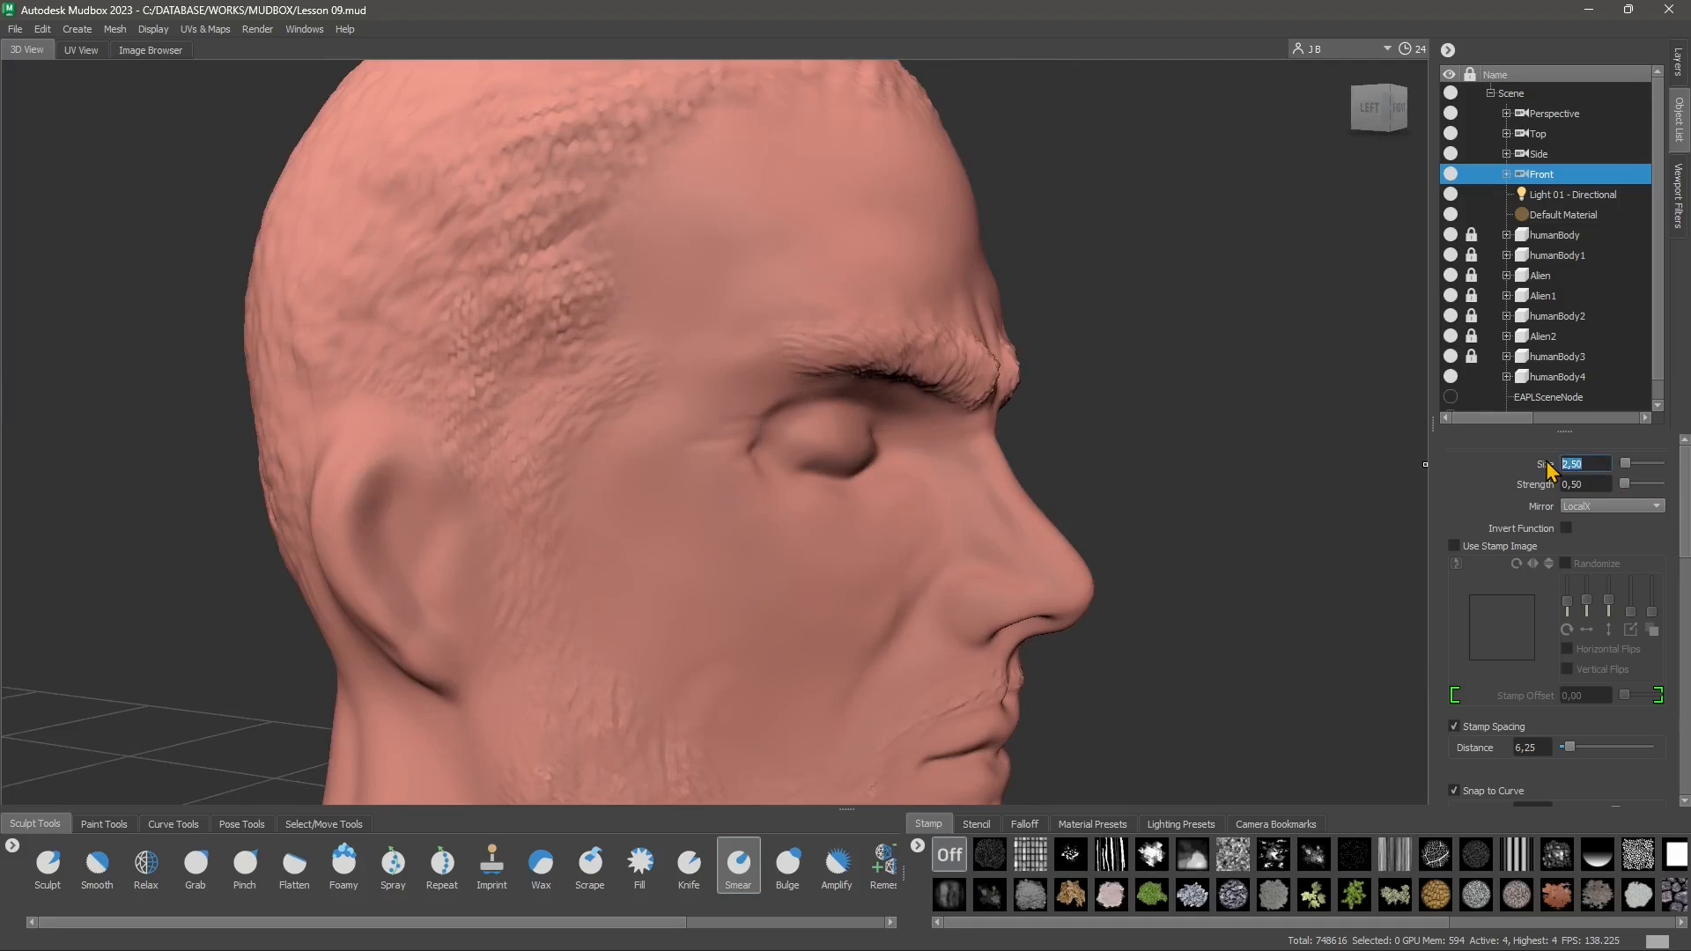
alt+drag(1004, 396, 914, 368)
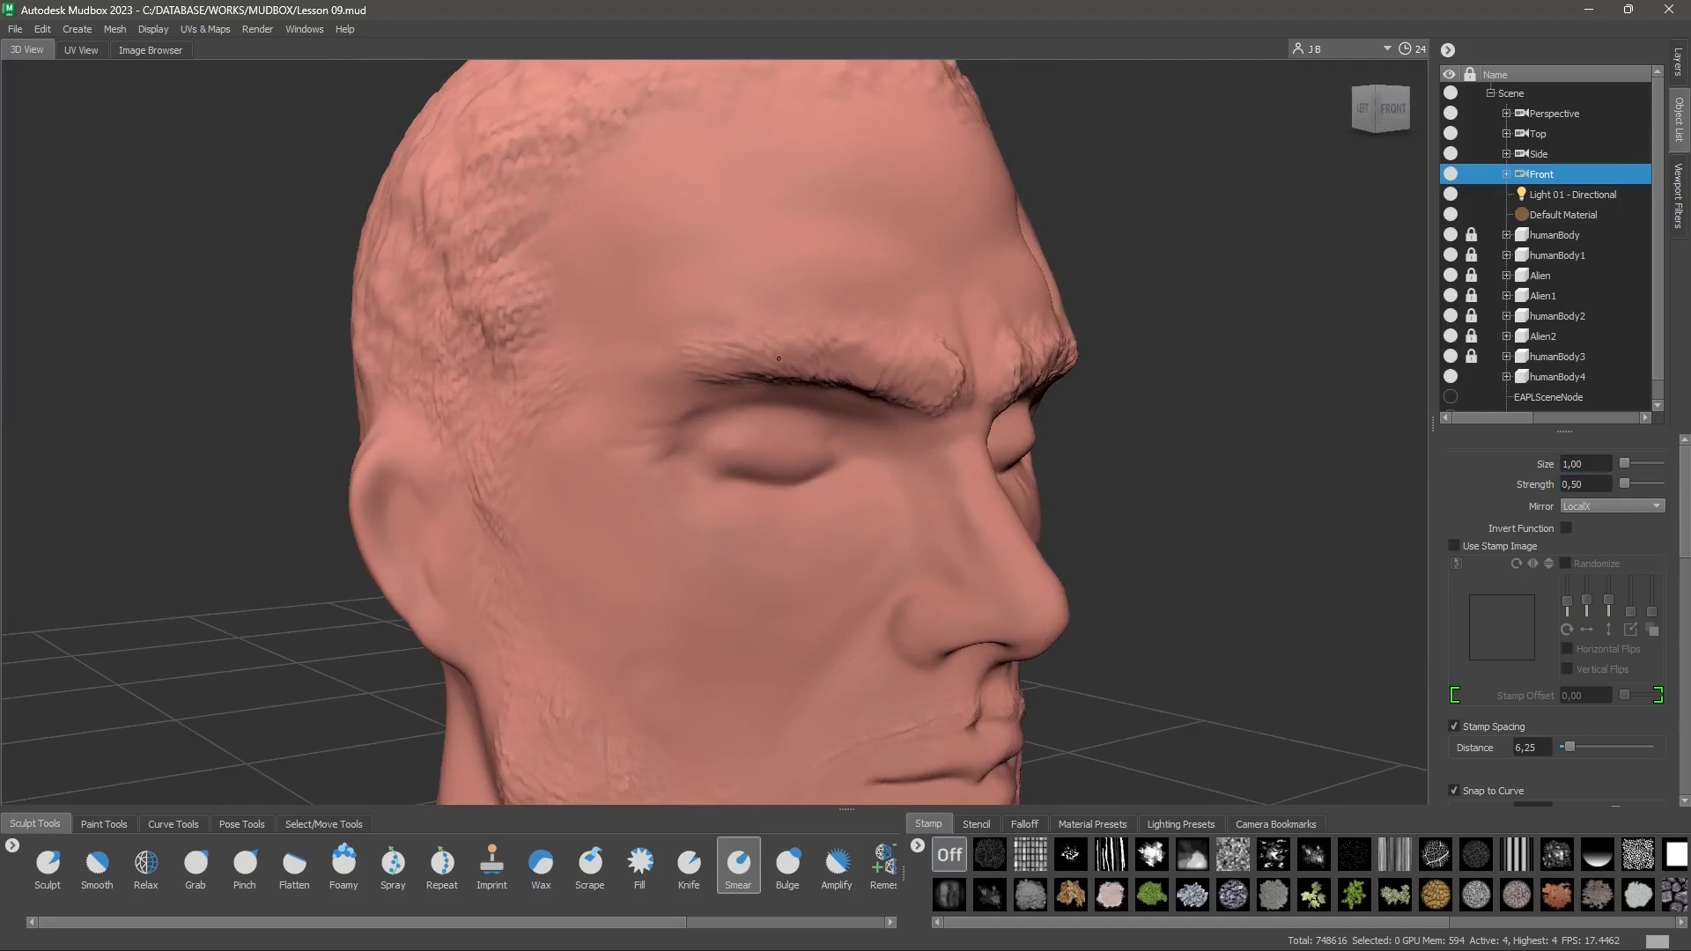
mouse_move(708, 379)
alt+mouse_down()
mouse_move(632, 403)
mouse_move(770, 357)
mouse_move(906, 358)
mouse_move(925, 370)
mouse_move(907, 377)
mouse_move(962, 389)
mouse_move(749, 404)
mouse_move(728, 431)
alt+mouse_up()
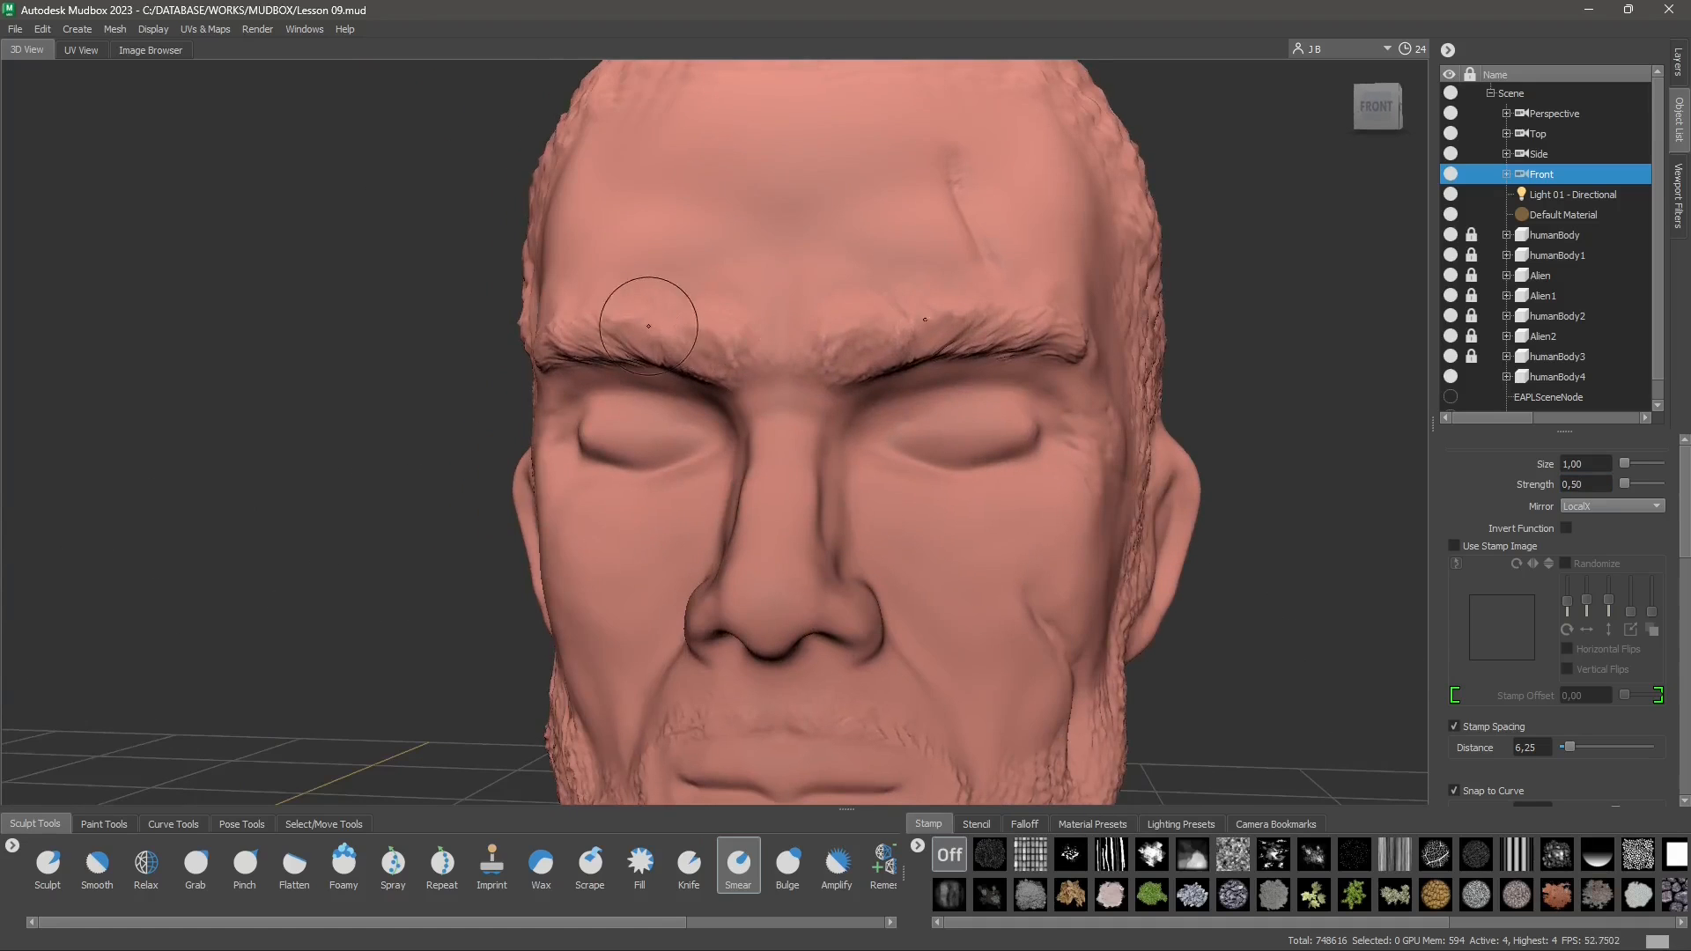
Step: Examine the eyebrows, hairline and beard from the front and the side
alt+right_drag(723, 430, 811, 402)
mouse_move(811, 402)
alt+mouse_down()
mouse_move(881, 392)
mouse_move(837, 374)
alt+mouse_up()
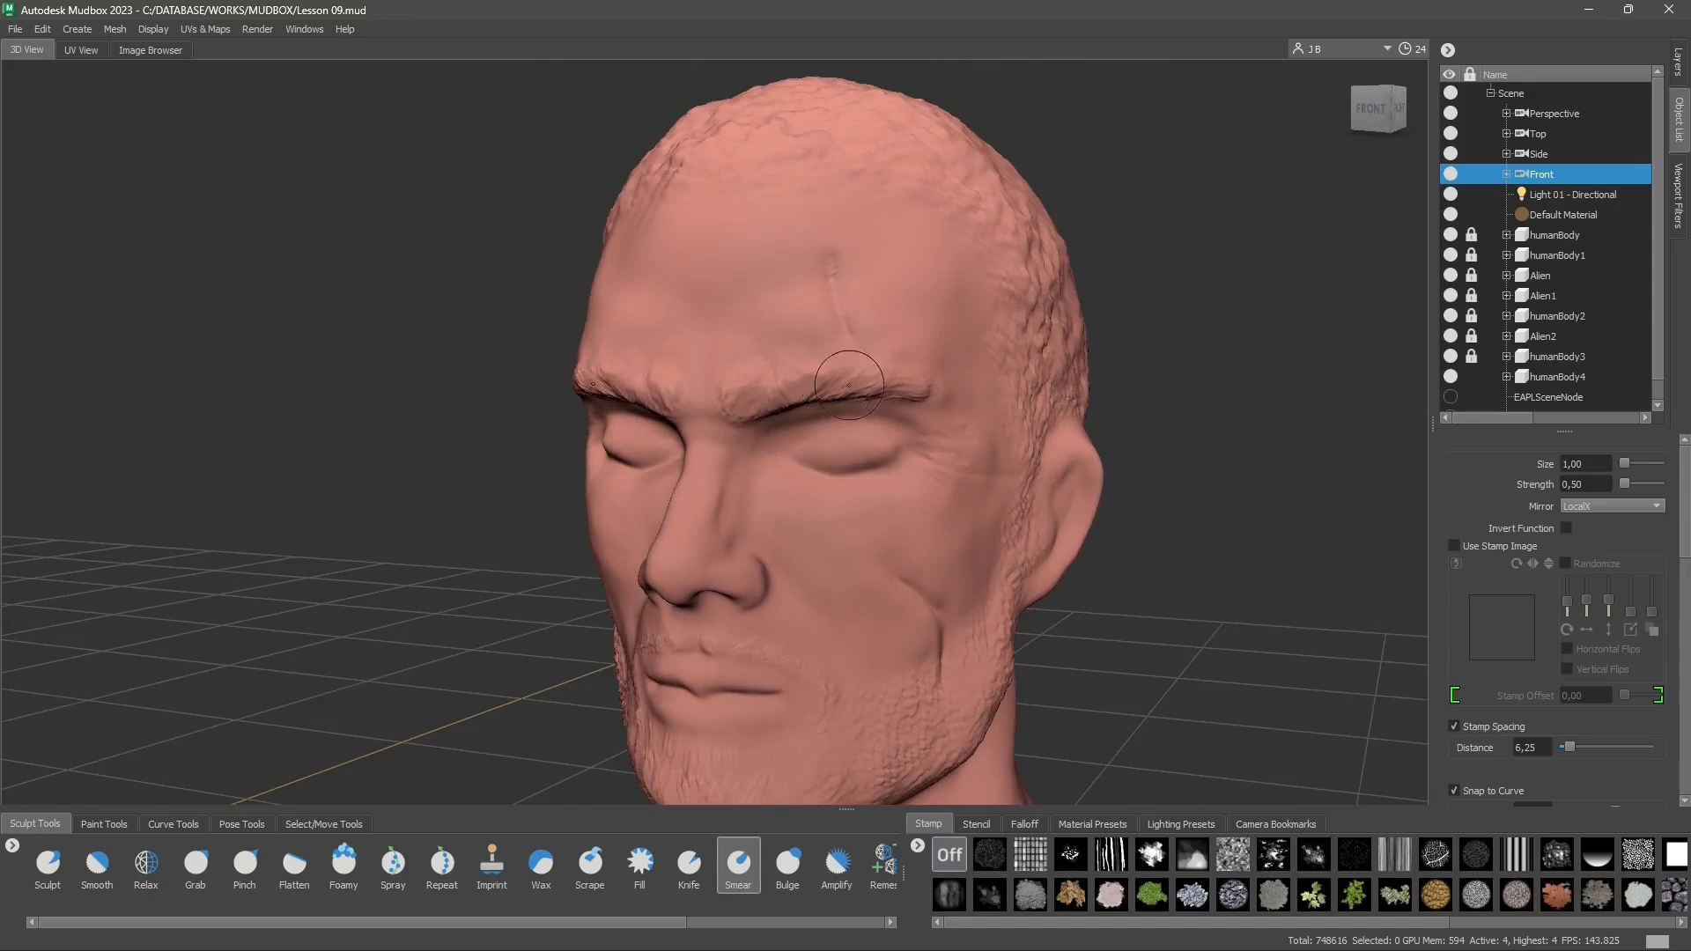
alt+drag(1024, 423, 929, 365)
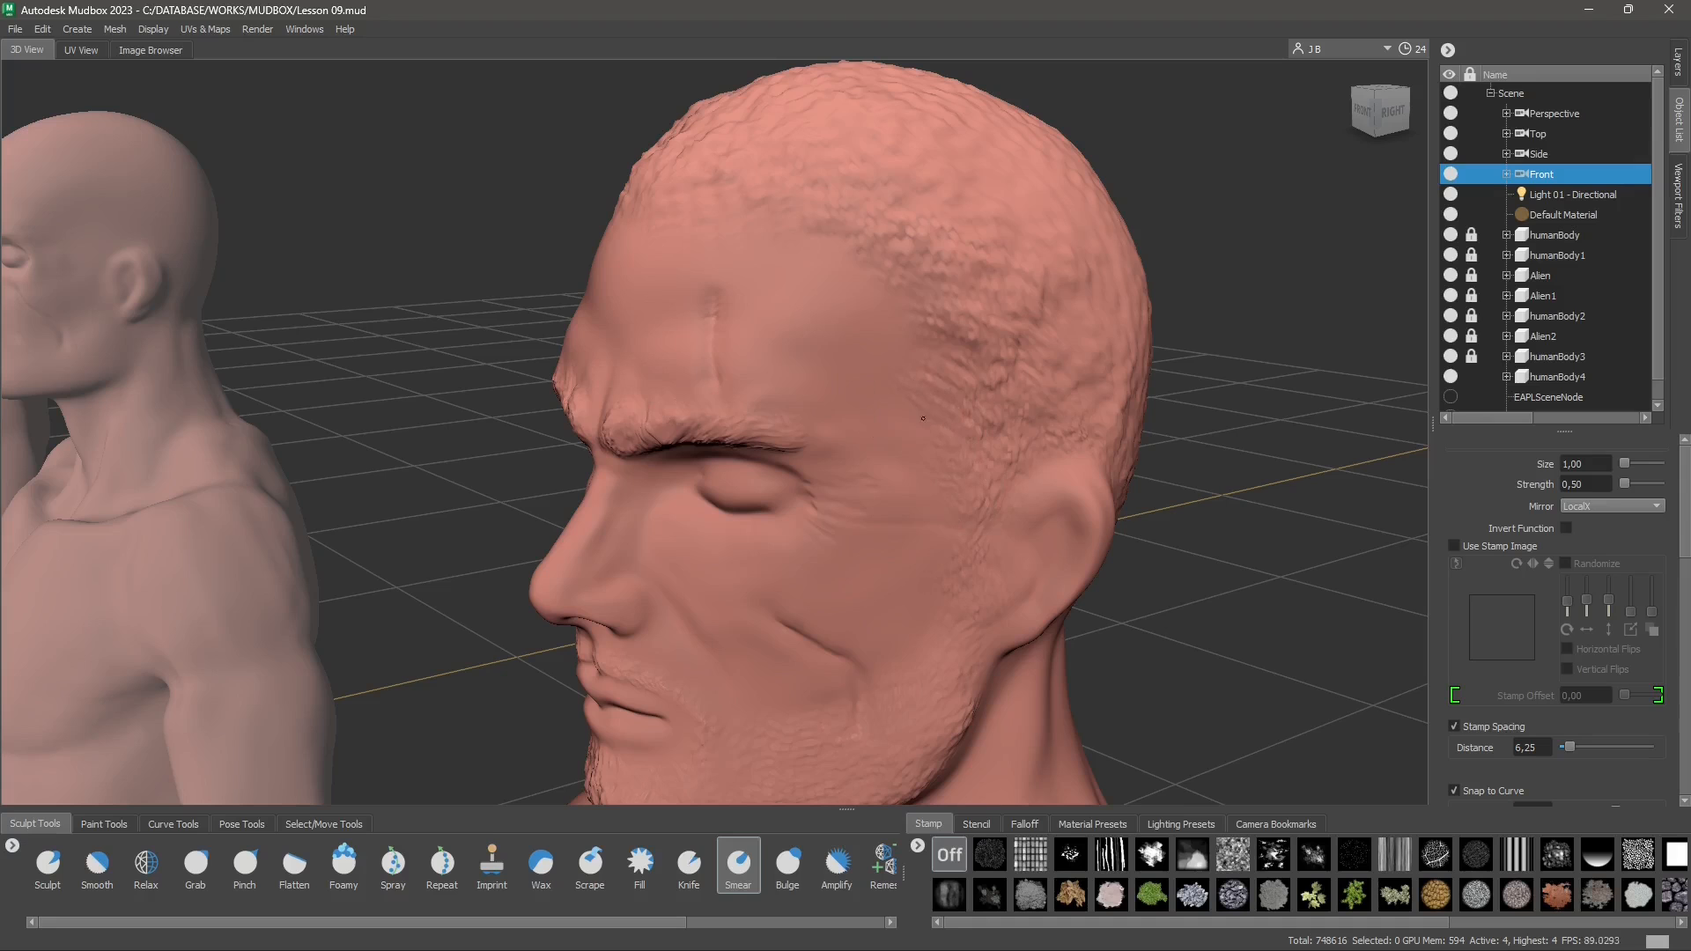
alt+drag(949, 569, 1052, 498)
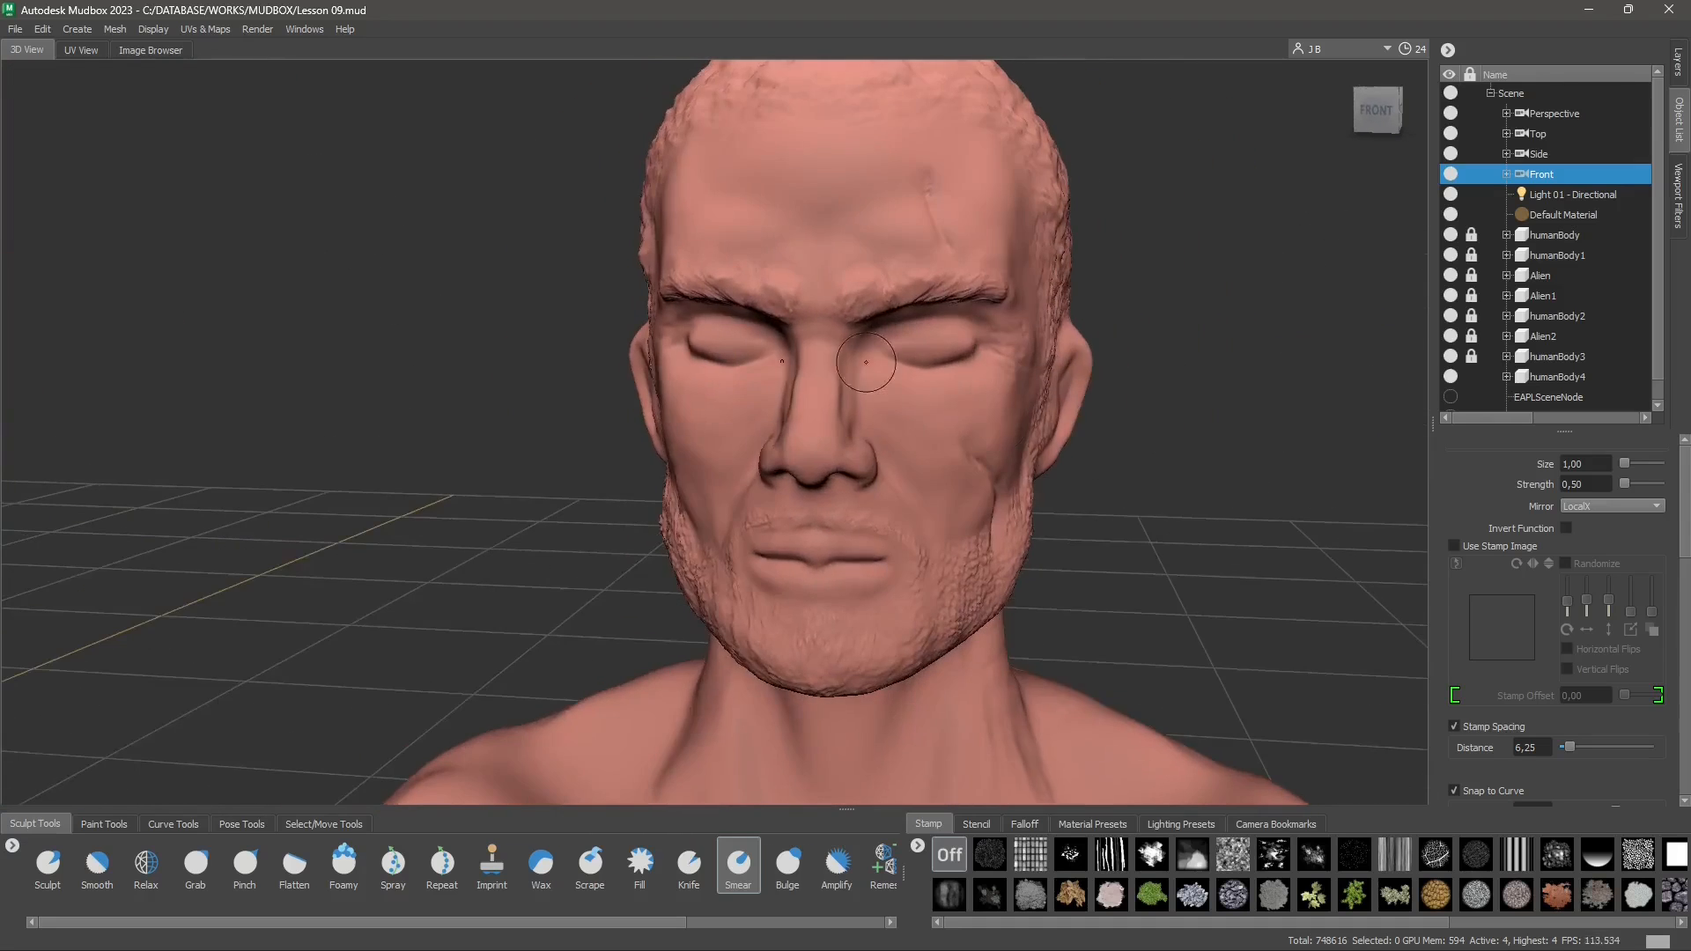
alt+middle_drag(866, 373, 1031, 445)
alt+right_drag(776, 400, 870, 400)
alt+middle_drag(1238, 483, 910, 393)
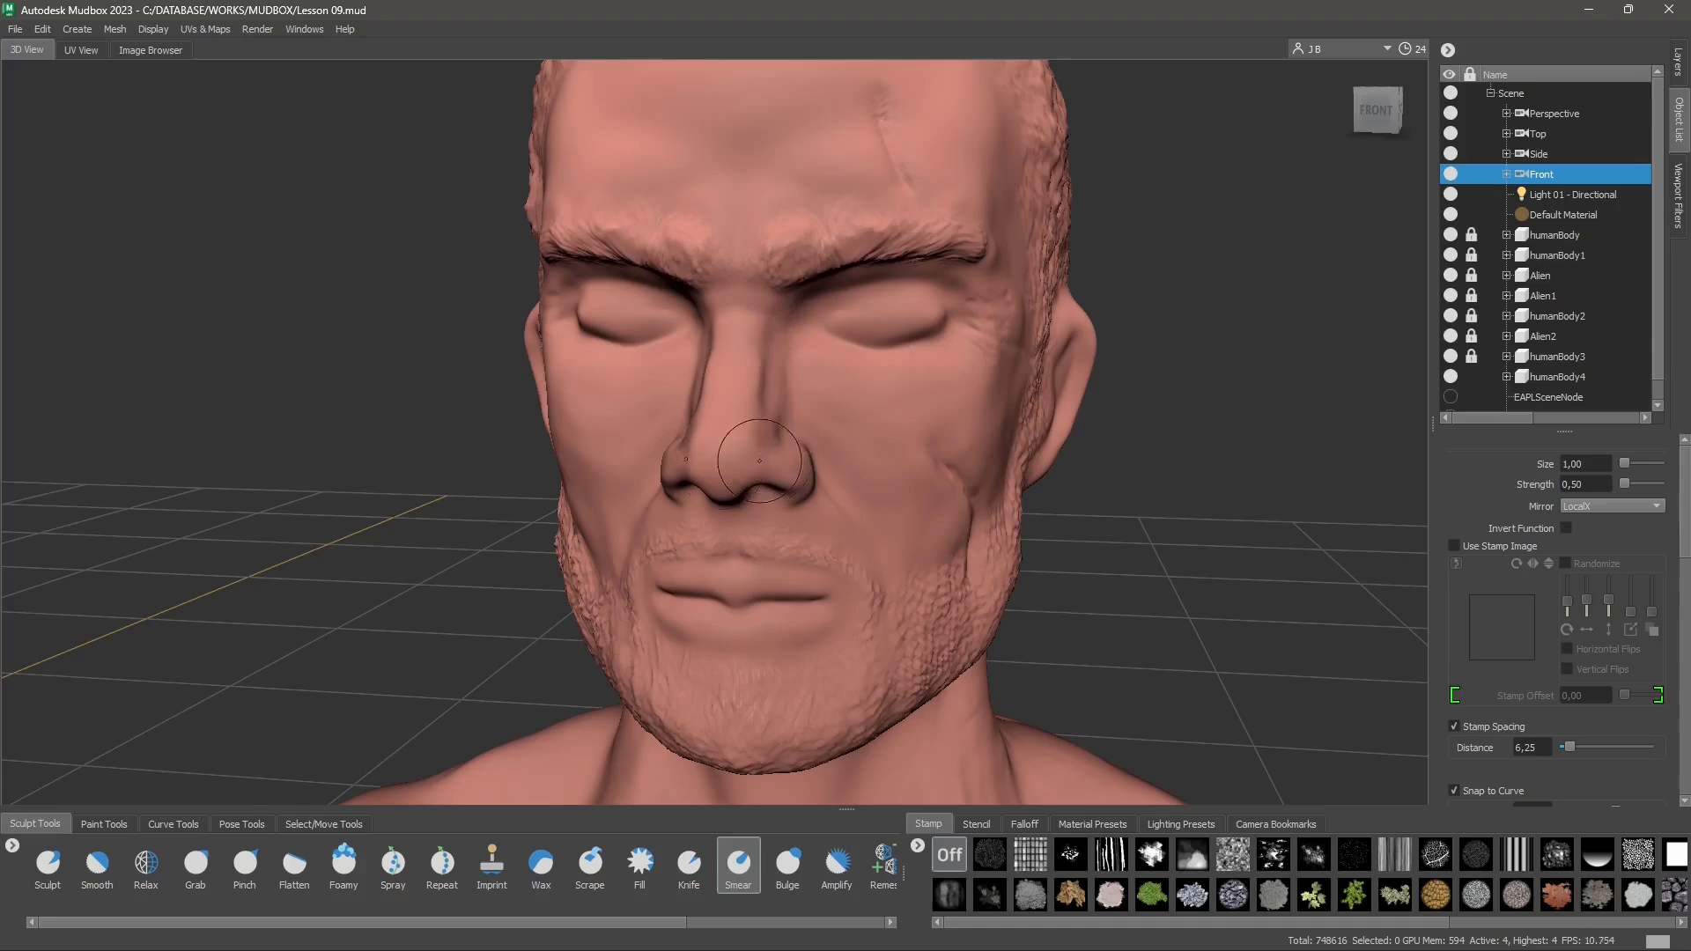
Step: Try to carve under the eye with the Knife at size 0.44 and strength 3, and undo the stroke
mouse_move(759, 461)
alt+mouse_down()
mouse_move(839, 450)
mouse_move(851, 539)
mouse_move(872, 477)
alt+mouse_up()
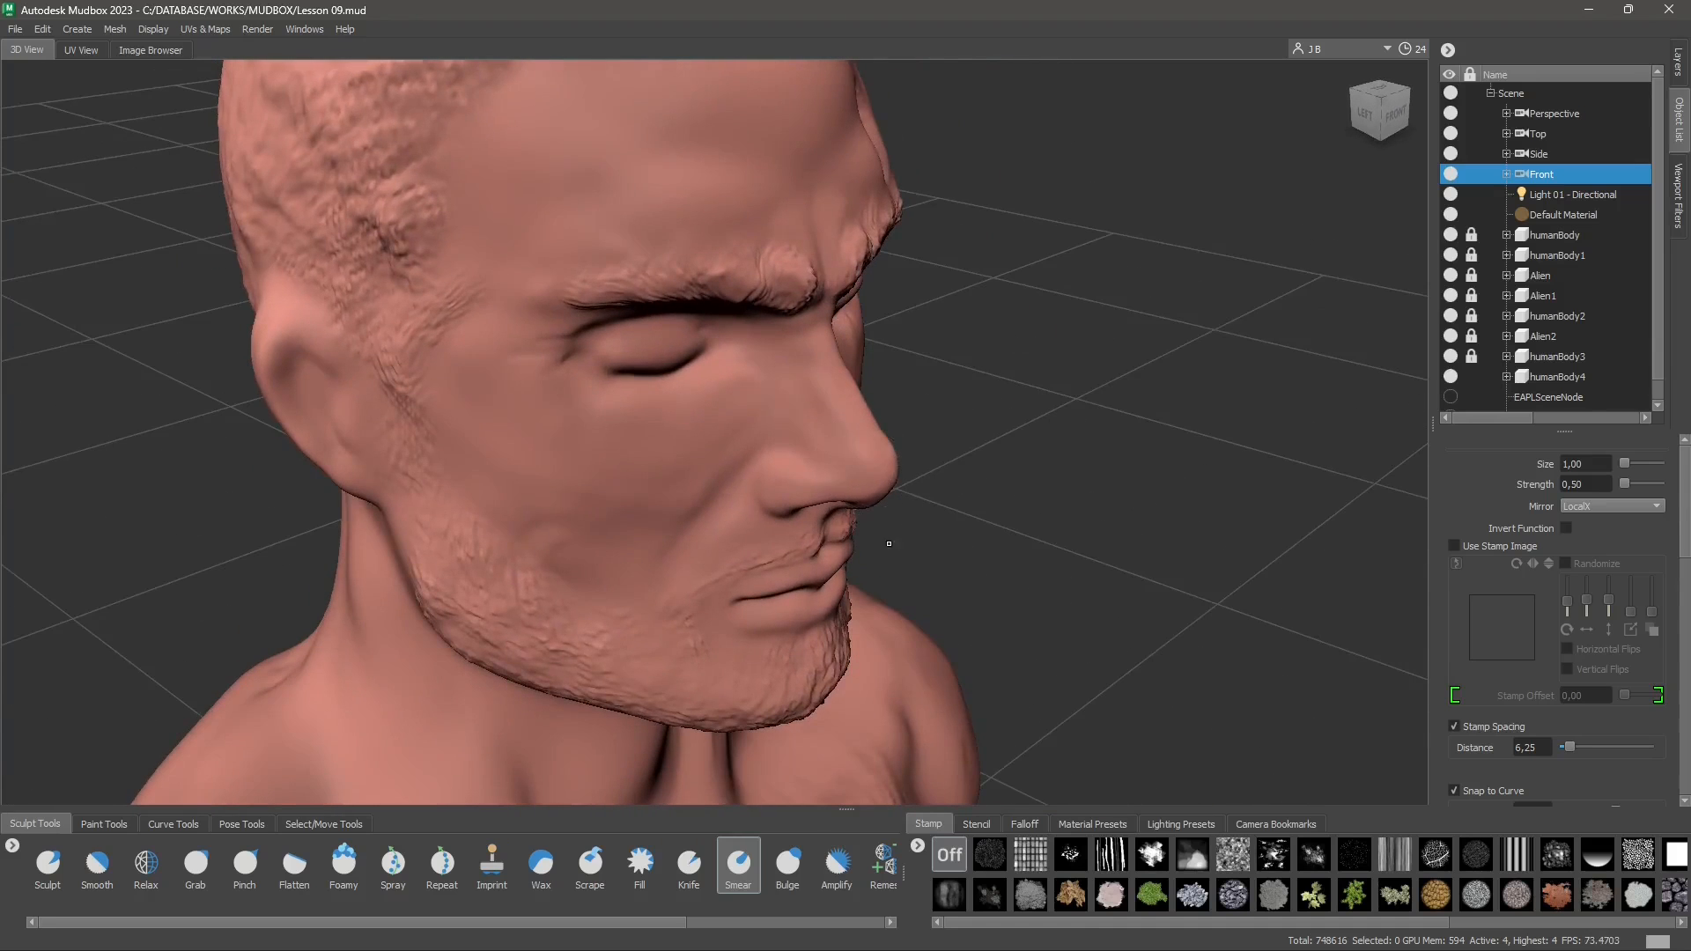
alt+drag(889, 544, 838, 483)
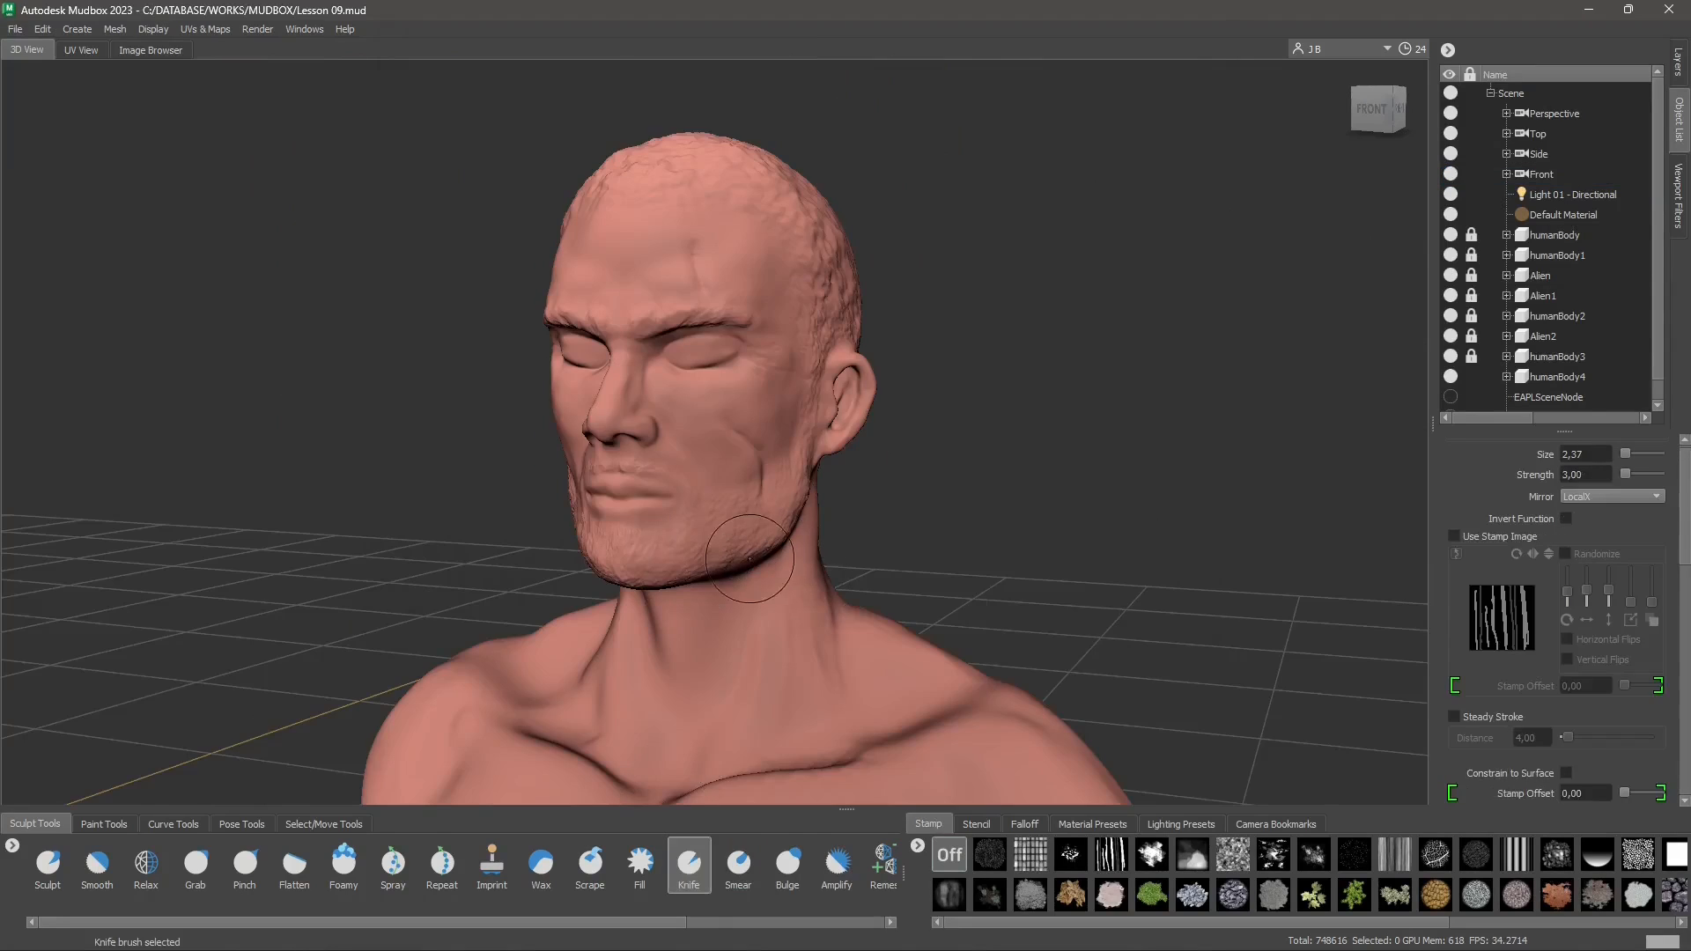
mouse_move(730, 389)
alt+mouse_down()
mouse_move(741, 396)
mouse_move(661, 377)
mouse_move(700, 333)
mouse_move(747, 332)
mouse_move(660, 333)
alt+mouse_up()
key(b)
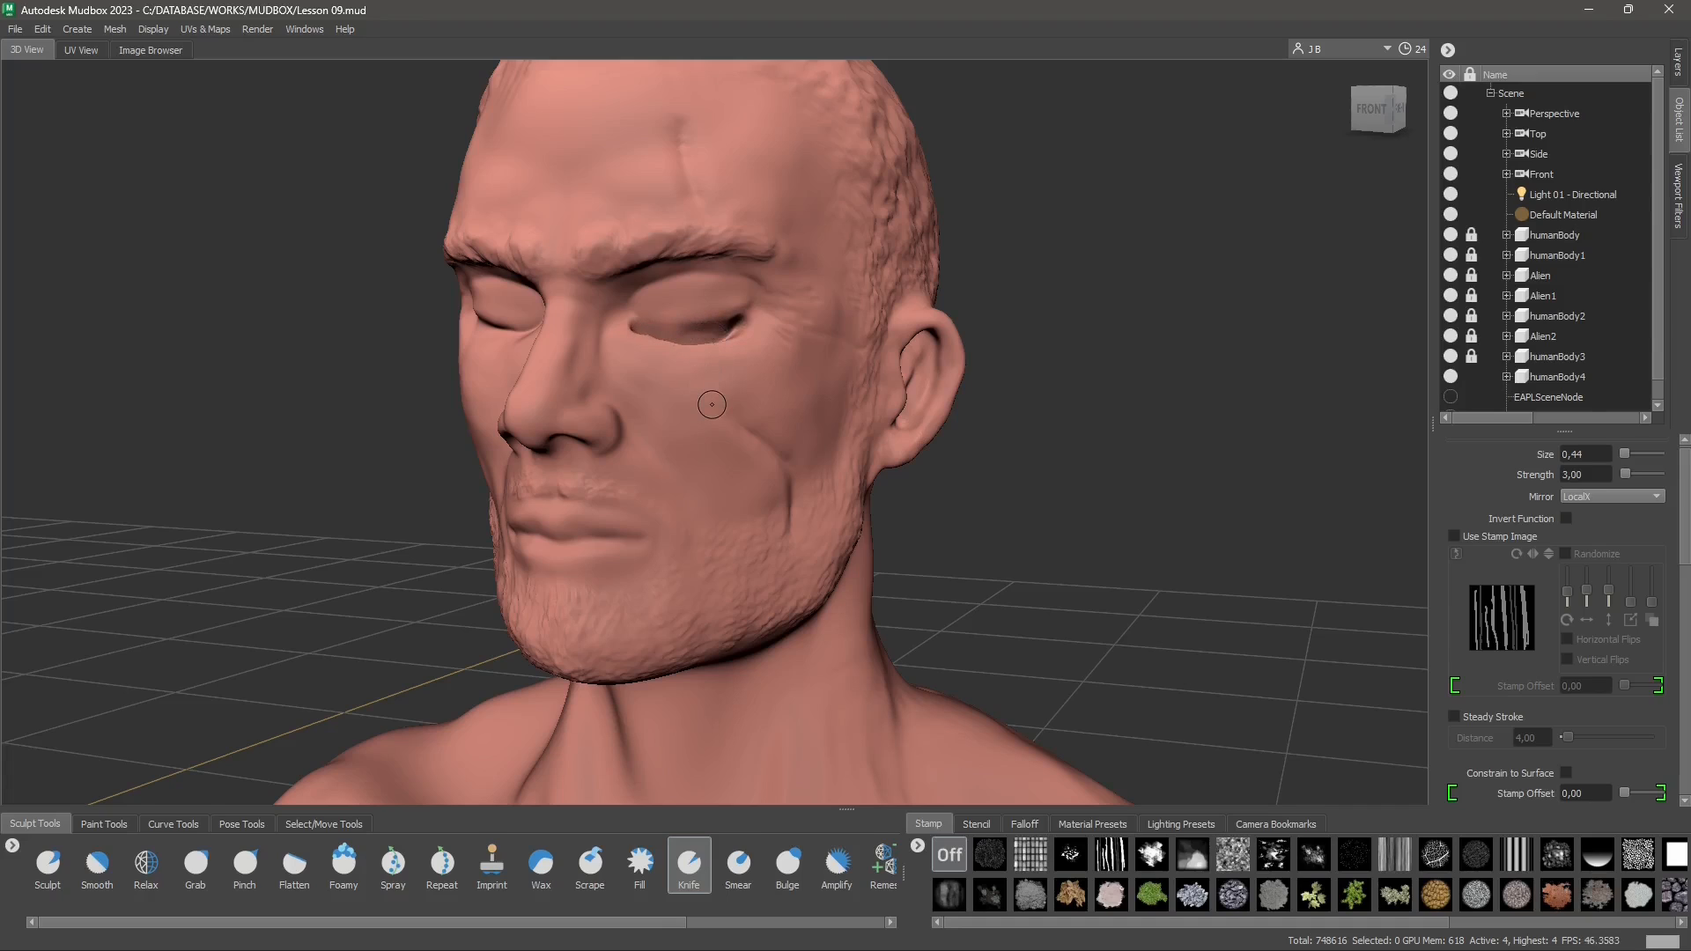
key(ctrl+z)
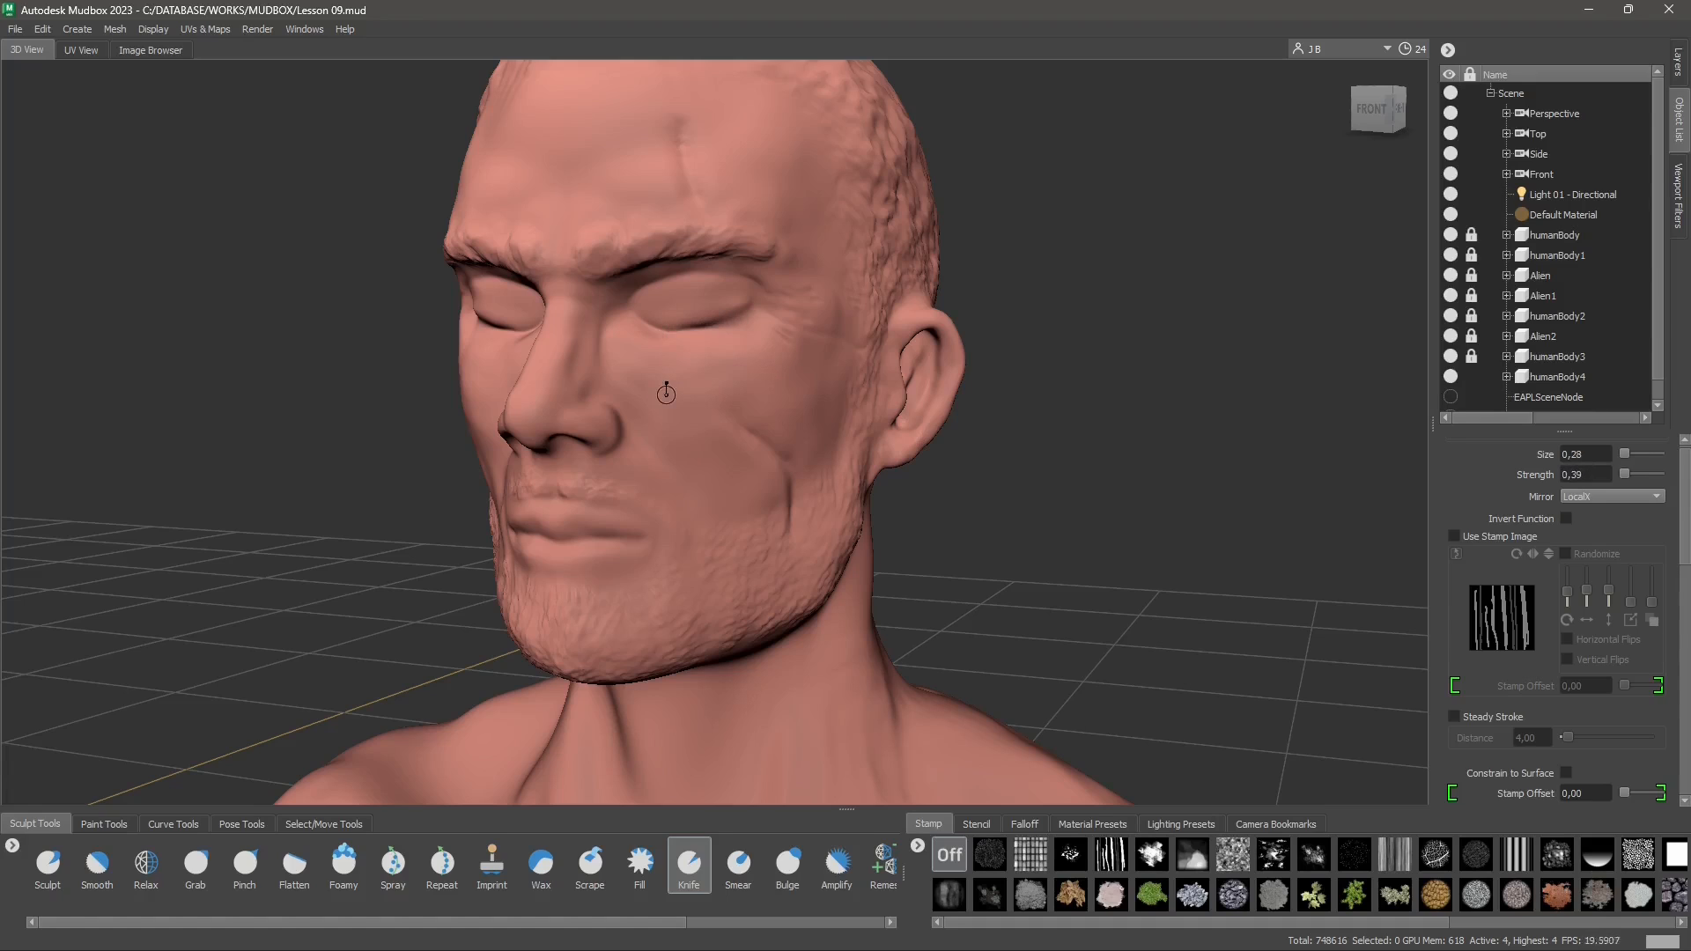
Step: Sculpt a scar from beside the nose across the lip corner to the chin with mirroring off, and deepen it with Amplify
alt+drag(701, 543, 858, 498)
alt+middle_drag(581, 428, 689, 418)
alt+drag(689, 417, 496, 345)
alt+drag(580, 457, 623, 392)
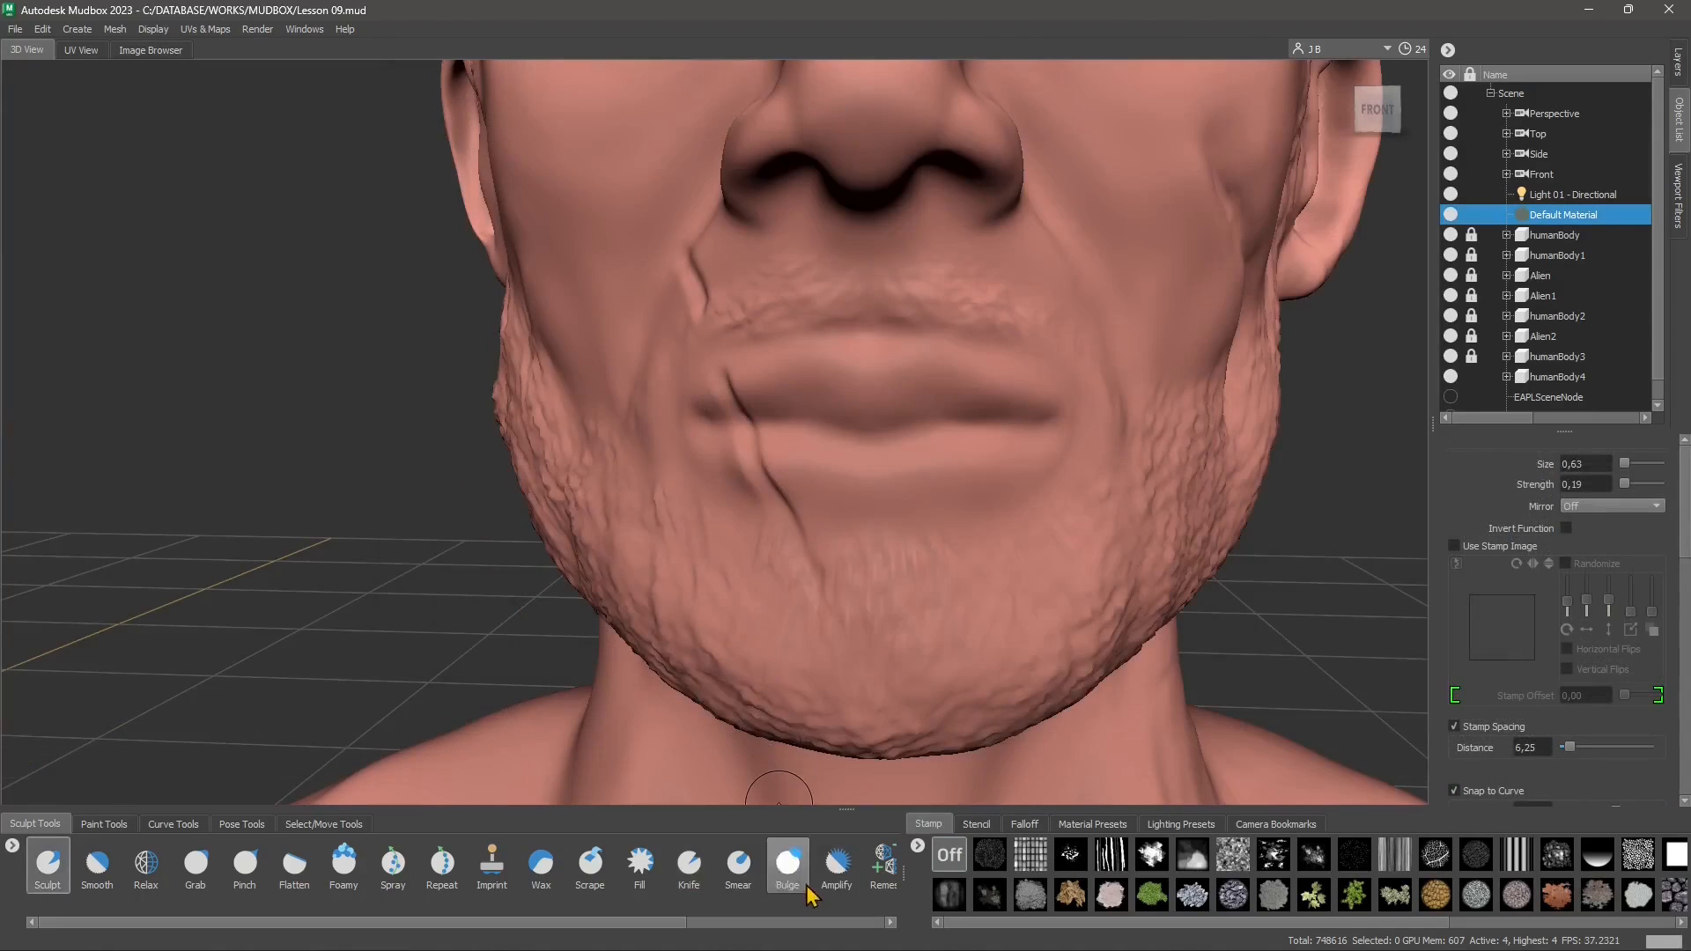
click(837, 863)
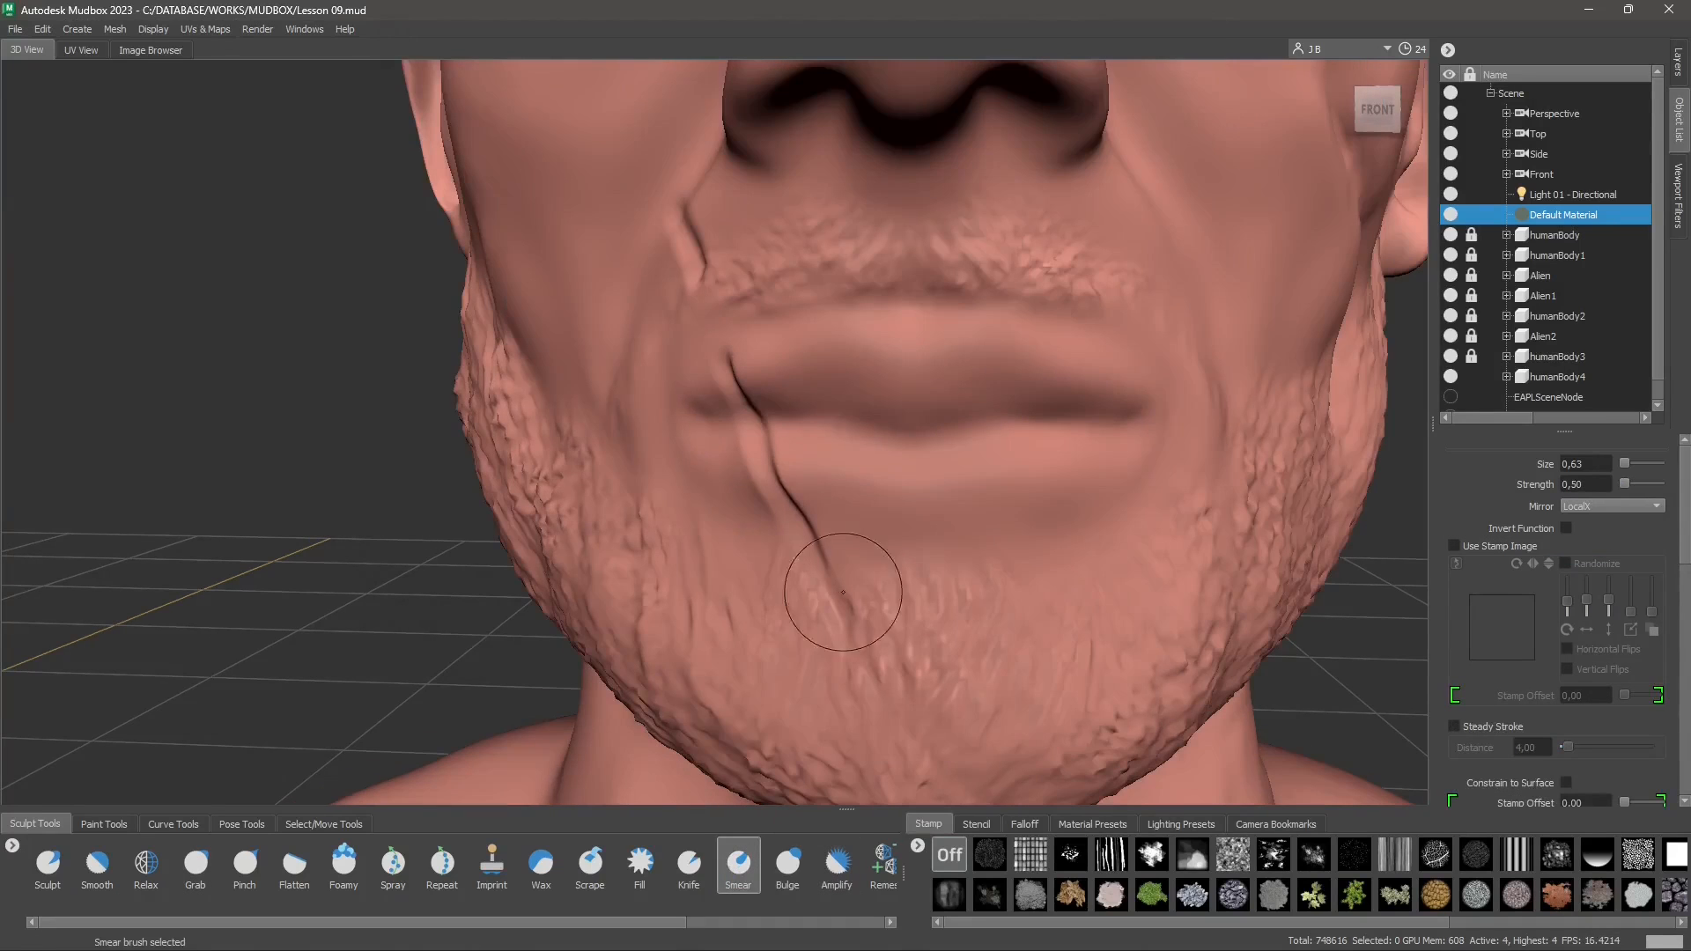
Step: Smear the scar at size 0.63 and strength 0.5, and soften its section at the lip corner with Fill at strength 30
drag(737, 469, 780, 459)
mouse_move(759, 395)
mouse_down()
mouse_move(742, 392)
mouse_move(755, 426)
mouse_move(744, 415)
mouse_move(800, 510)
mouse_up()
drag(800, 510, 811, 553)
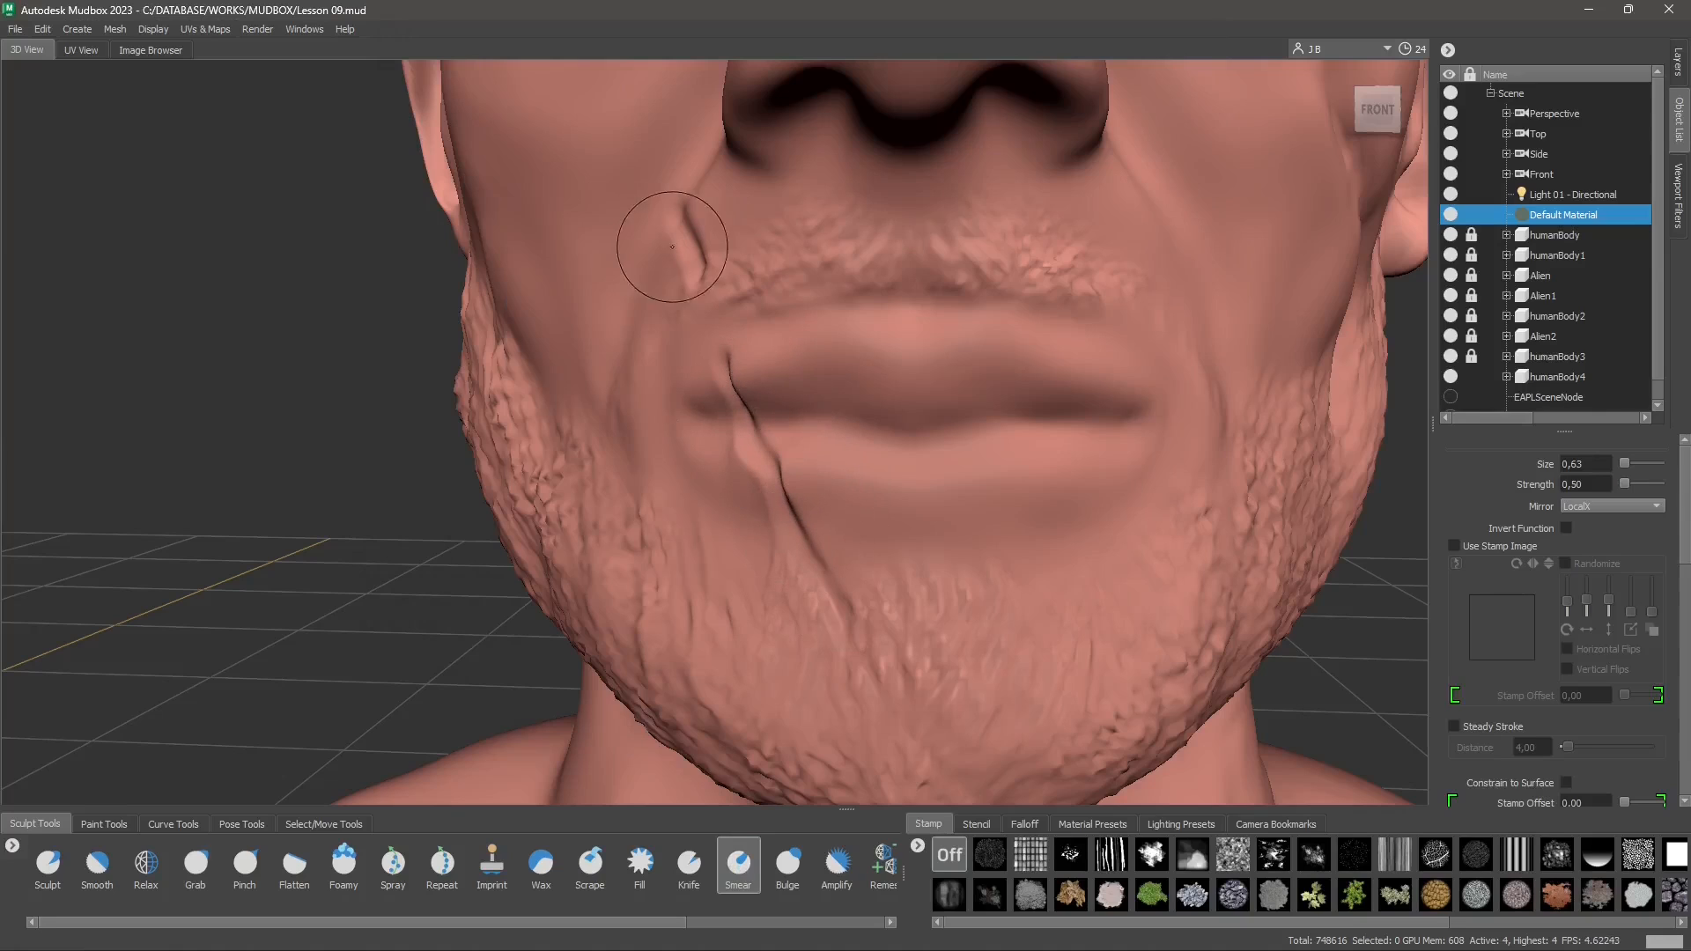
drag(691, 236, 685, 243)
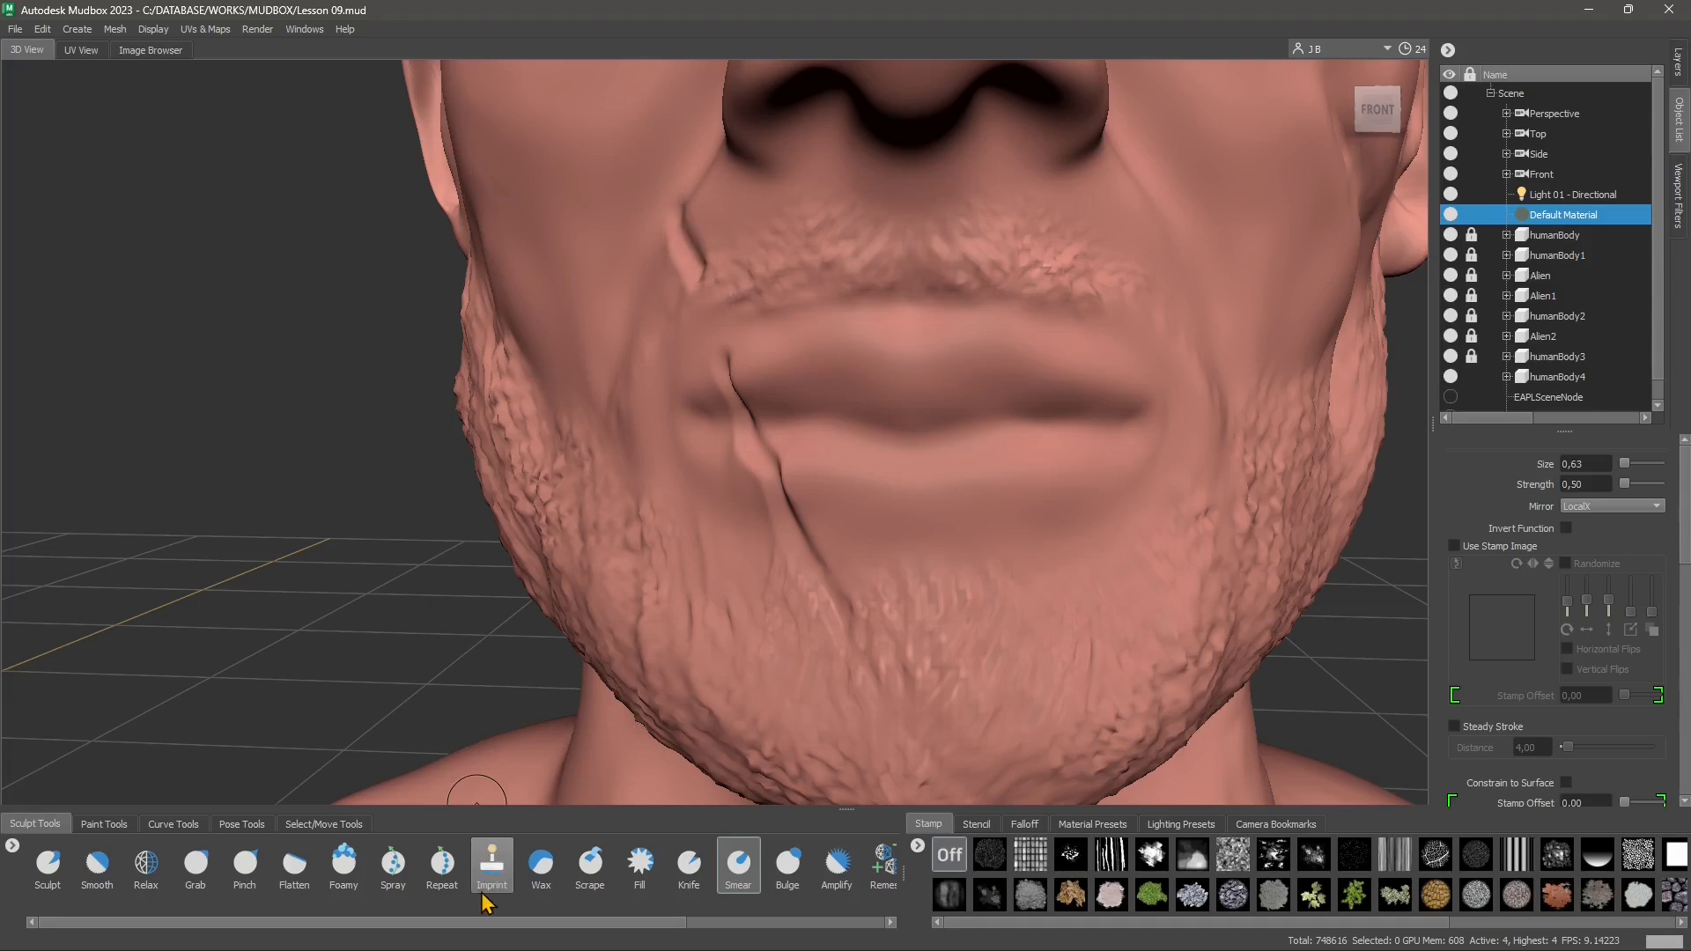
click(641, 866)
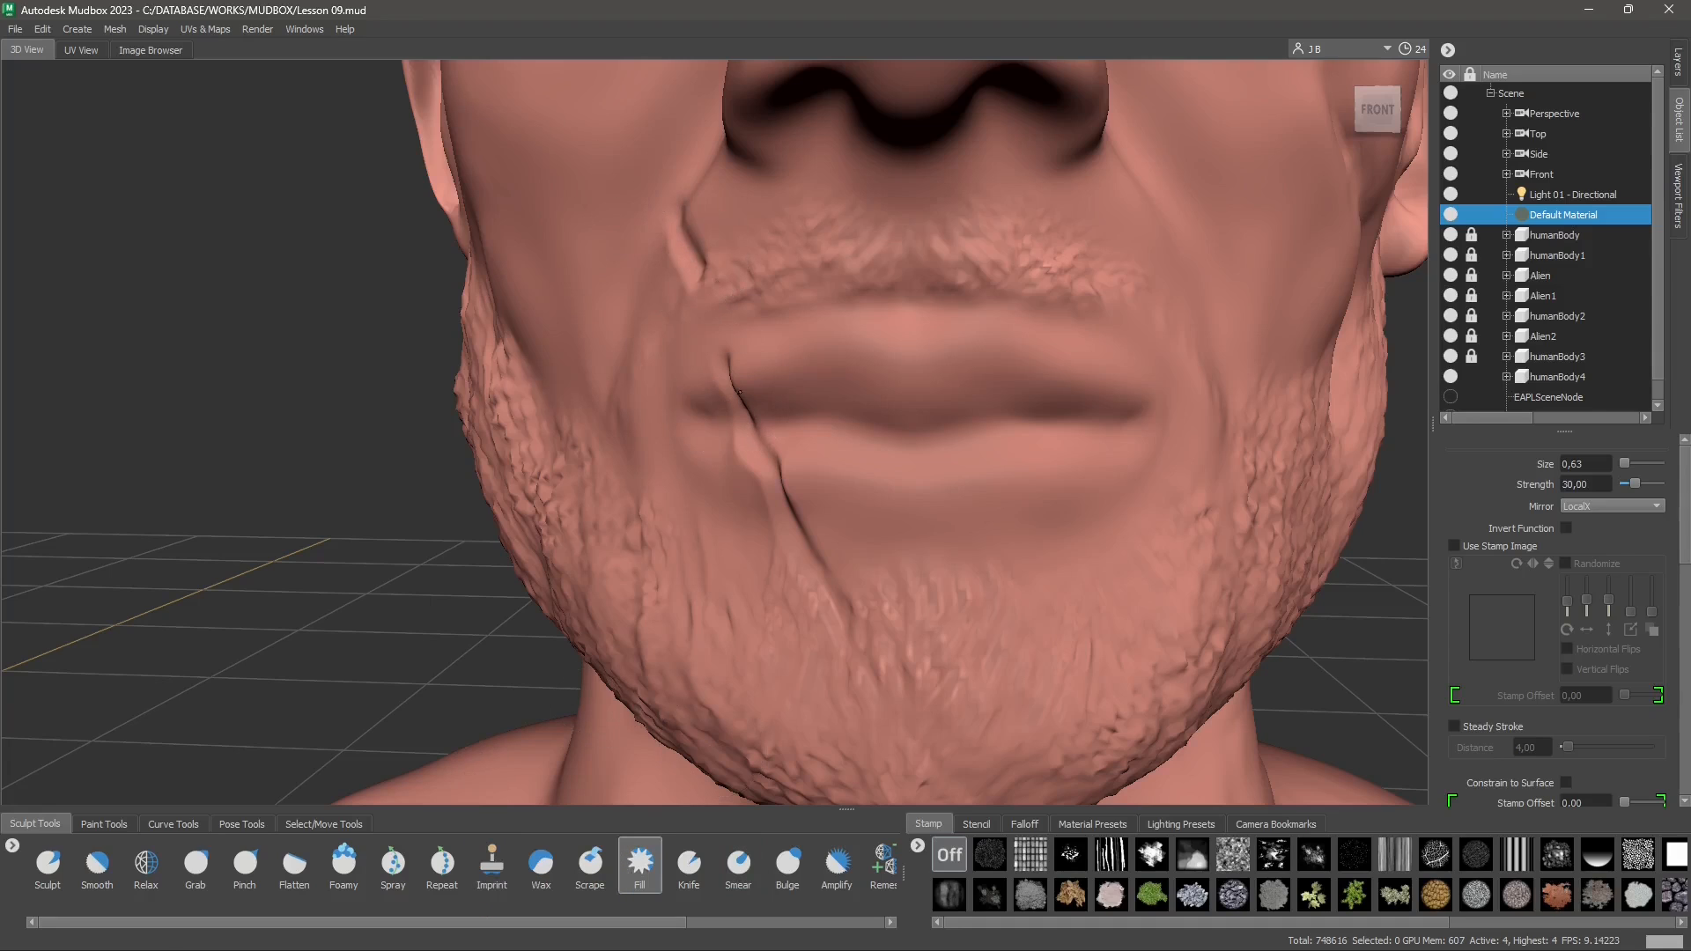
alt+drag(749, 478, 768, 469)
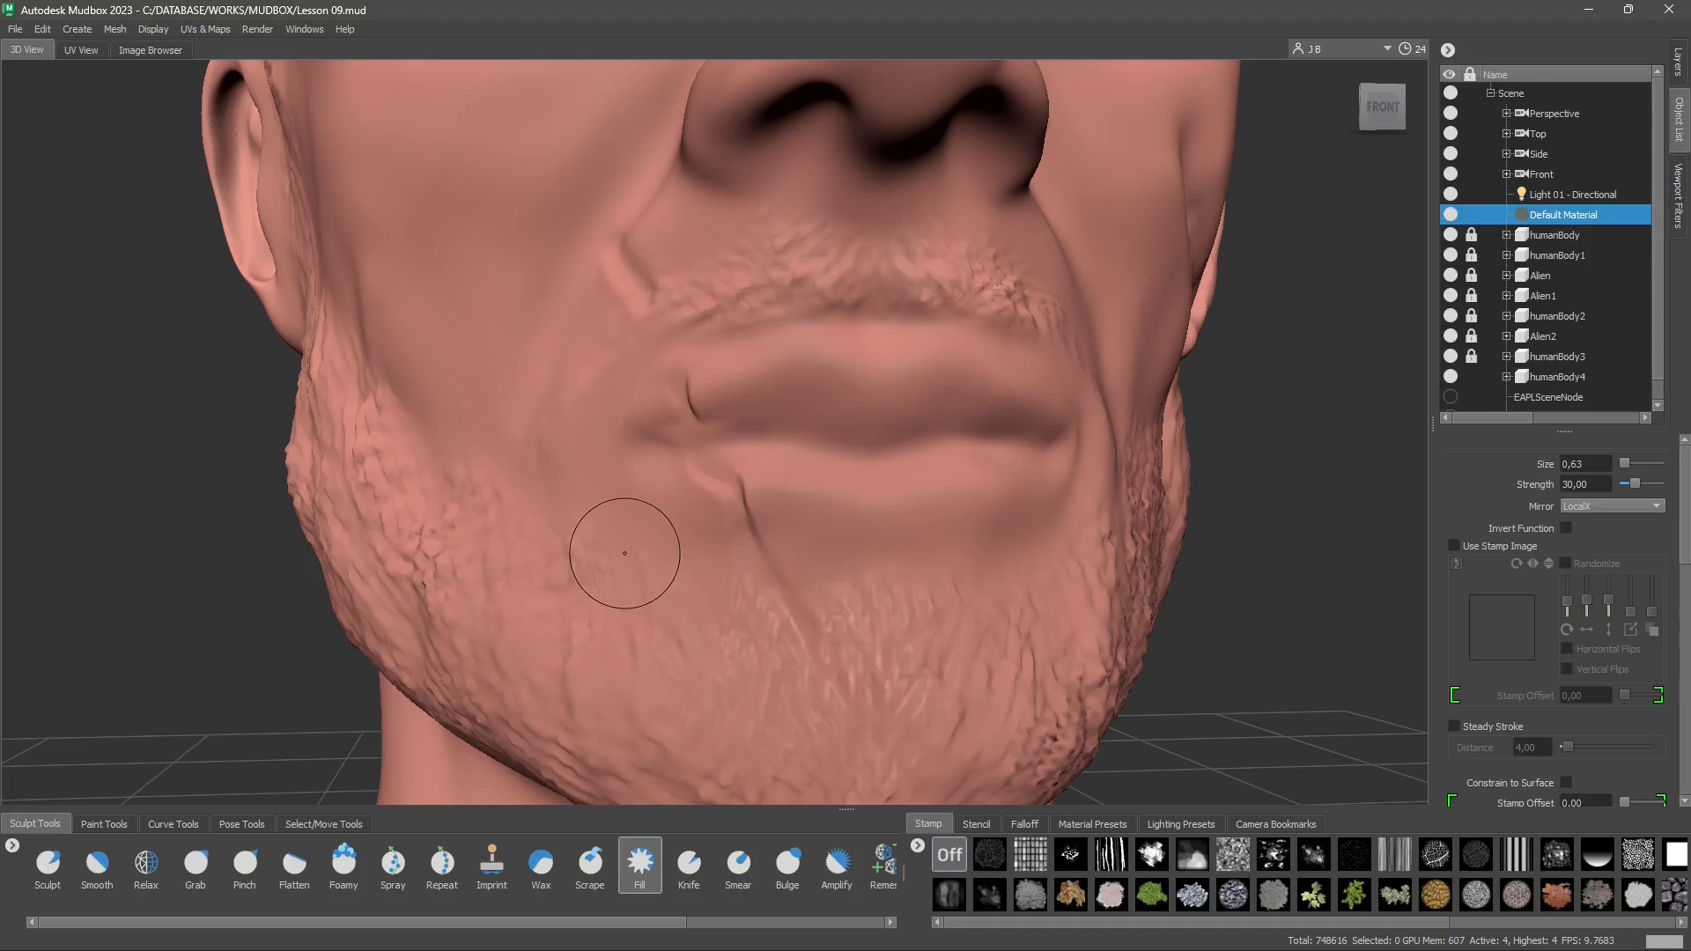
Step: Form folds under the inner eye corners and beside the nose with the inverted Knife at size 0.63 and strength 1, smoothing them
alt+drag(616, 552, 775, 731)
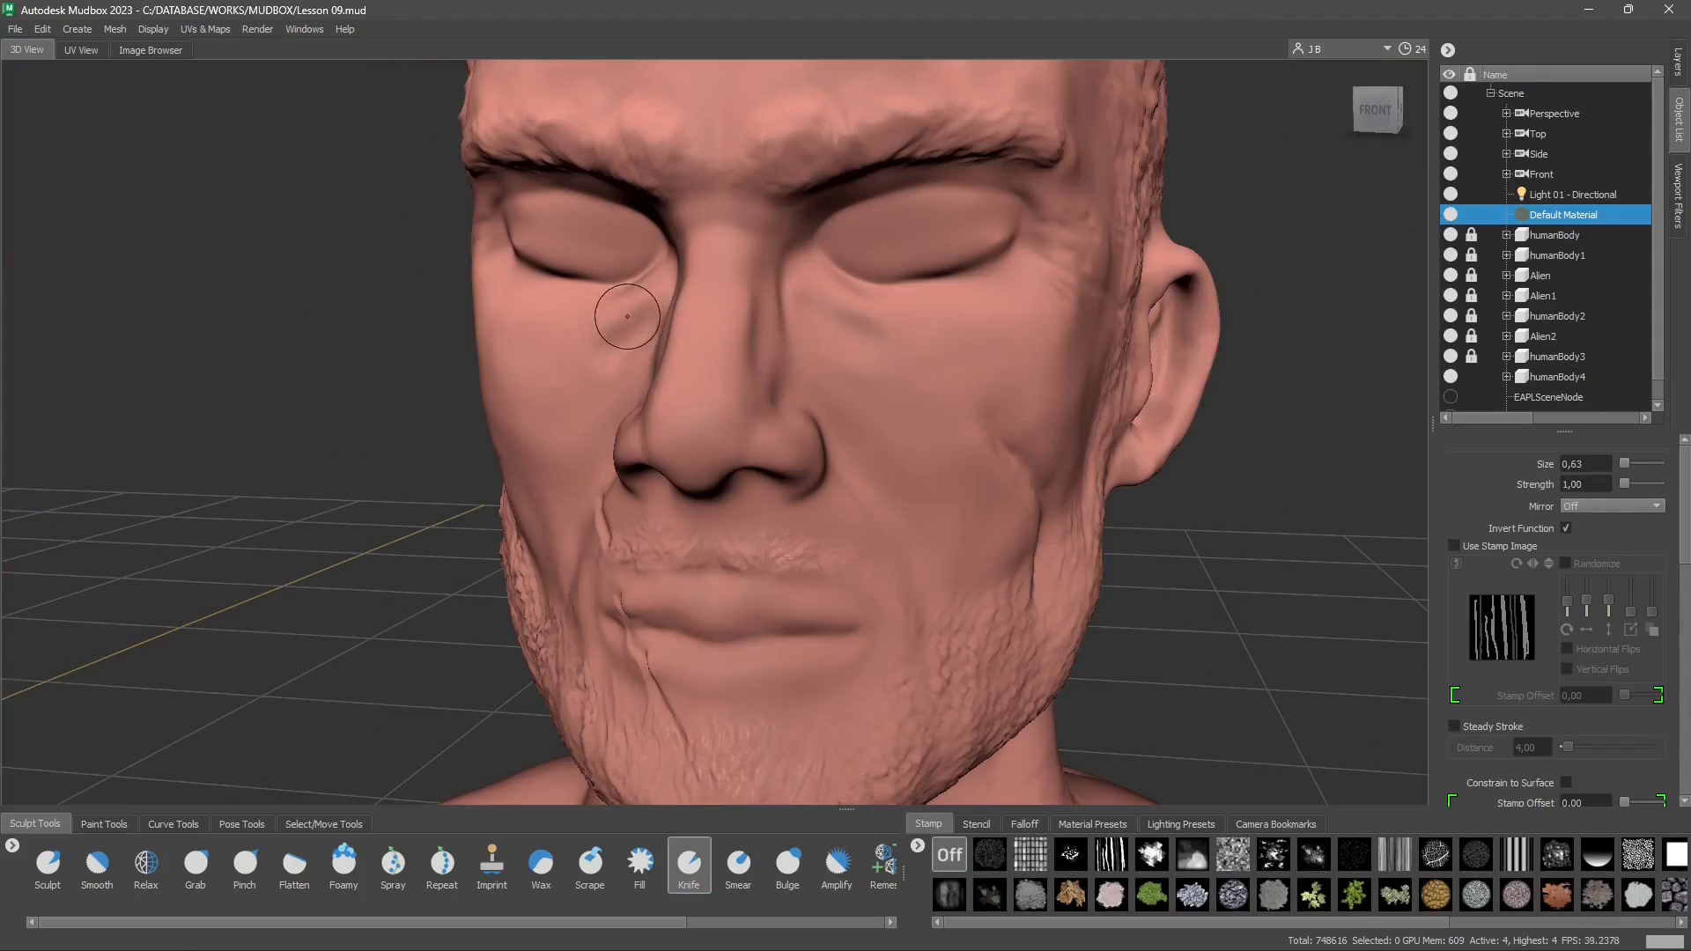
key(shift)
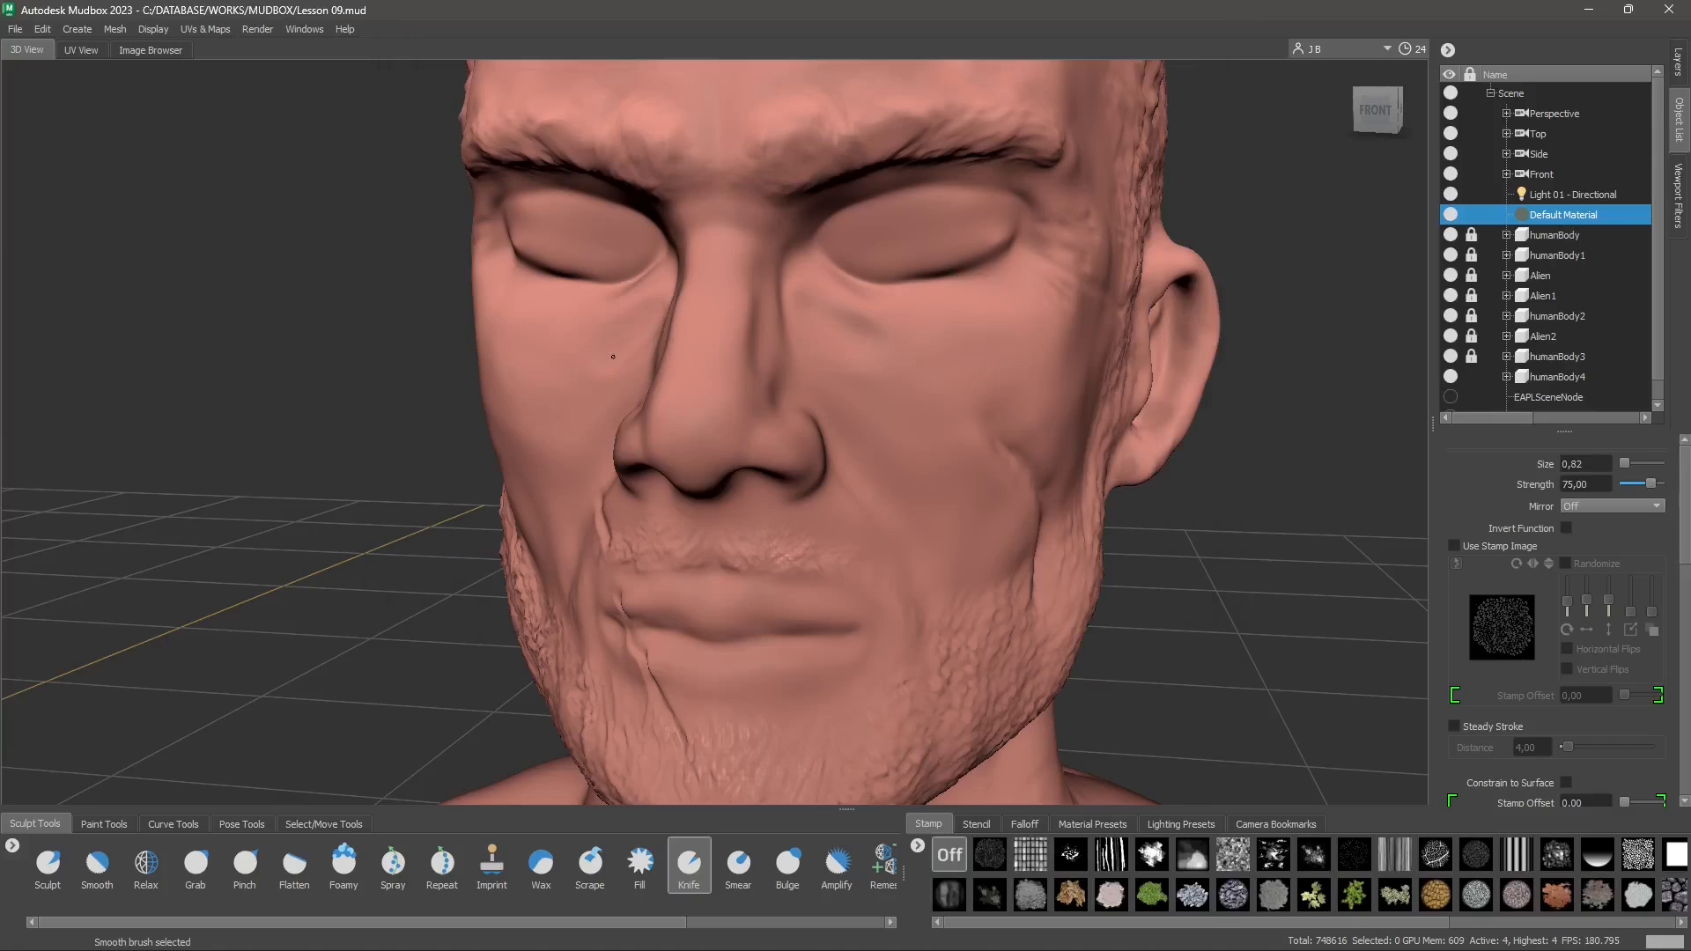
alt+drag(811, 428, 631, 294)
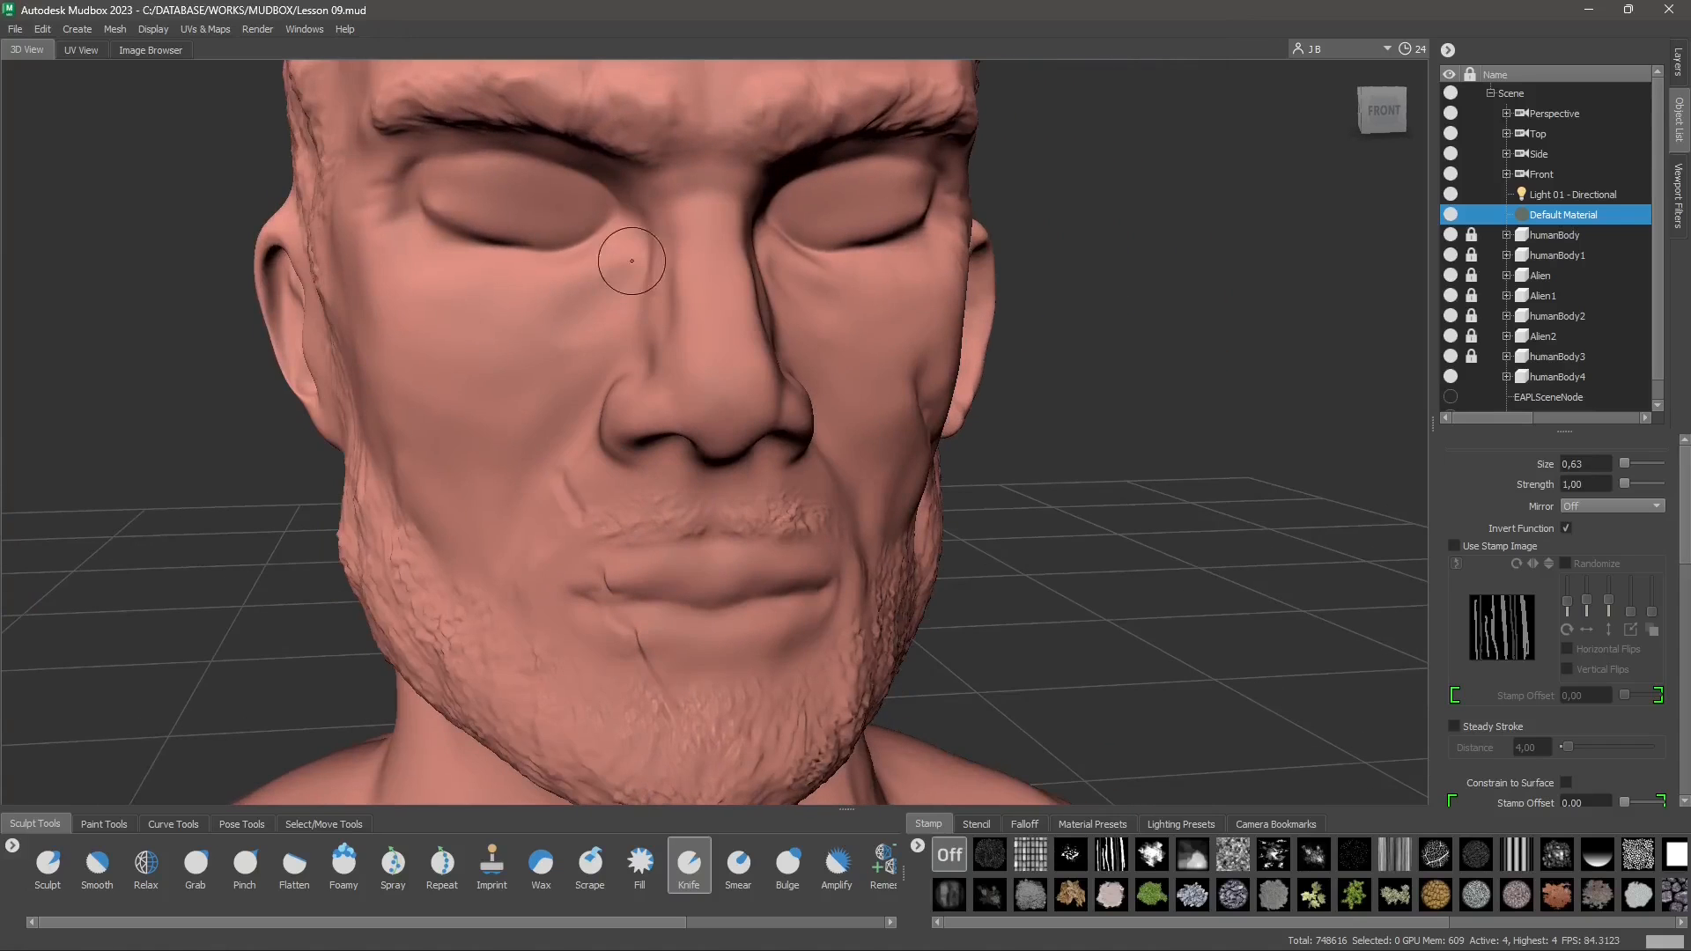
drag(569, 365, 544, 405)
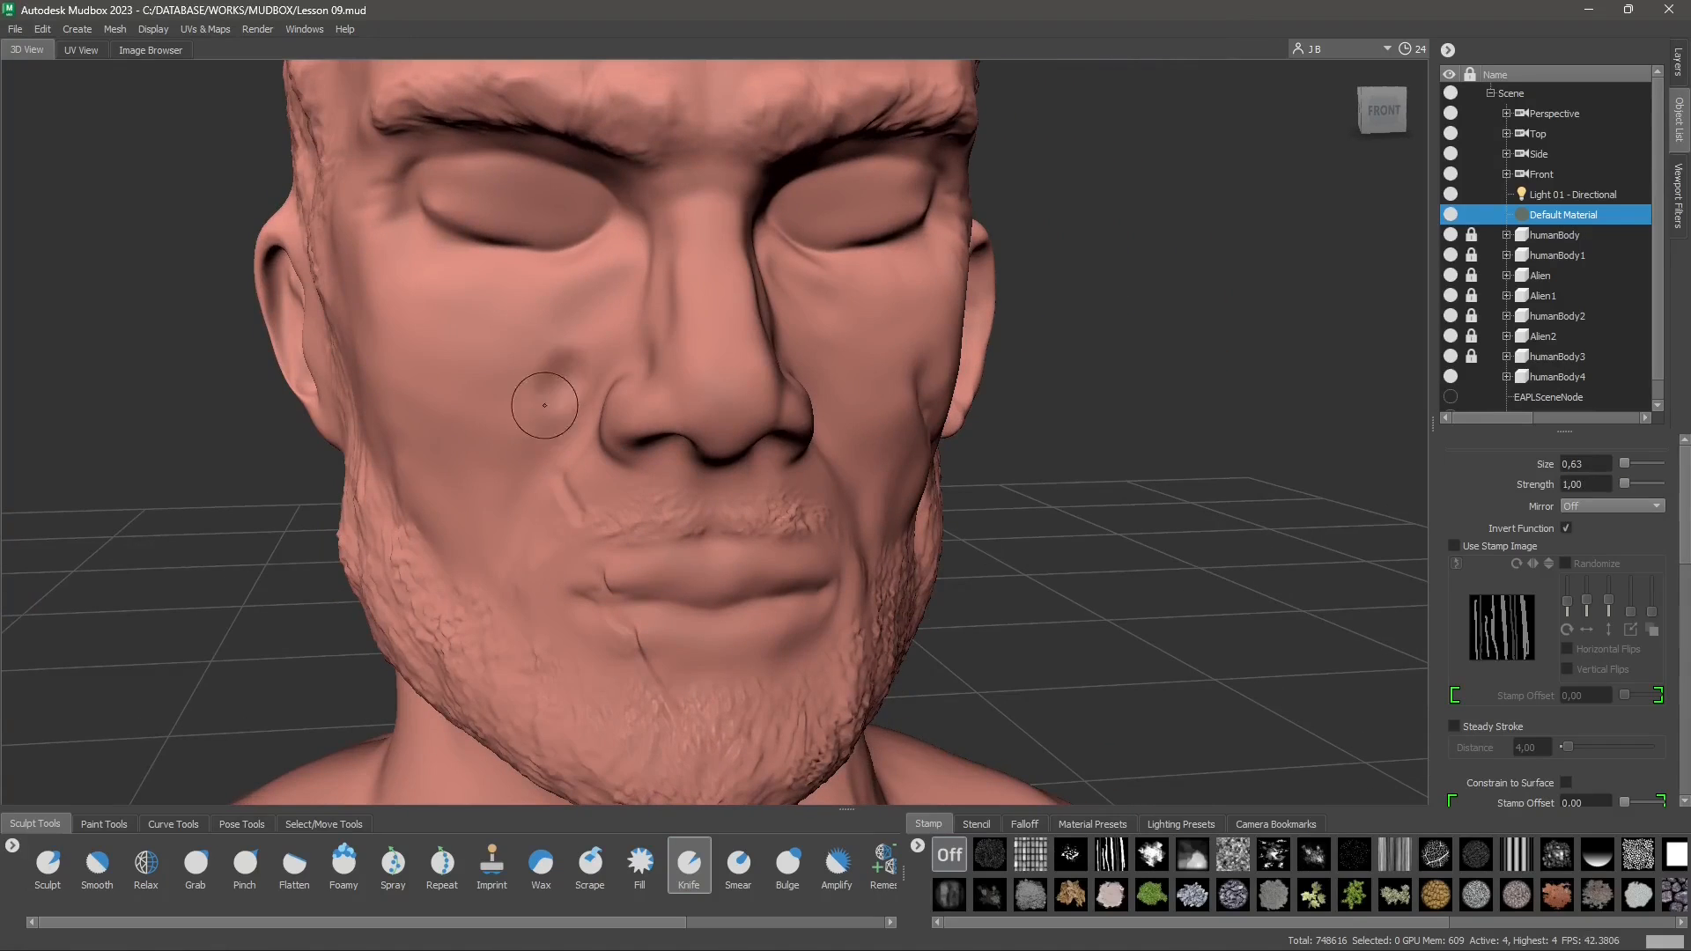
key(shift)
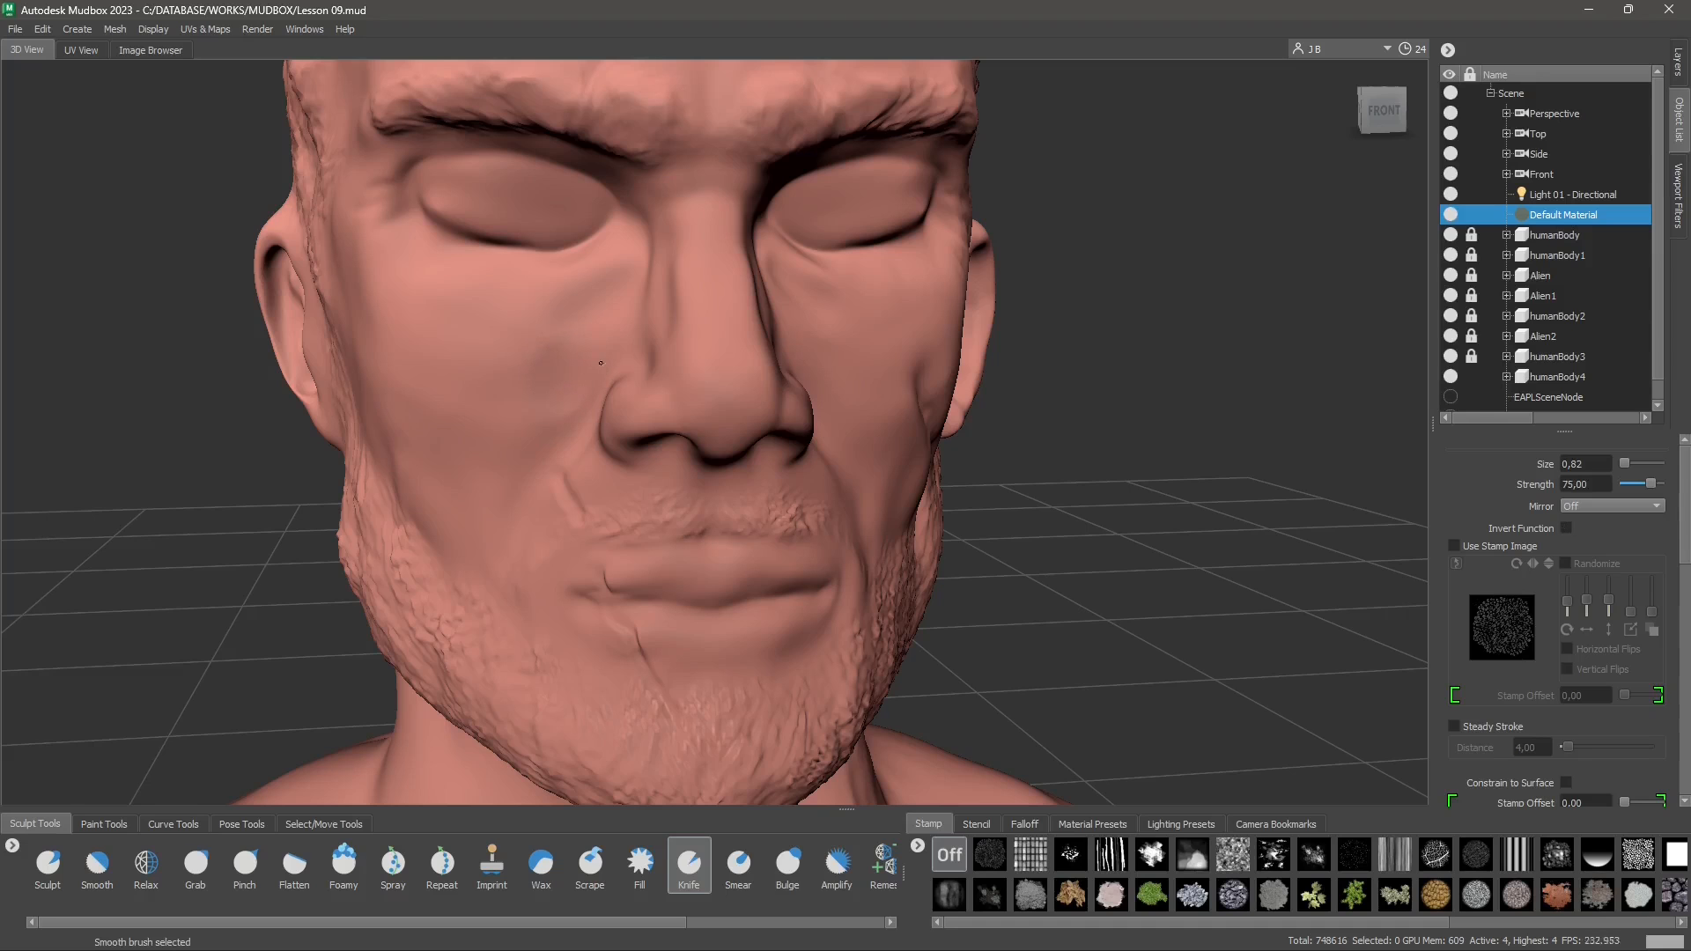
Step: Form a soft fold in the lower cheek just above the beard with the inverted Knife, and smooth it
mouse_move(465, 393)
alt+mouse_down()
mouse_move(417, 411)
mouse_move(584, 377)
mouse_move(533, 278)
alt+mouse_up()
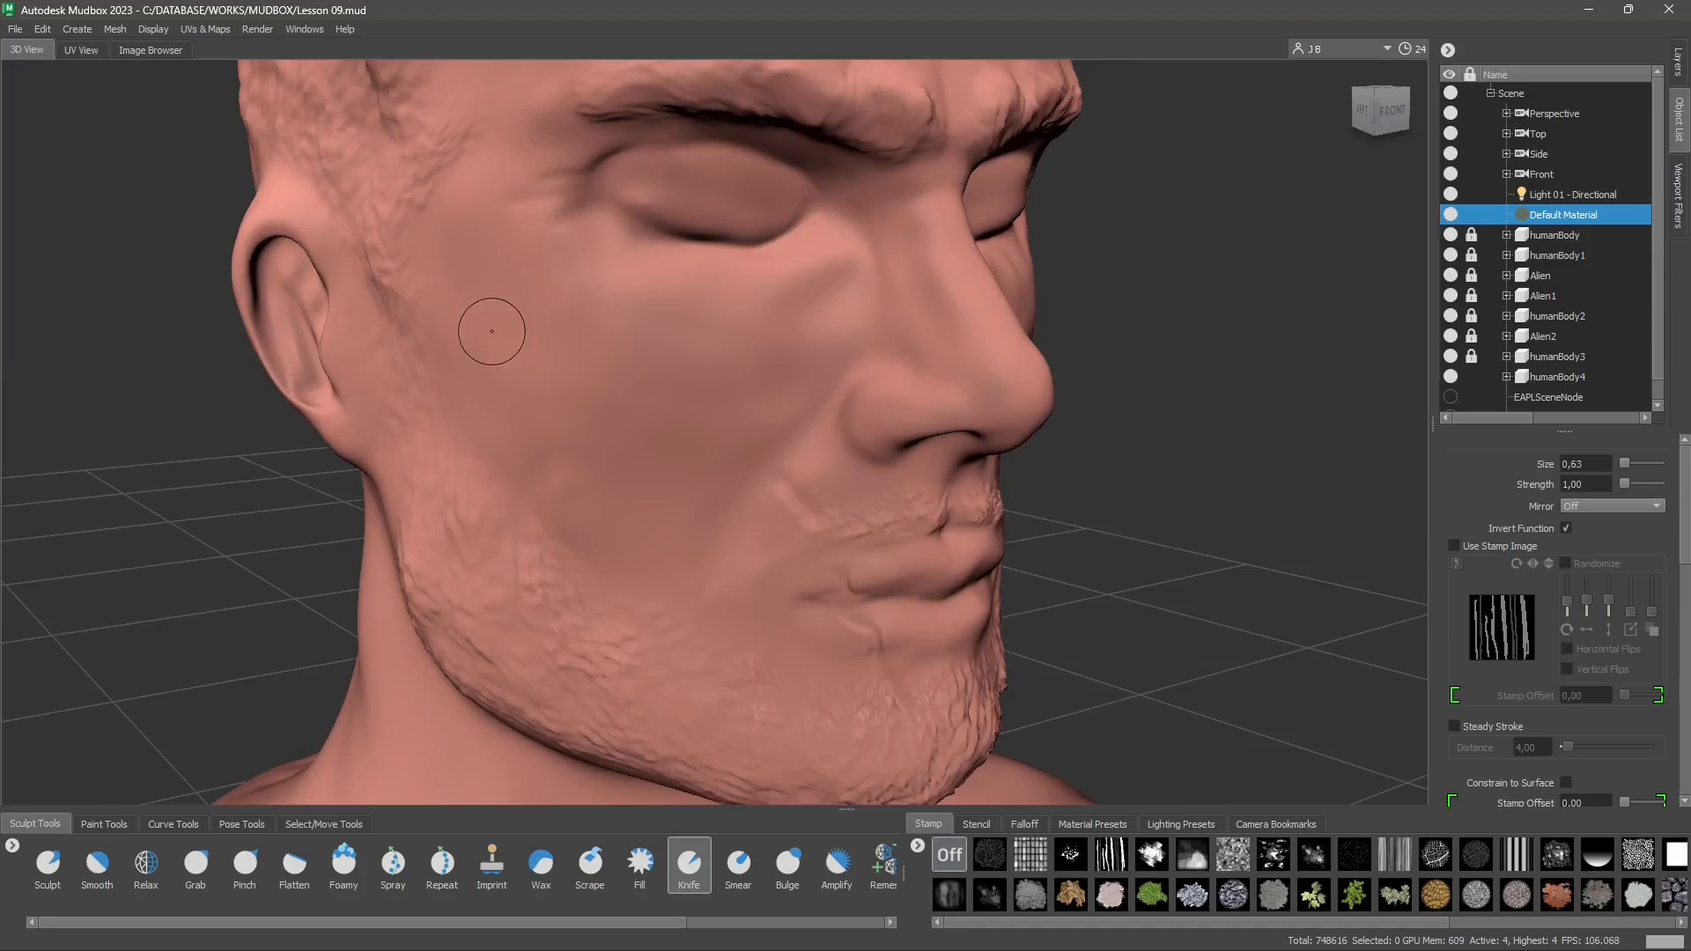
alt+drag(570, 510, 642, 445)
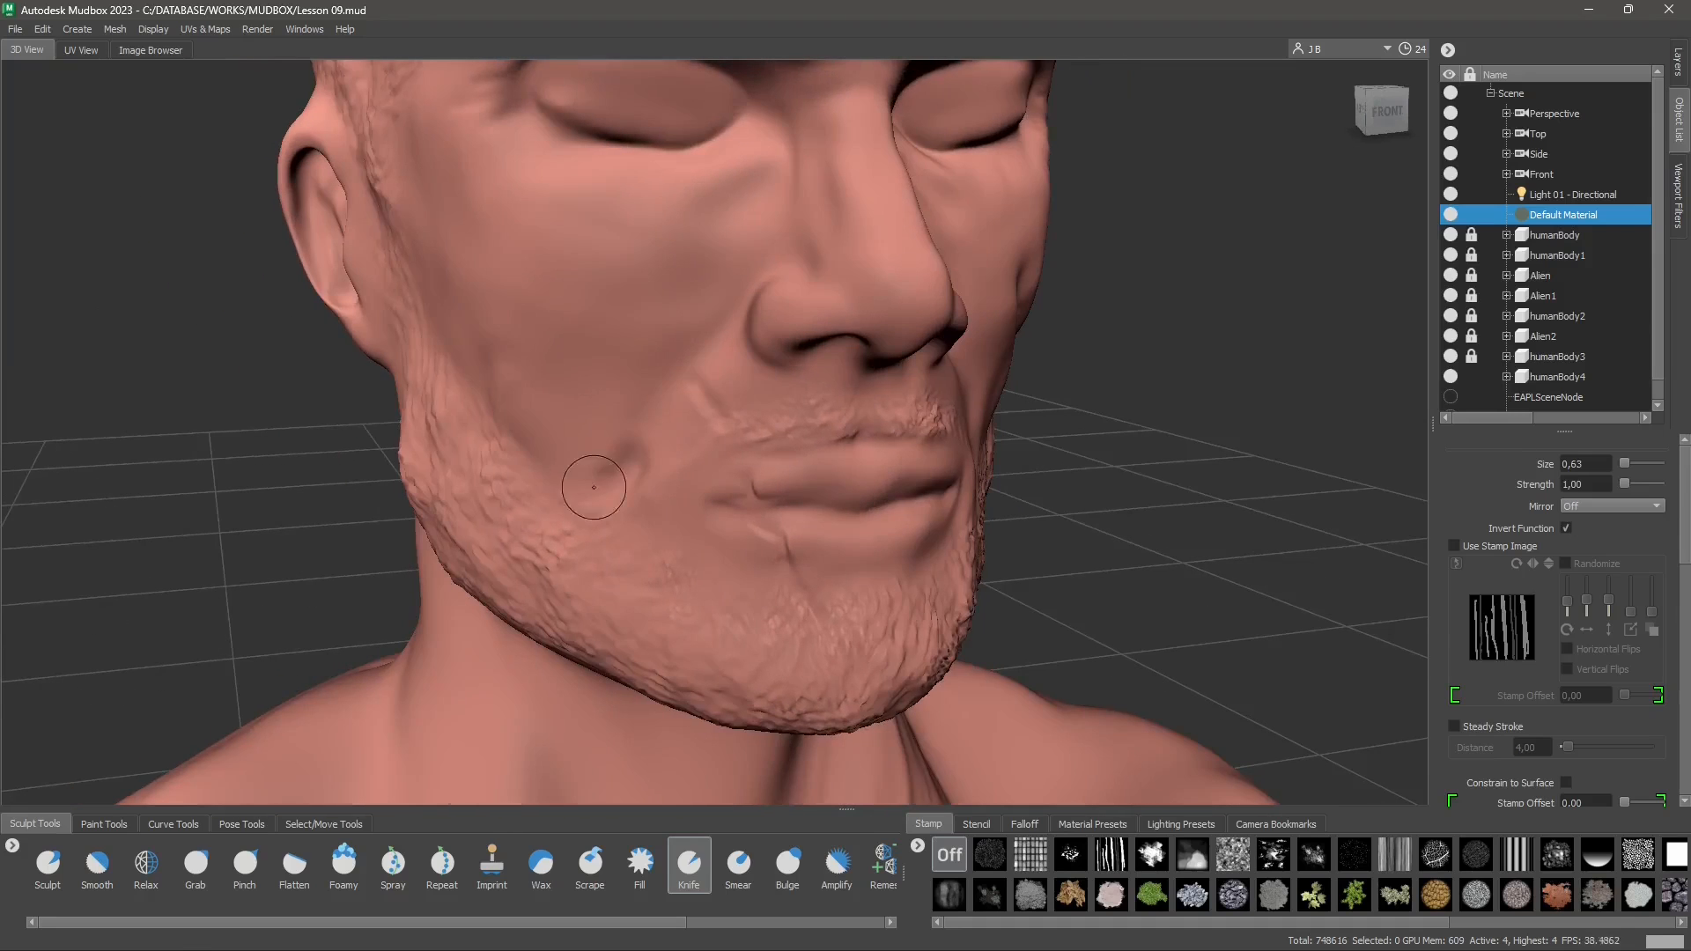
key(shift)
key(shift)
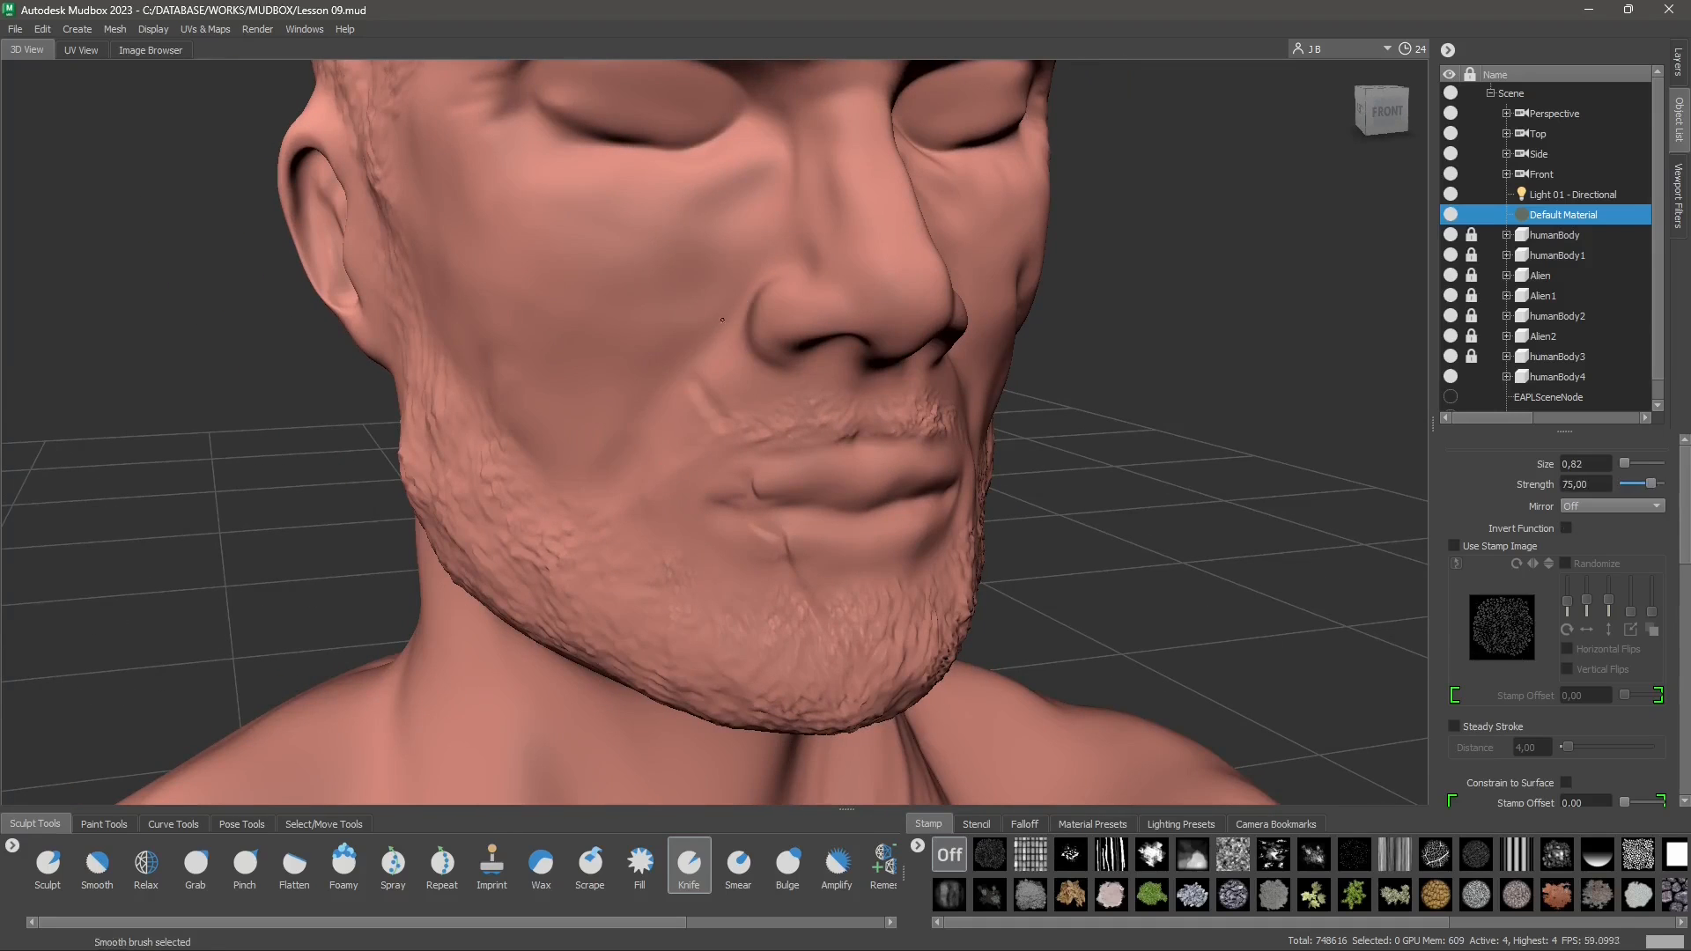
Step: Shape the crease around the nostril wing with the Knife at size 0.27, reduce the strength from 1 to 0.31, and smooth the strokes
mouse_move(793, 304)
alt+mouse_down()
mouse_move(759, 411)
mouse_move(806, 379)
mouse_move(820, 274)
alt+mouse_up()
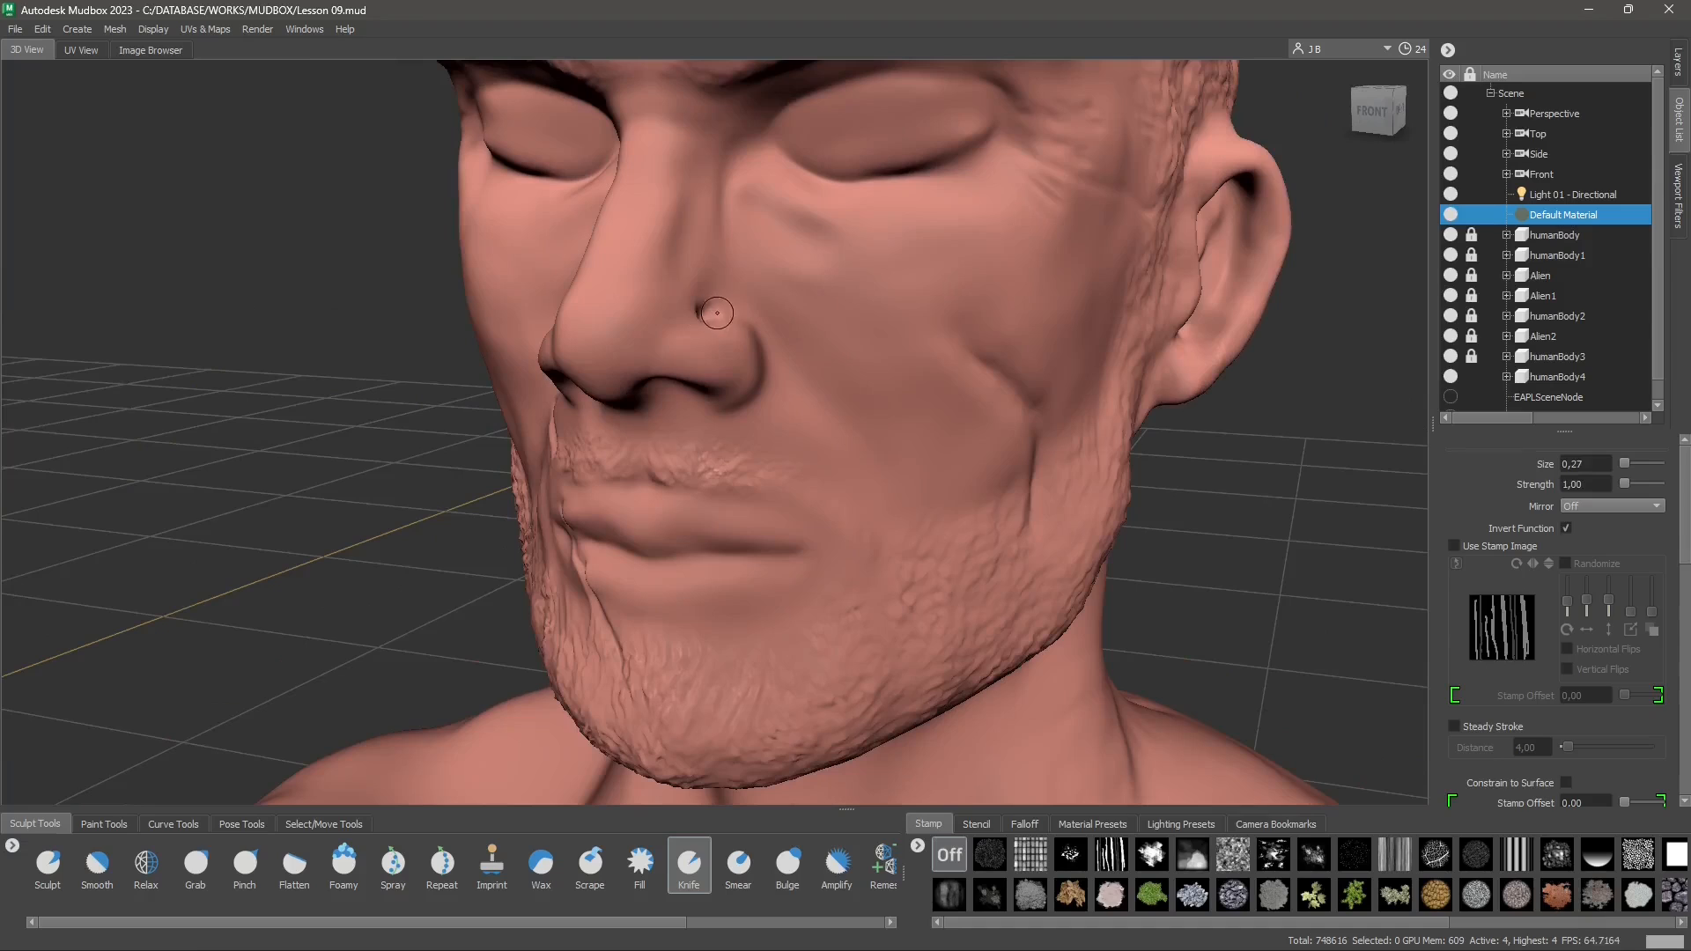
key(shift)
key(shift)
key(shift)
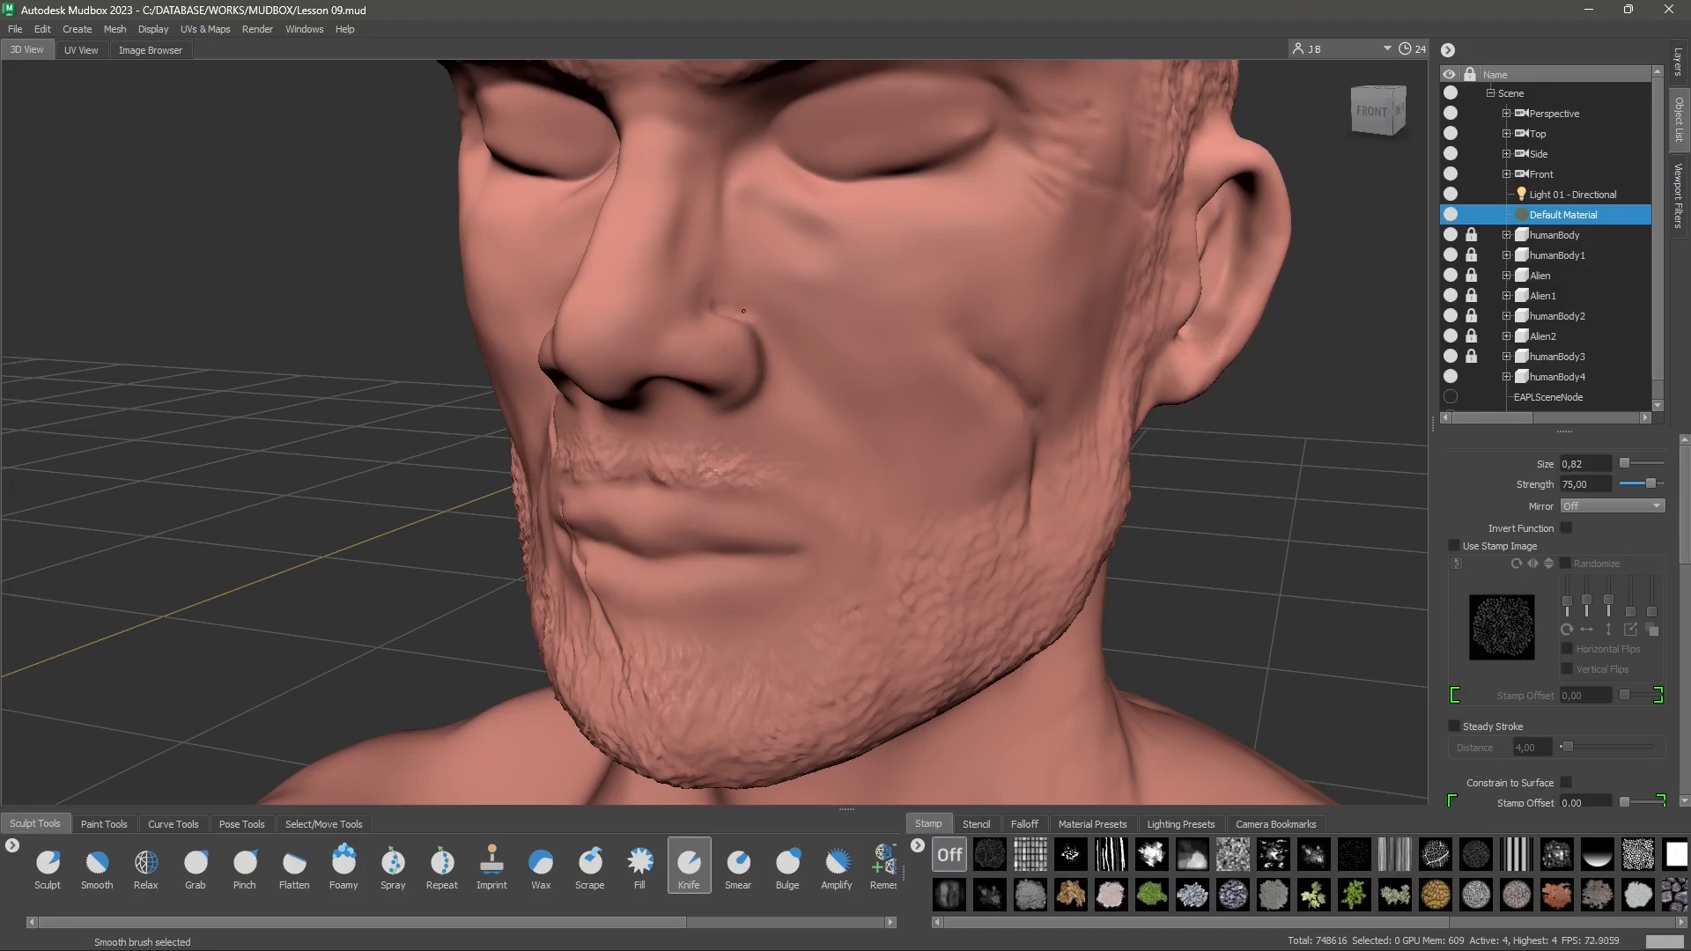
alt+drag(717, 310, 740, 364)
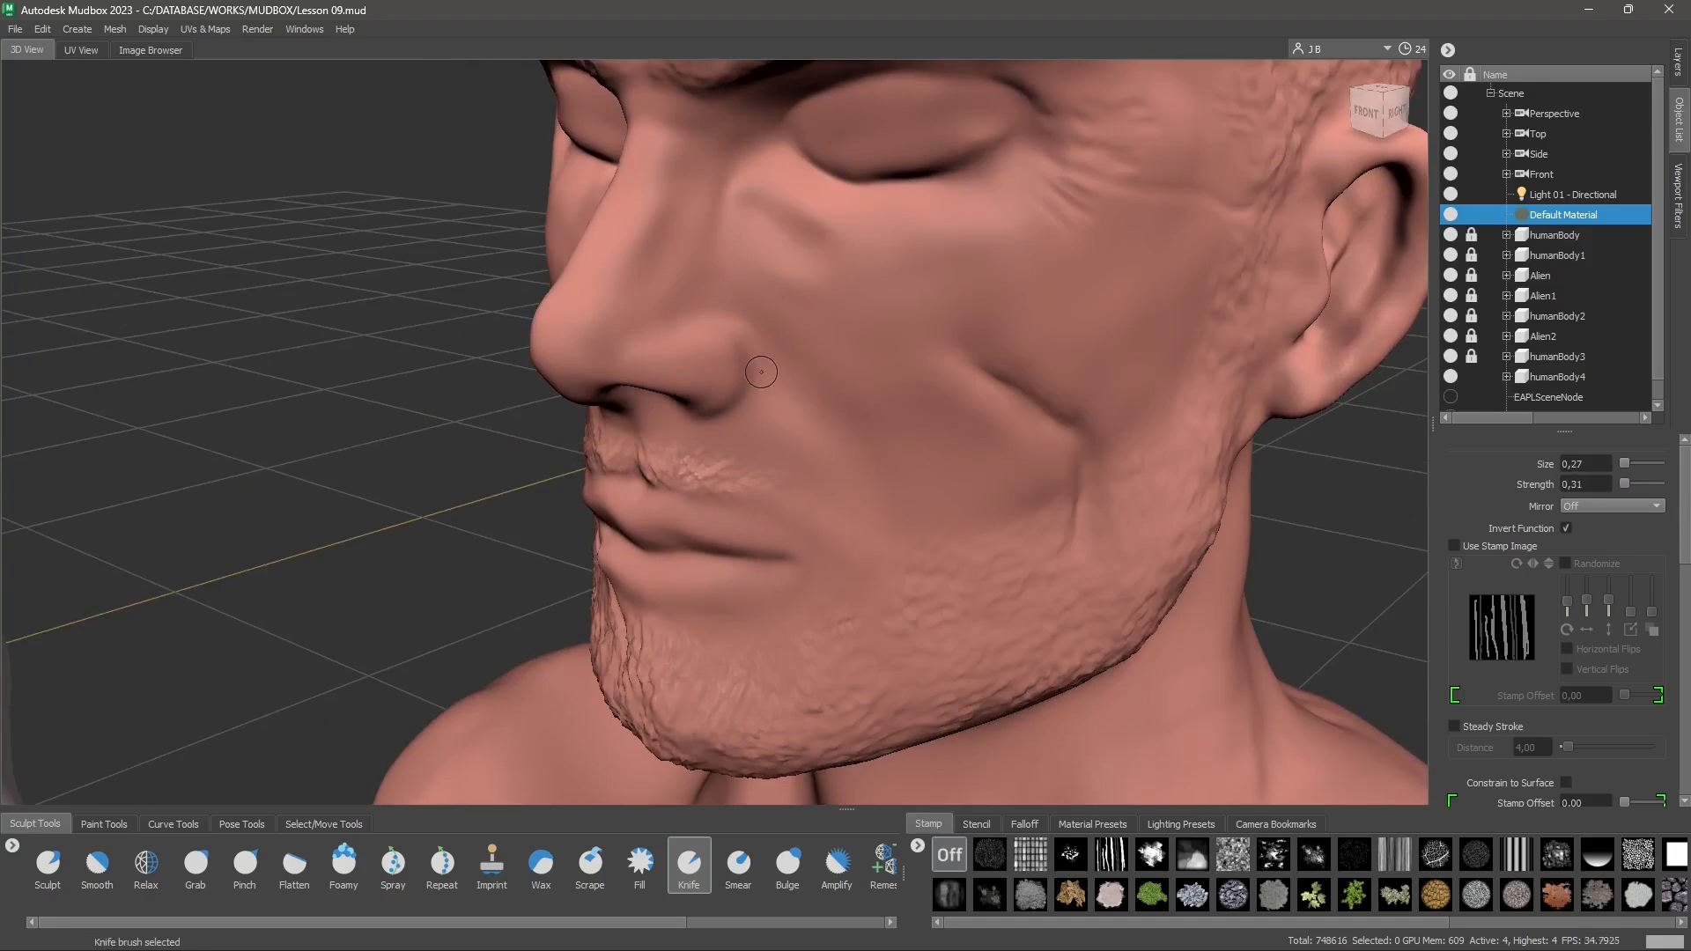
key(shift)
key(shift)
Step: Add fine wrinkles below the outer part of the lower eyelid with the Knife at strength 0.31, and smooth them
alt+drag(764, 231, 861, 203)
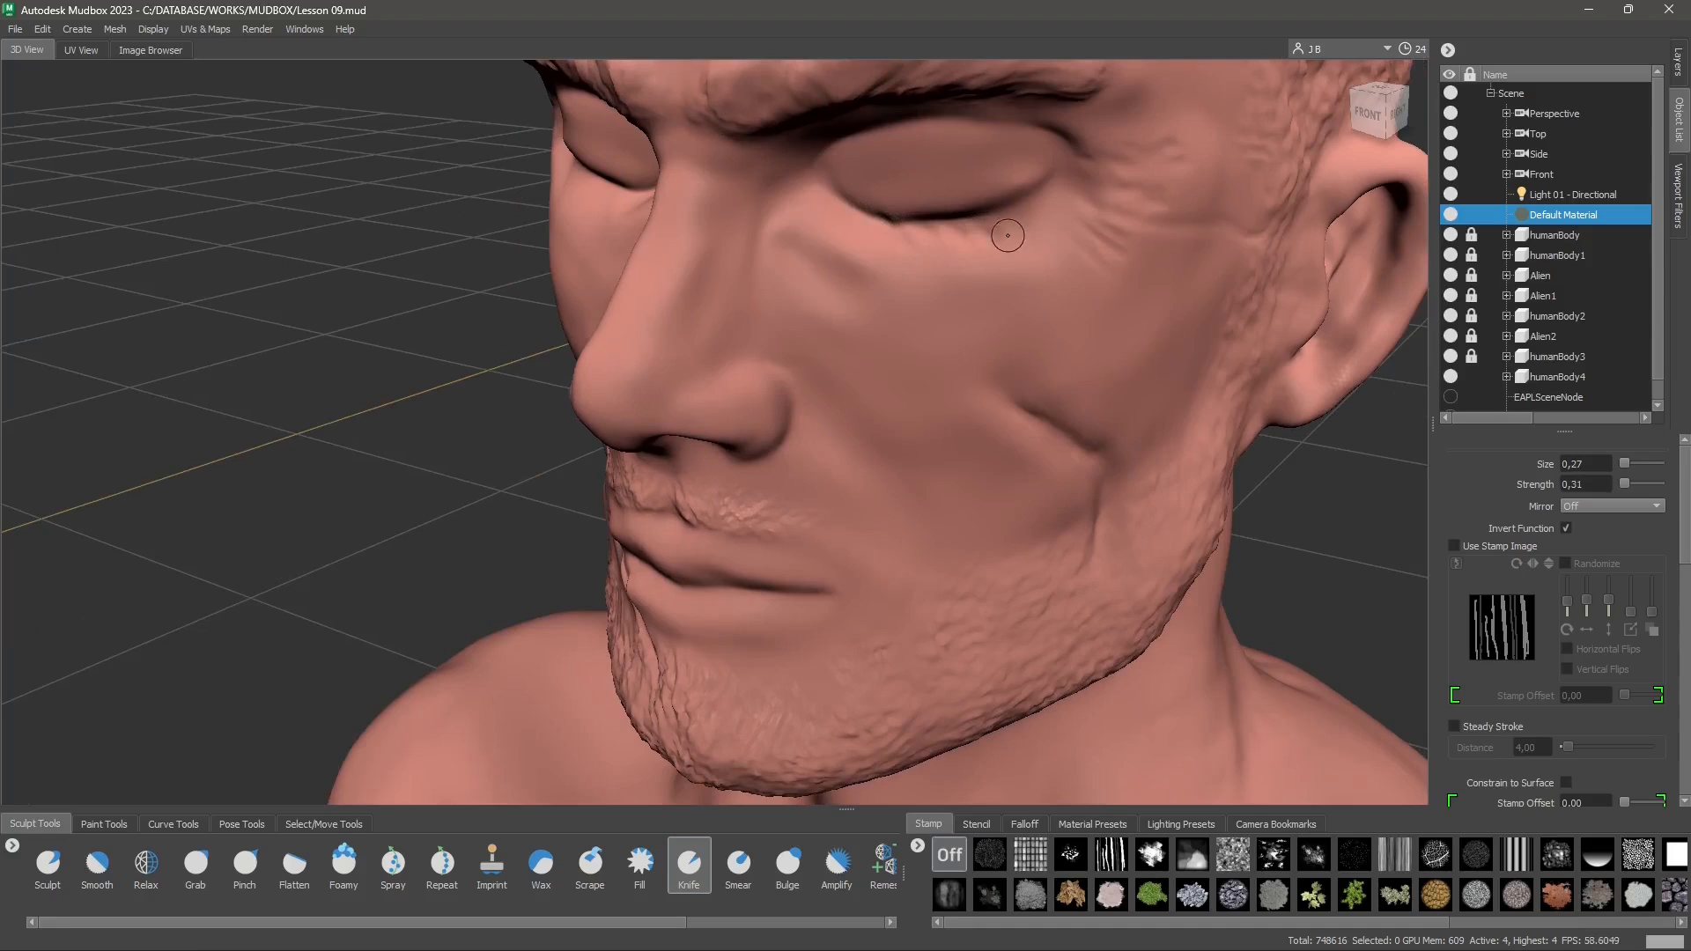
key(shift)
key(shift)
key(shift)
Step: Sculpt crow's-feet wrinkles fanning out from the outer eye corner with the Knife at size 0.27, softening each with Smooth
alt+drag(1099, 160, 1095, 132)
alt+middle_drag(1094, 141, 1057, 265)
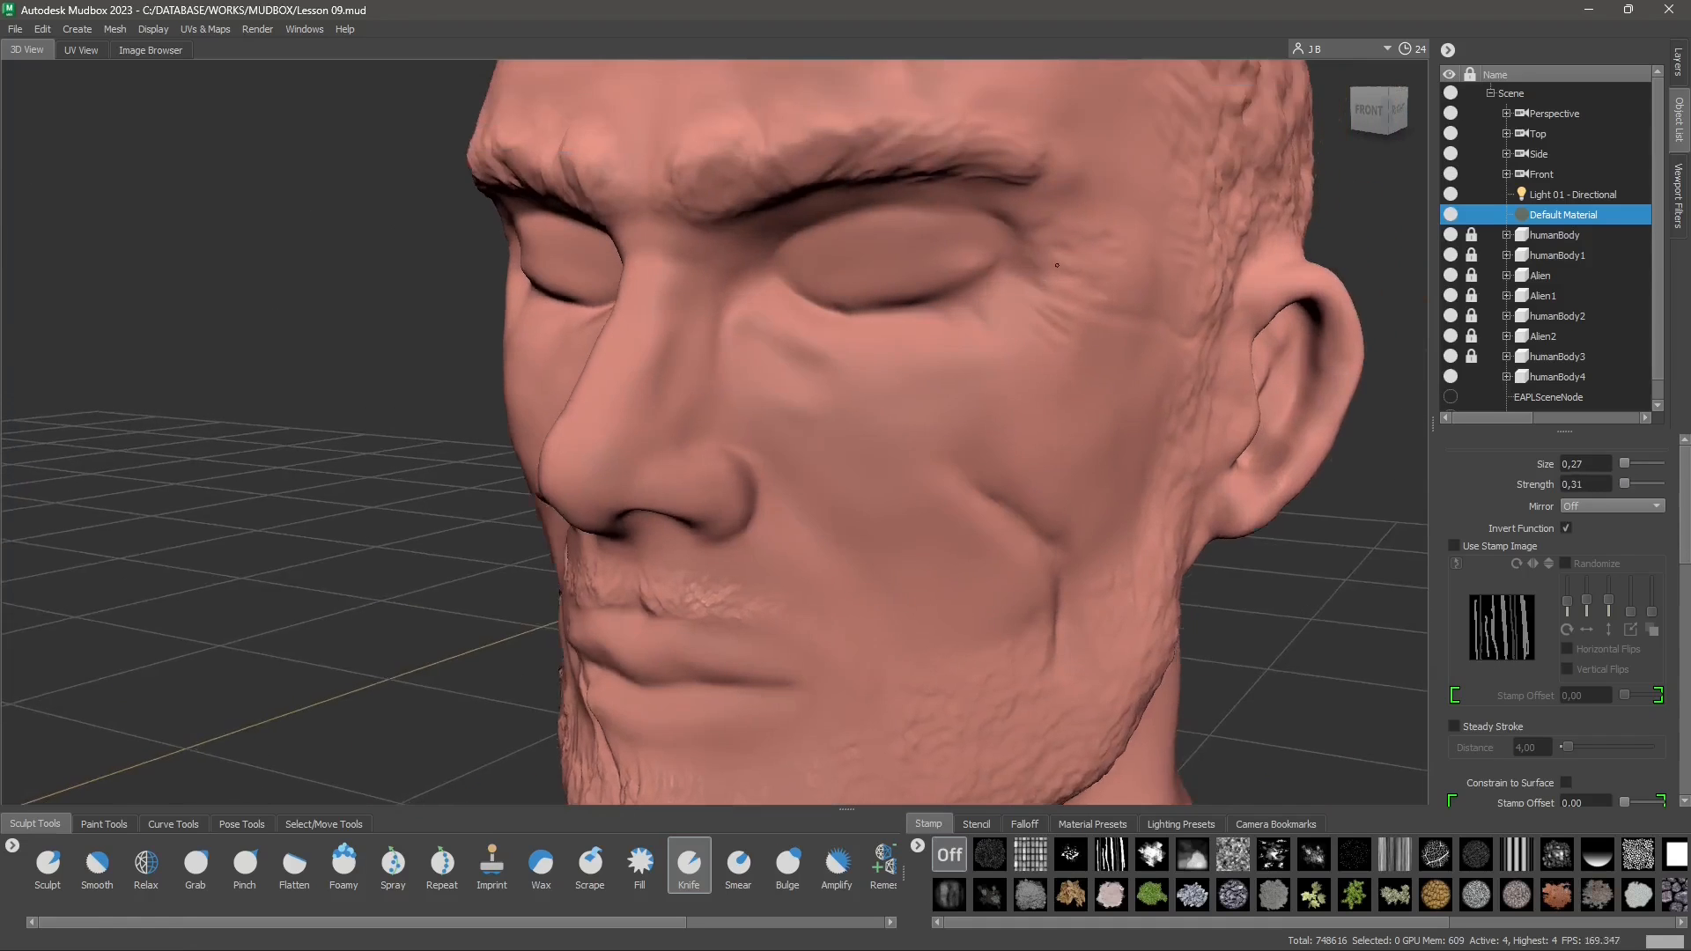
alt+drag(1057, 265, 1040, 255)
key(shift)
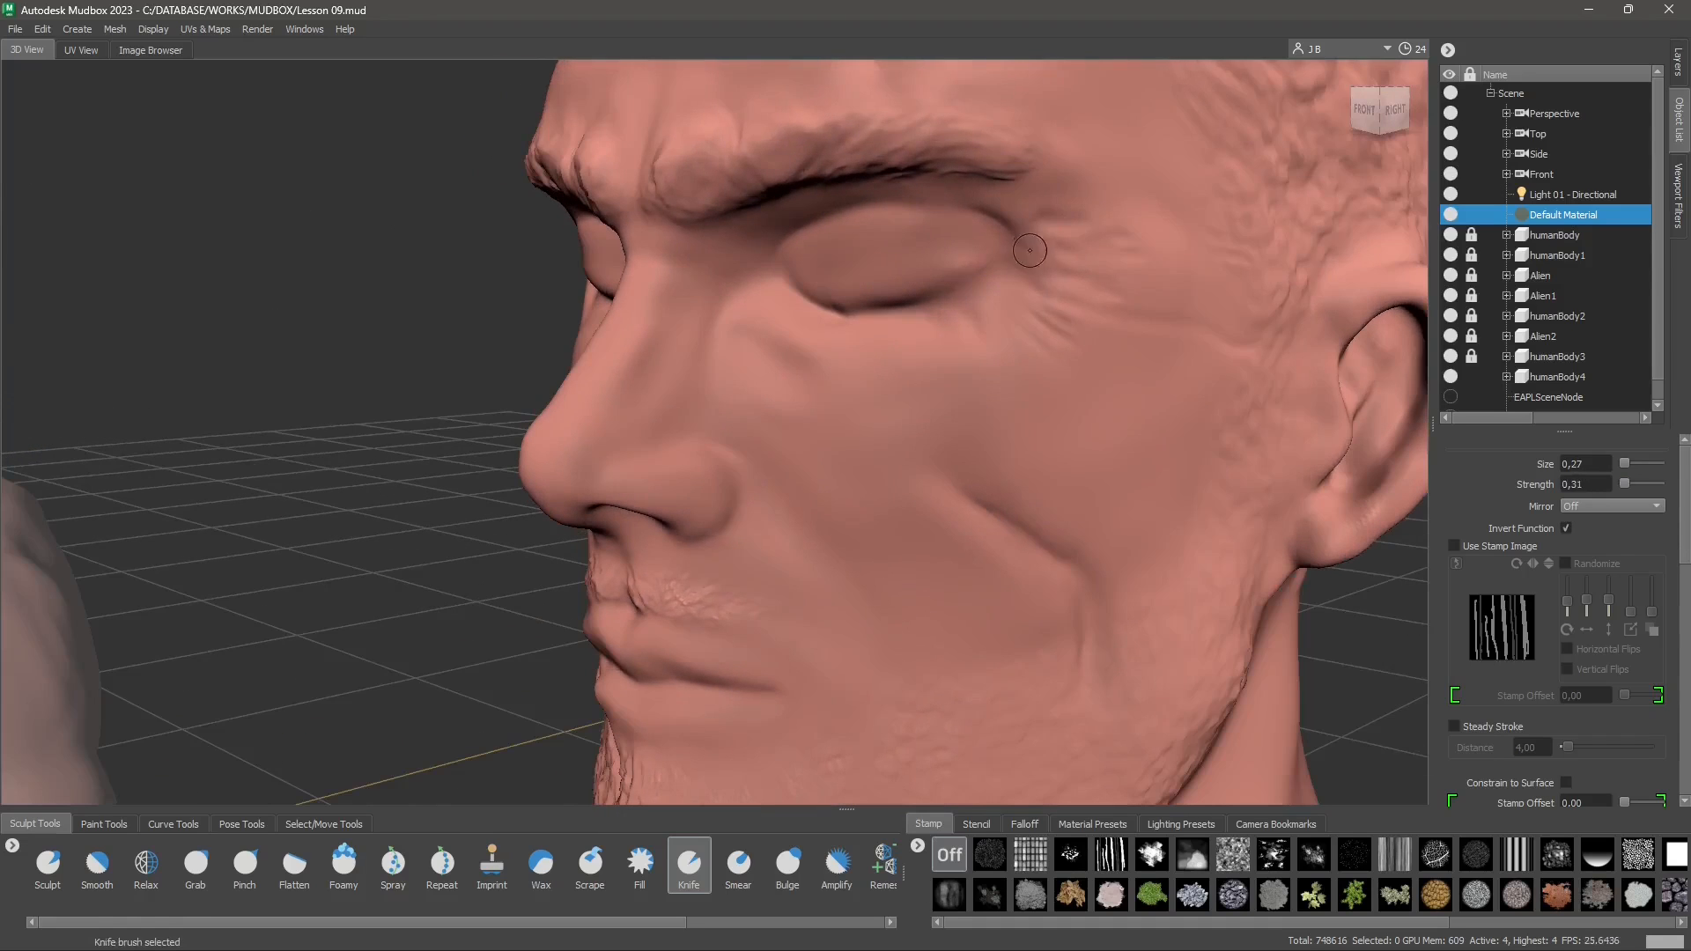
key(shift)
key(shift)
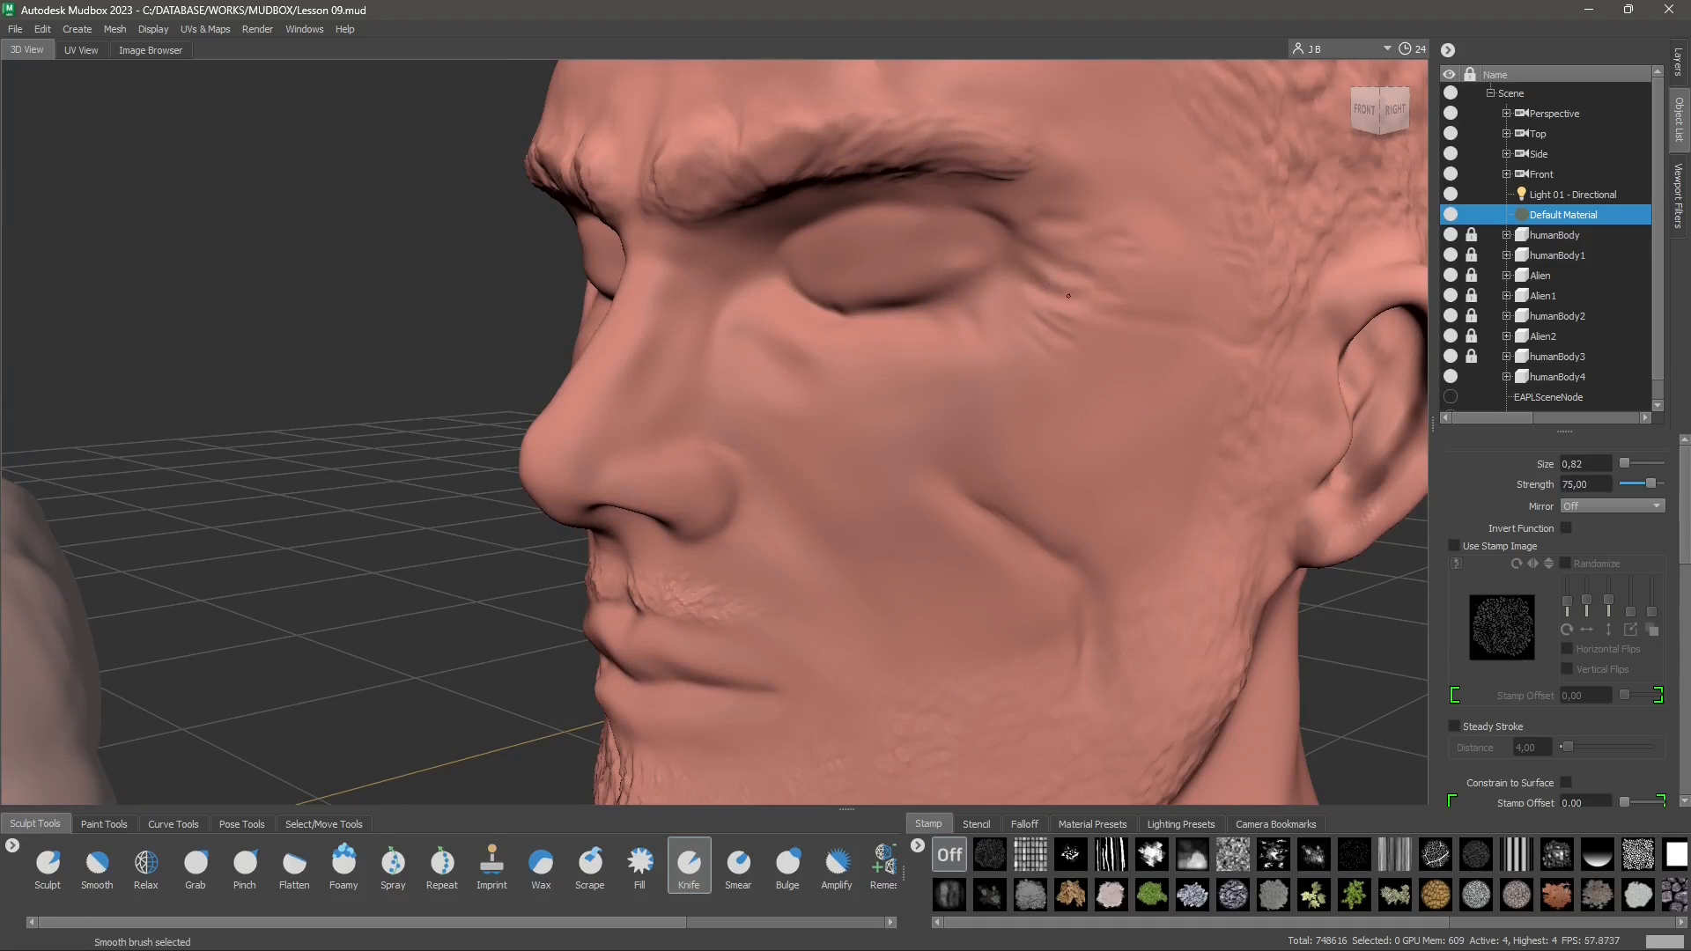
key(shift)
mouse_move(1030, 305)
mouse_down()
mouse_move(1057, 324)
mouse_move(1019, 316)
mouse_up()
key(shift)
key(shift)
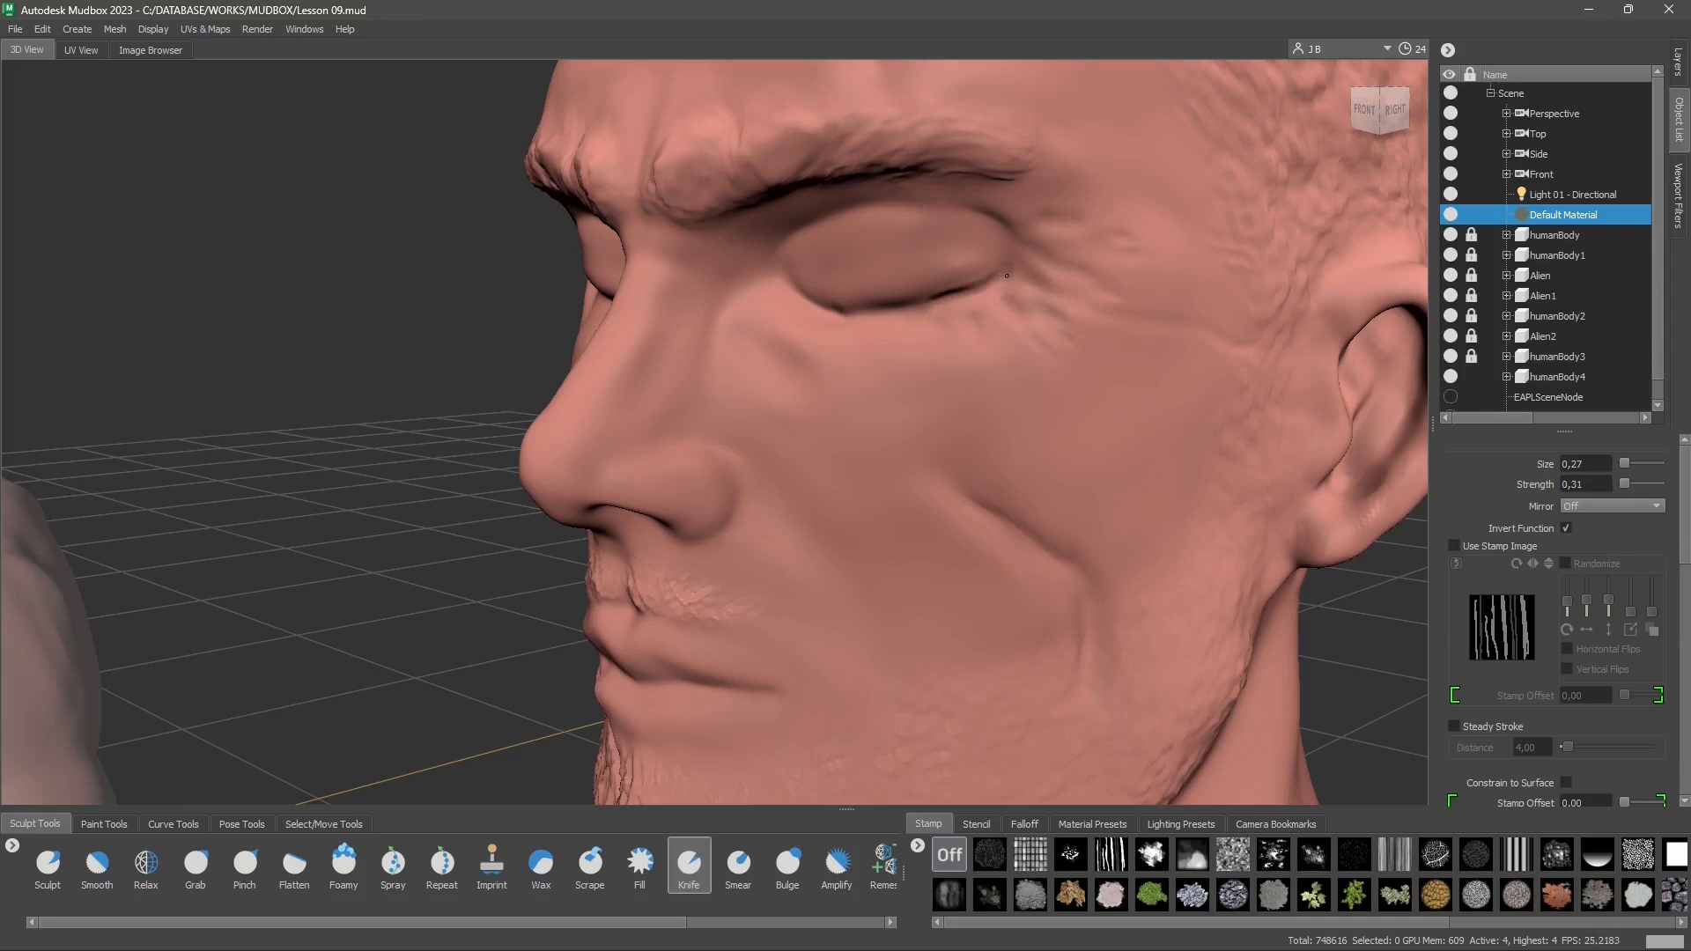
Step: Define the edge of the lower eyelid with the Knife and add fine wrinkles around the opposite eye
mouse_move(1012, 272)
mouse_down()
mouse_move(881, 307)
mouse_move(991, 288)
mouse_up()
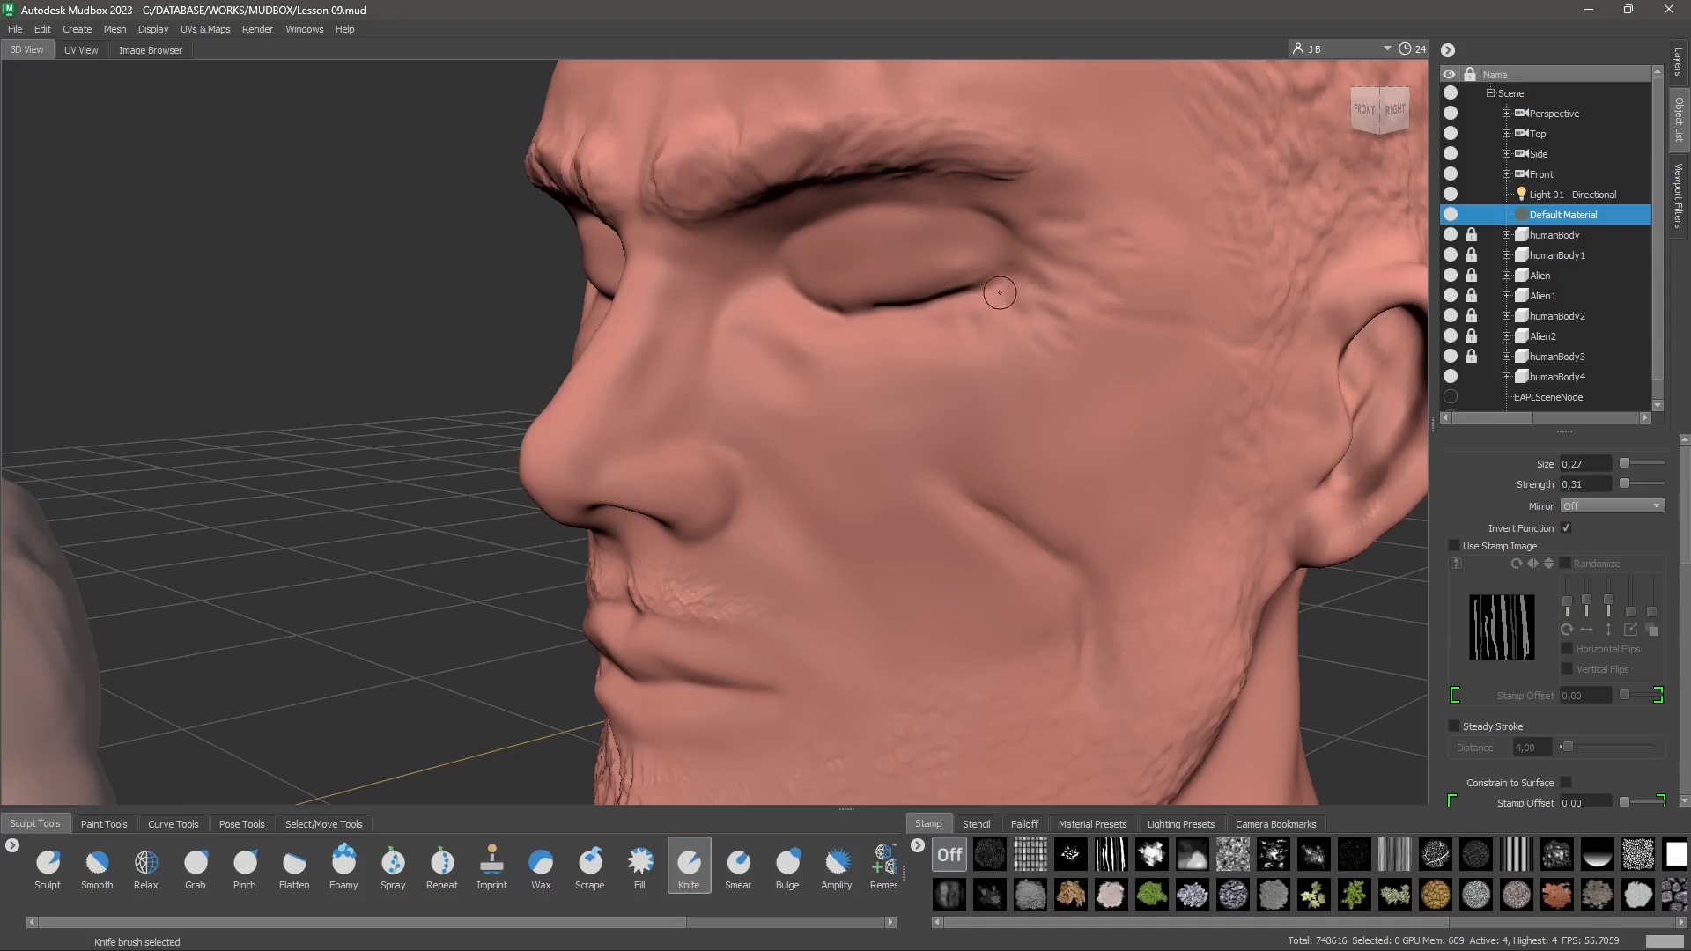
mouse_move(914, 340)
alt+mouse_down()
mouse_move(940, 382)
mouse_move(991, 350)
alt+mouse_up()
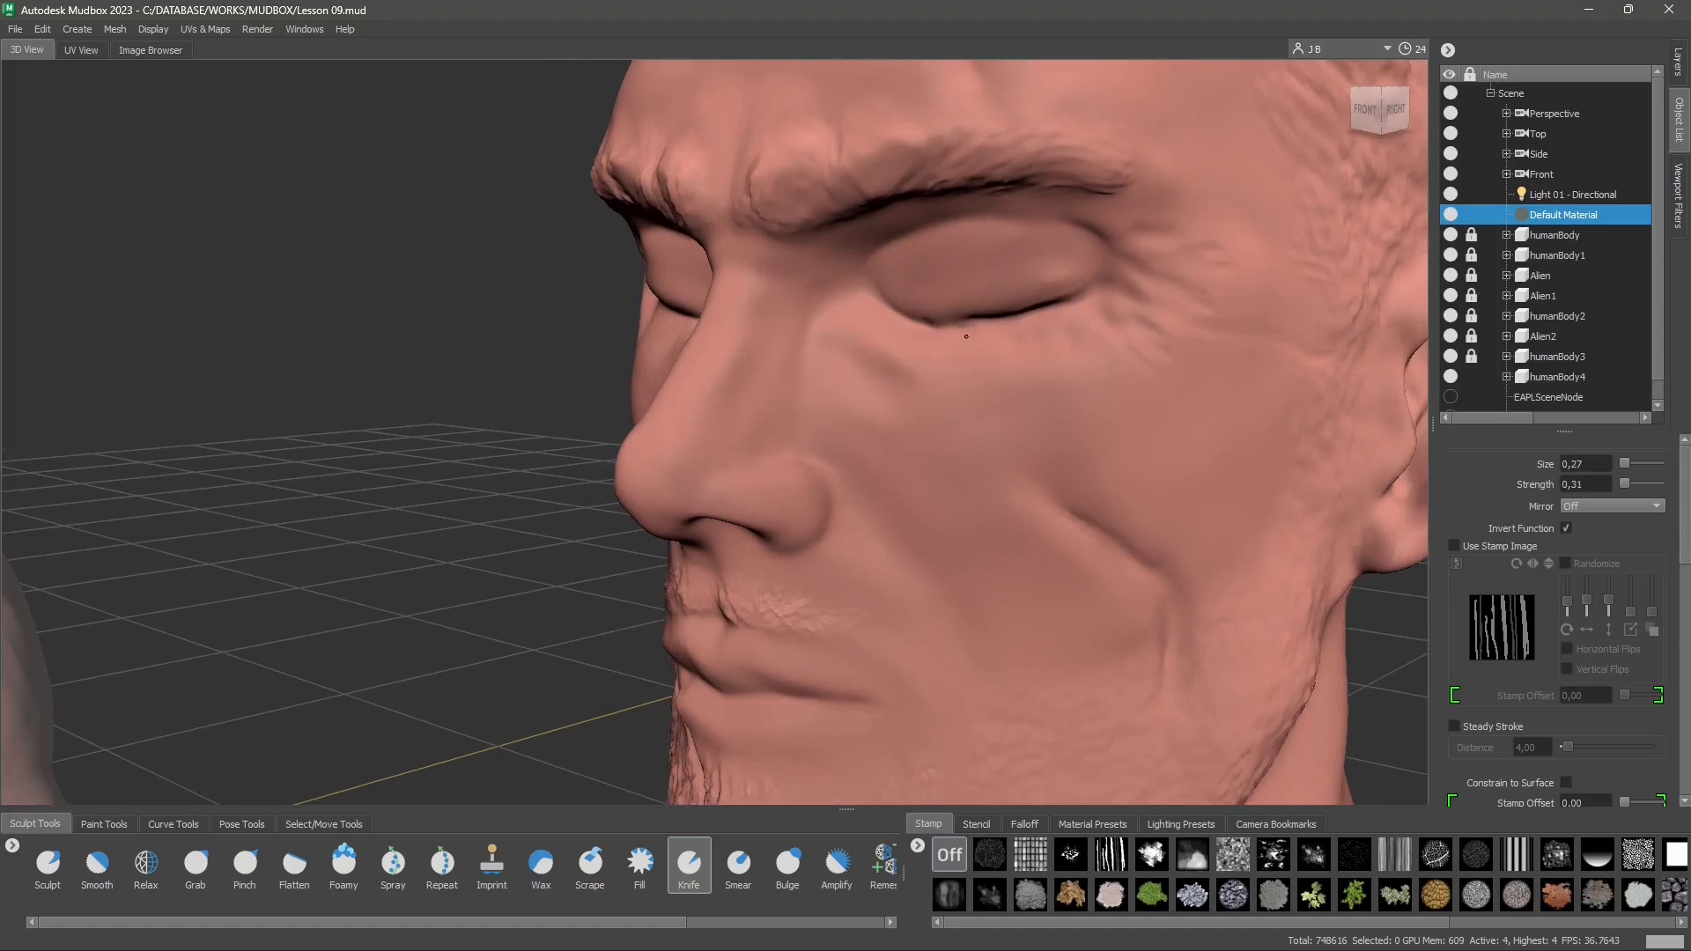
alt+drag(896, 374, 1114, 332)
mouse_move(1050, 393)
alt+mouse_down()
mouse_move(835, 373)
mouse_move(865, 303)
mouse_move(676, 287)
mouse_move(665, 272)
alt+mouse_up()
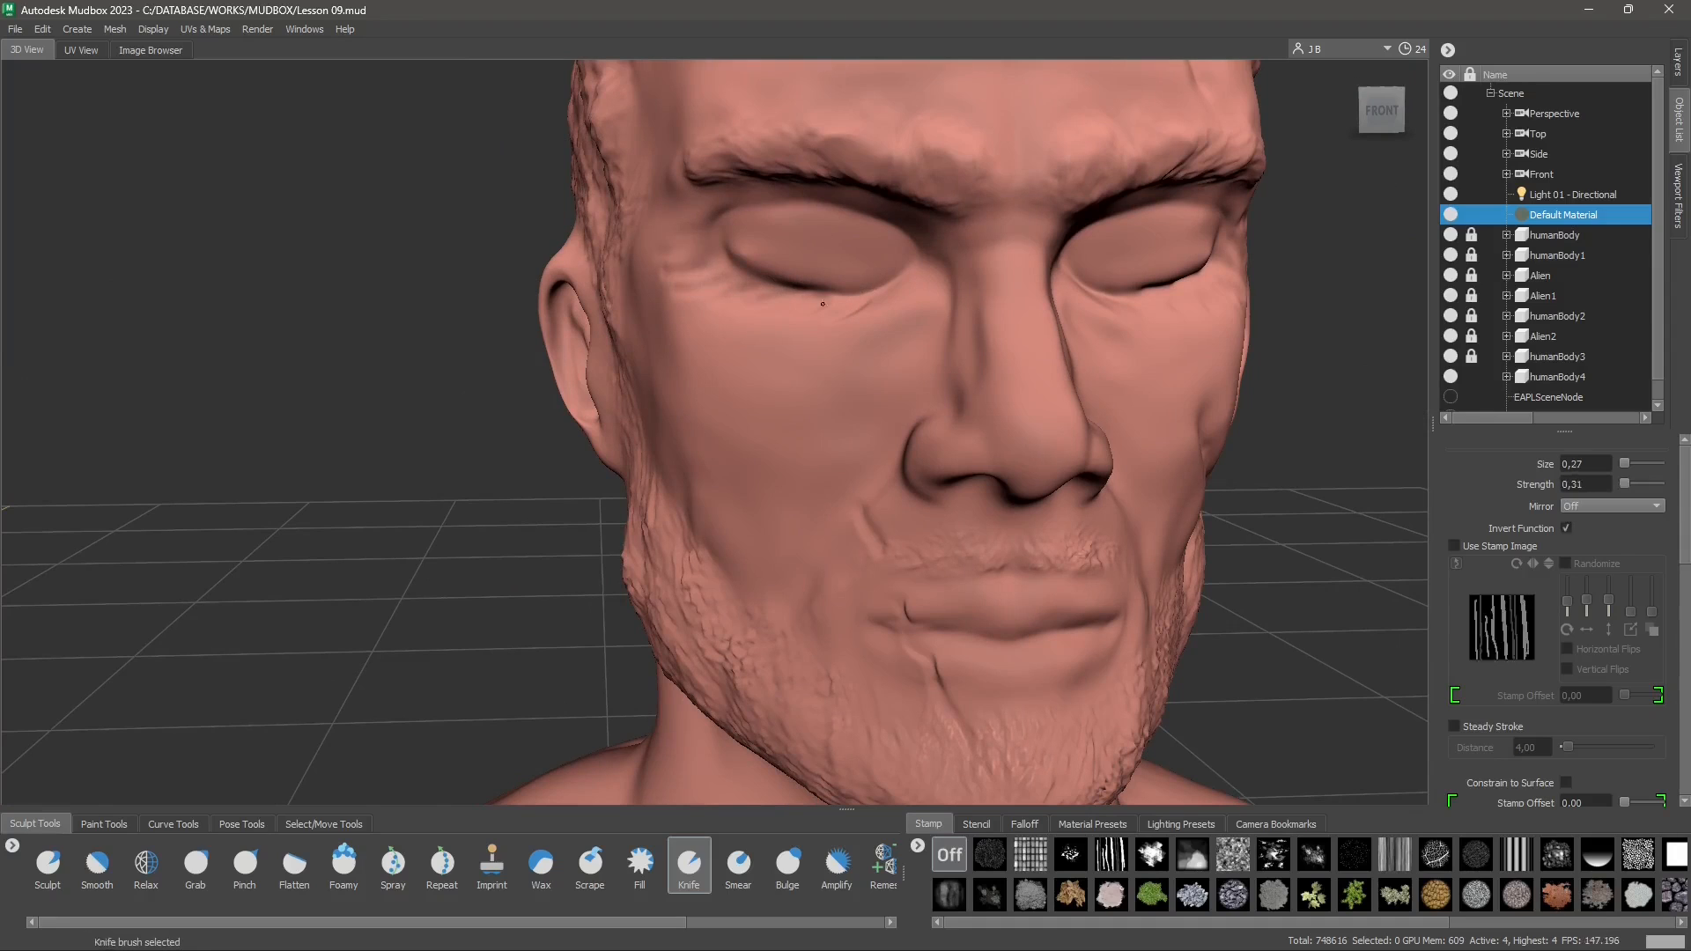
alt+drag(874, 395, 940, 391)
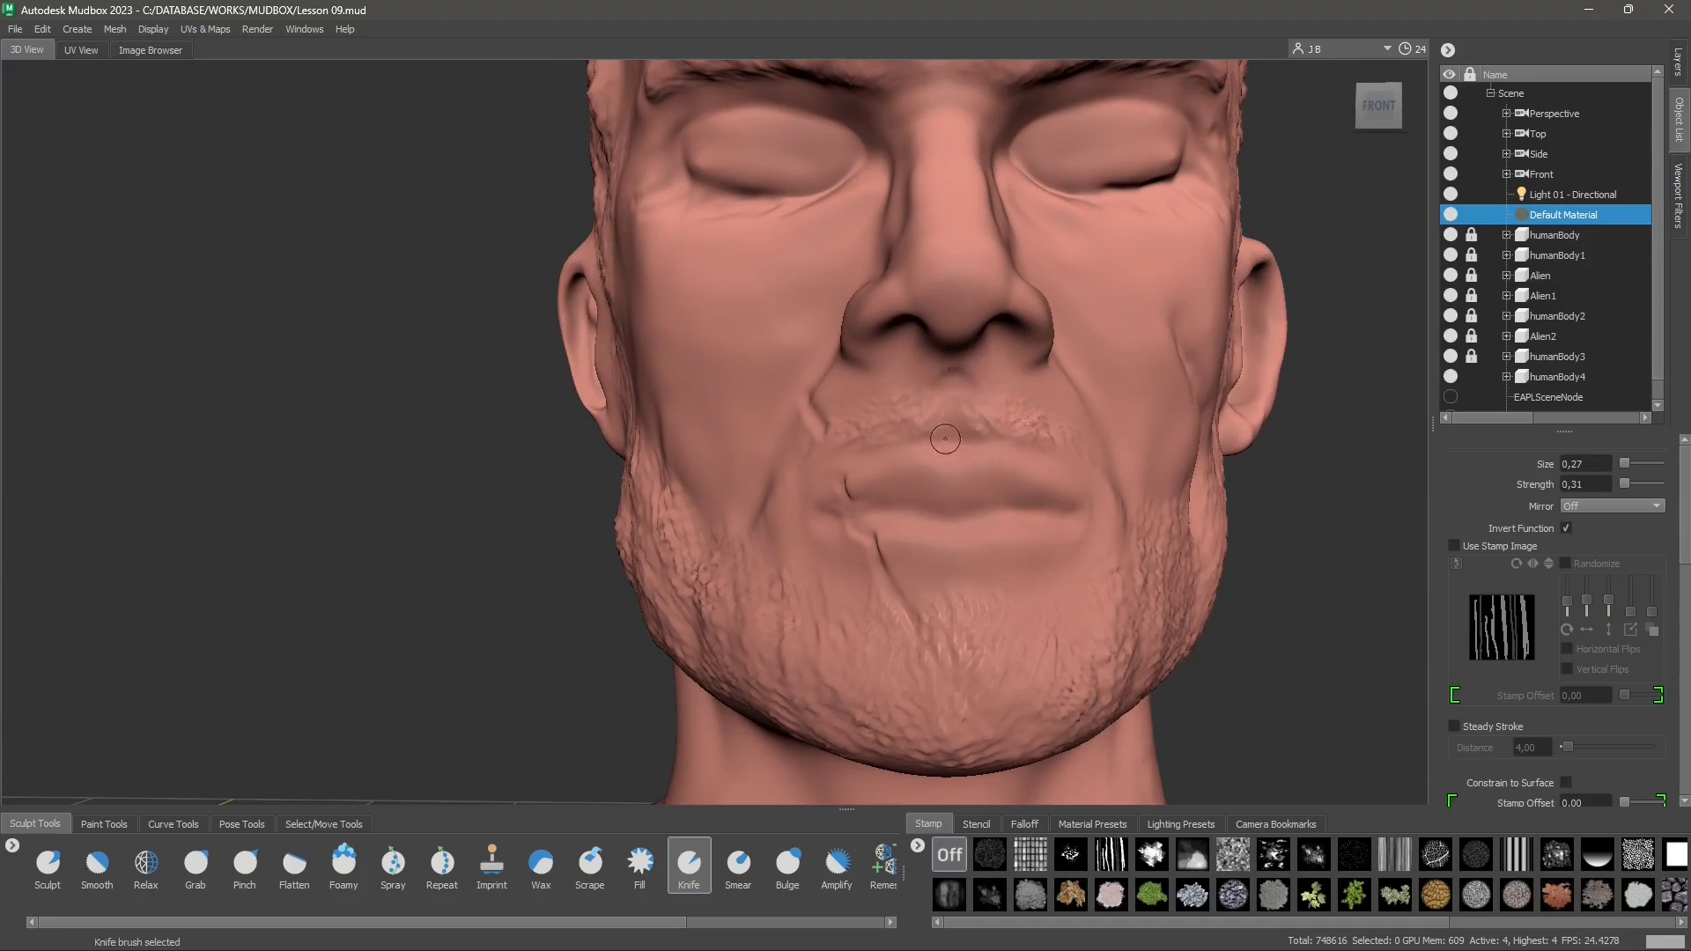
Step: Refine the philtrum between the nose and upper lip with the Knife, smooth it, and work along the mouth line
mouse_move(962, 377)
alt+mouse_down()
mouse_move(1006, 388)
mouse_move(929, 400)
alt+mouse_up()
key(shift)
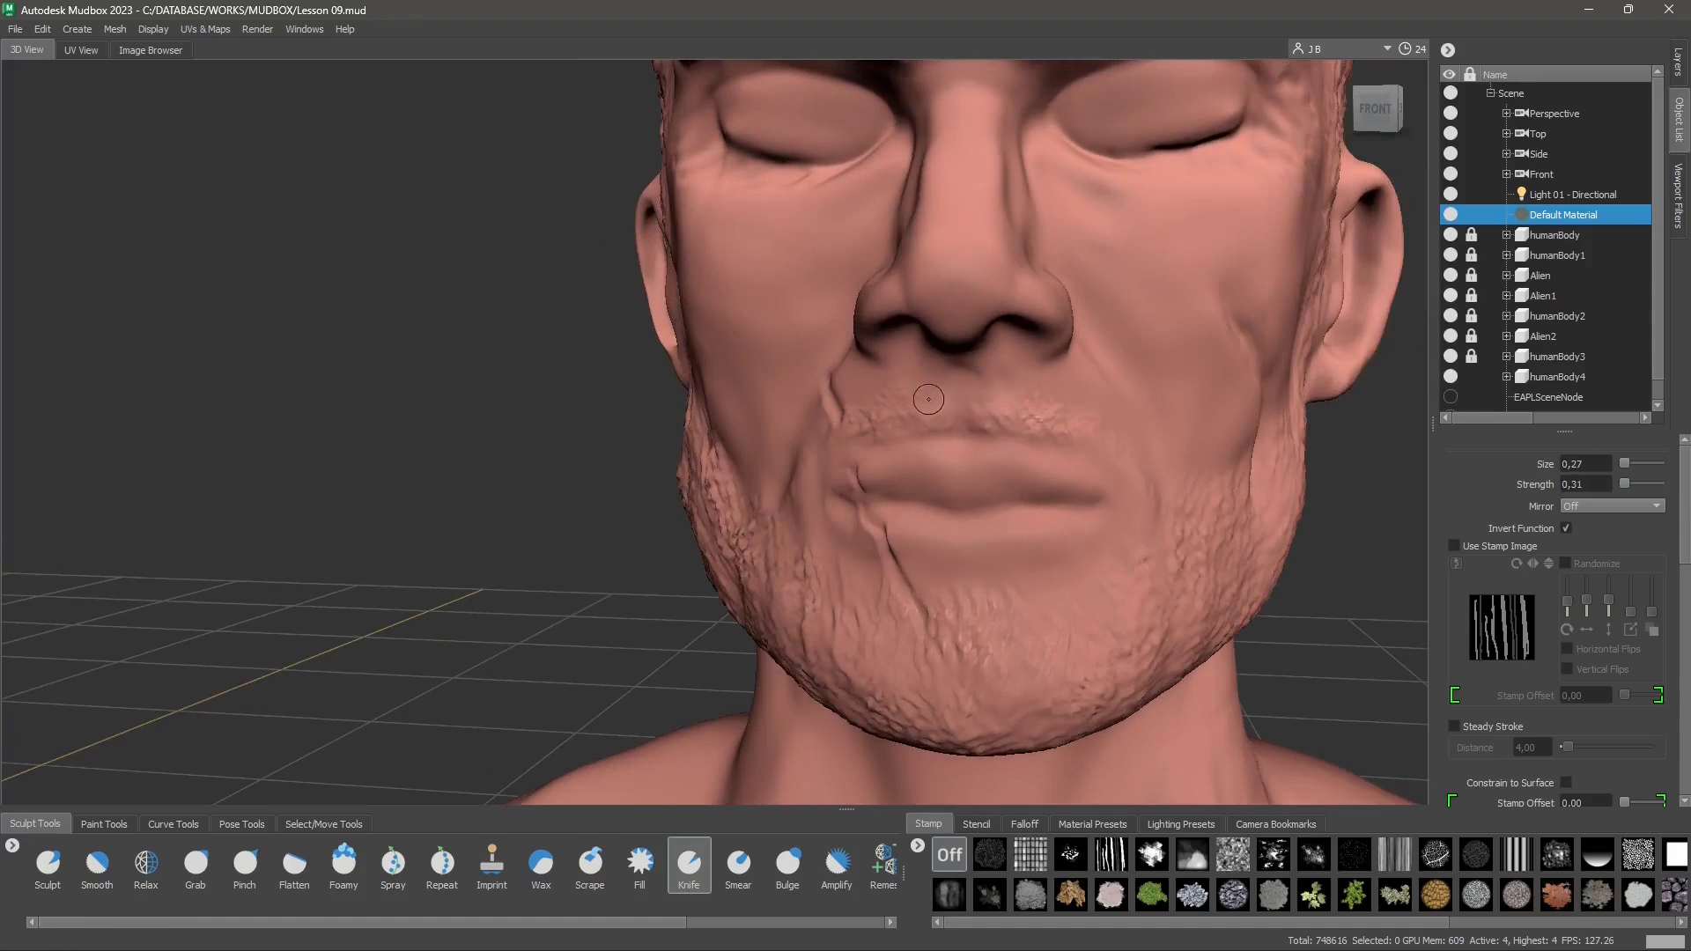
mouse_move(932, 391)
shift+mouse_down()
mouse_move(917, 374)
mouse_move(914, 389)
shift+mouse_up()
alt+drag(944, 473, 943, 463)
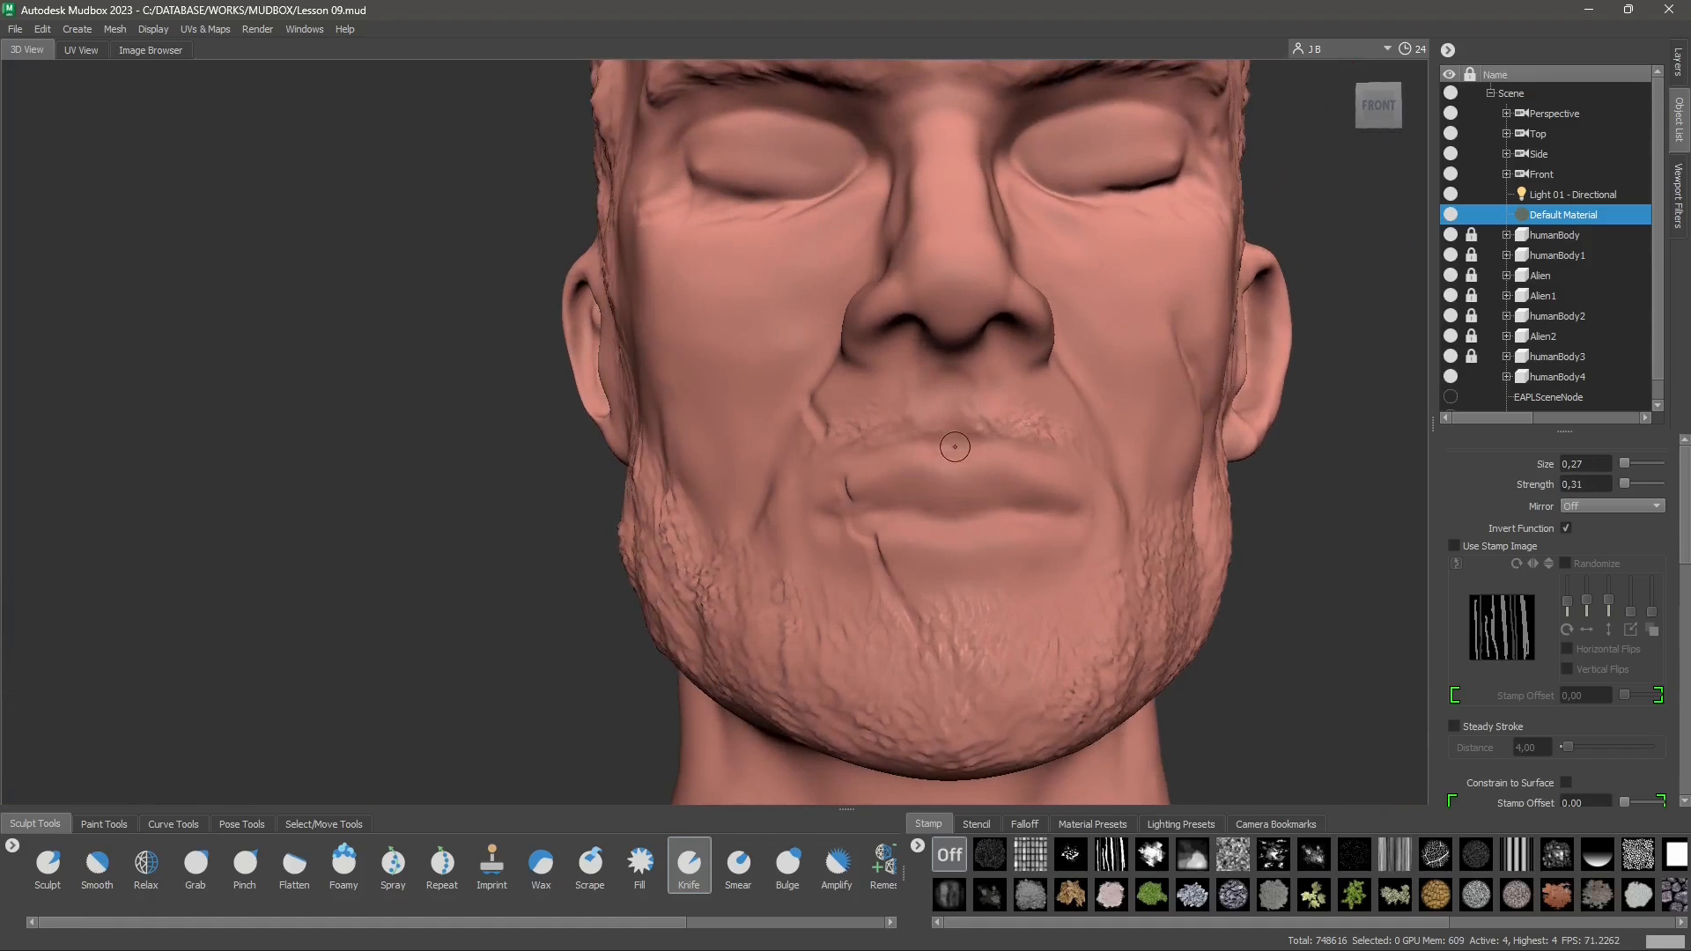
key(shift)
mouse_move(937, 508)
mouse_down()
mouse_move(876, 510)
mouse_move(1000, 508)
mouse_up()
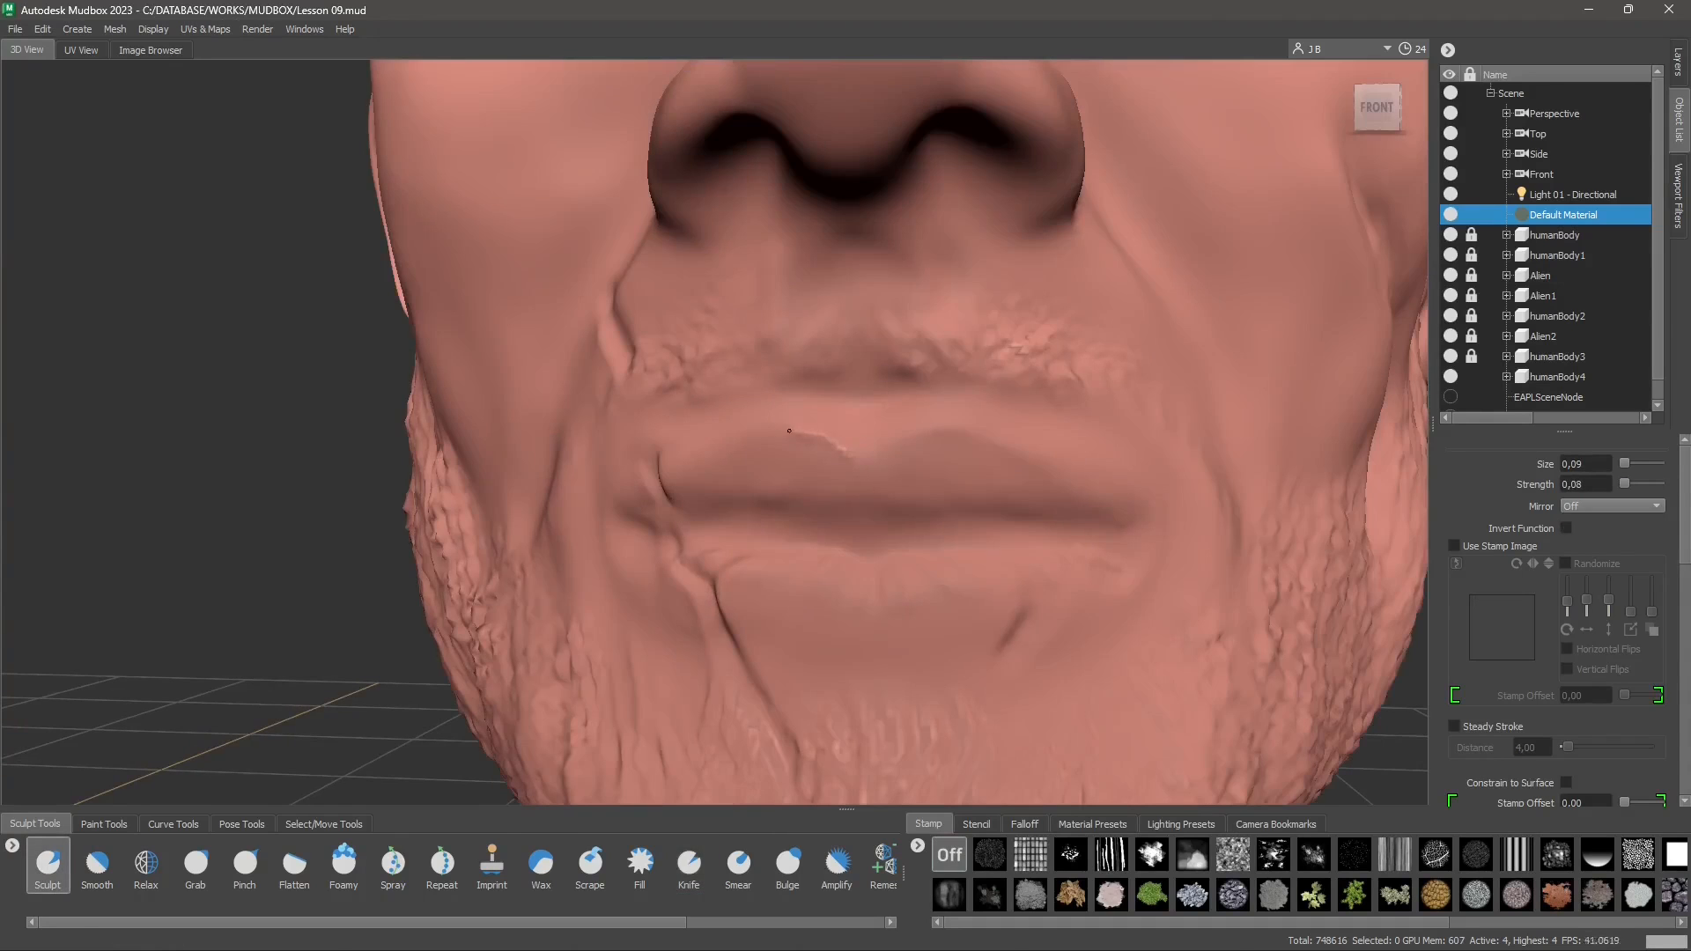
Step: Outline the upper lip's edge with the Sculpt brush at size 0.09 and strength 0.08, and smooth the contour
mouse_move(789, 431)
mouse_down()
mouse_move(769, 428)
mouse_move(851, 452)
mouse_up()
mouse_move(690, 477)
mouse_down()
mouse_move(727, 463)
mouse_move(701, 469)
mouse_up()
mouse_move(794, 437)
shift+mouse_down()
mouse_move(858, 451)
mouse_move(1004, 439)
mouse_move(986, 447)
mouse_move(1101, 505)
shift+mouse_up()
Step: Outline the lower lip's edge with the Sculpt brush at size 0.09 and strength 0.08, and smooth it at strength 35
drag(841, 616, 786, 608)
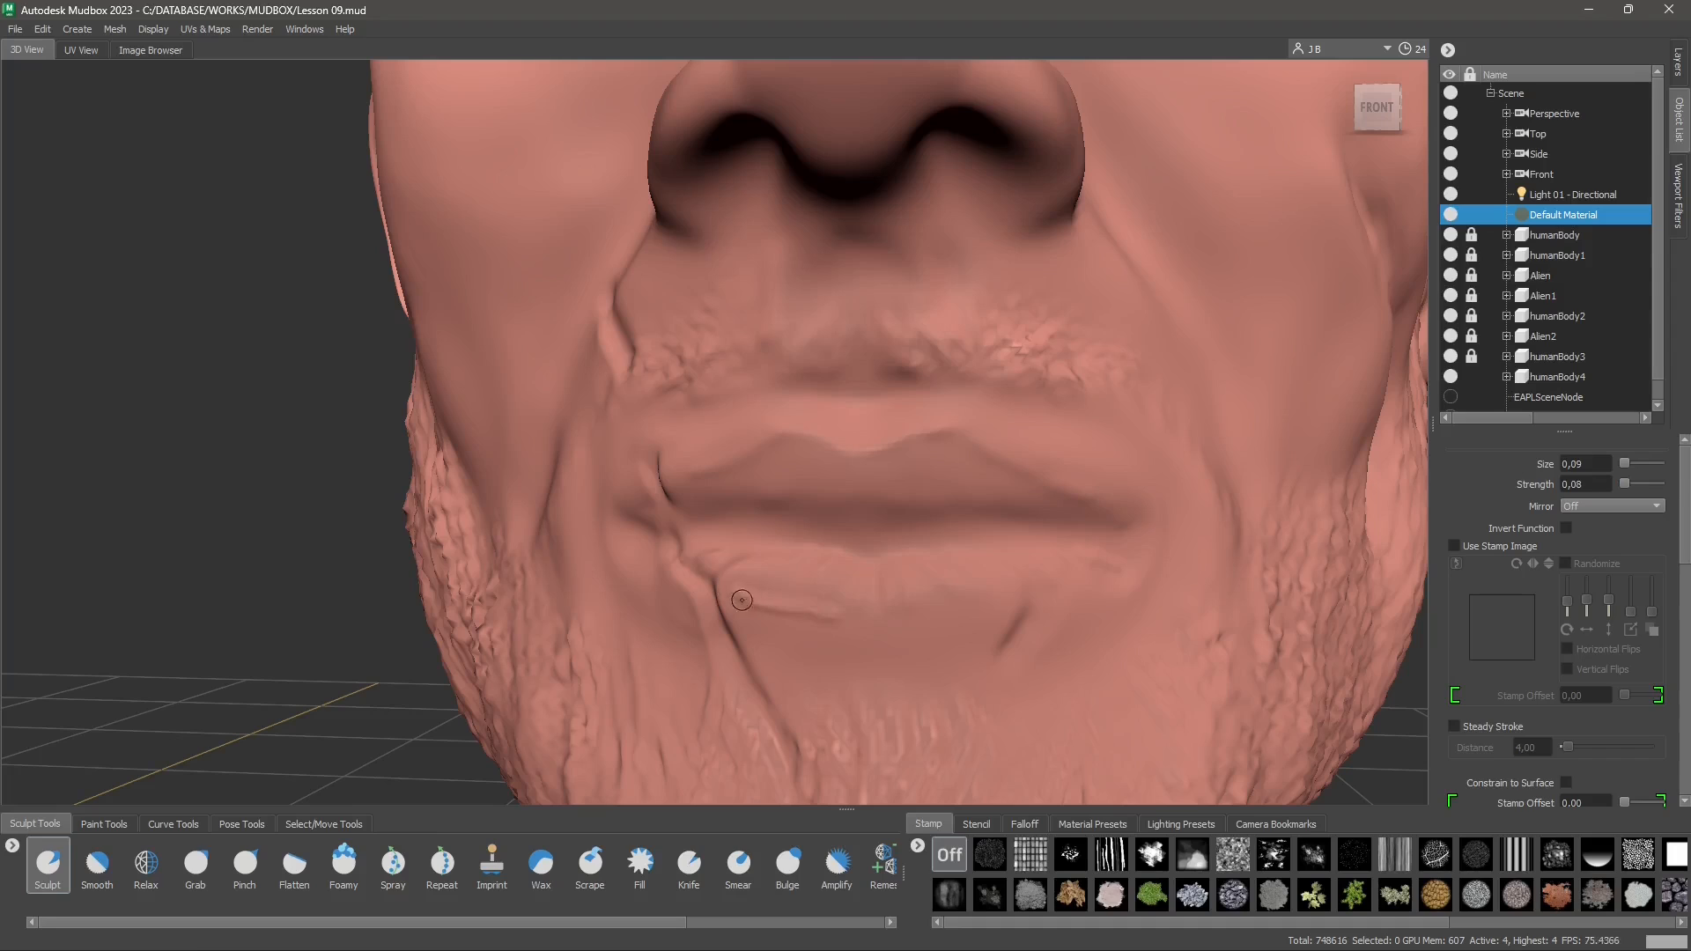
drag(891, 626, 991, 608)
drag(859, 621, 876, 606)
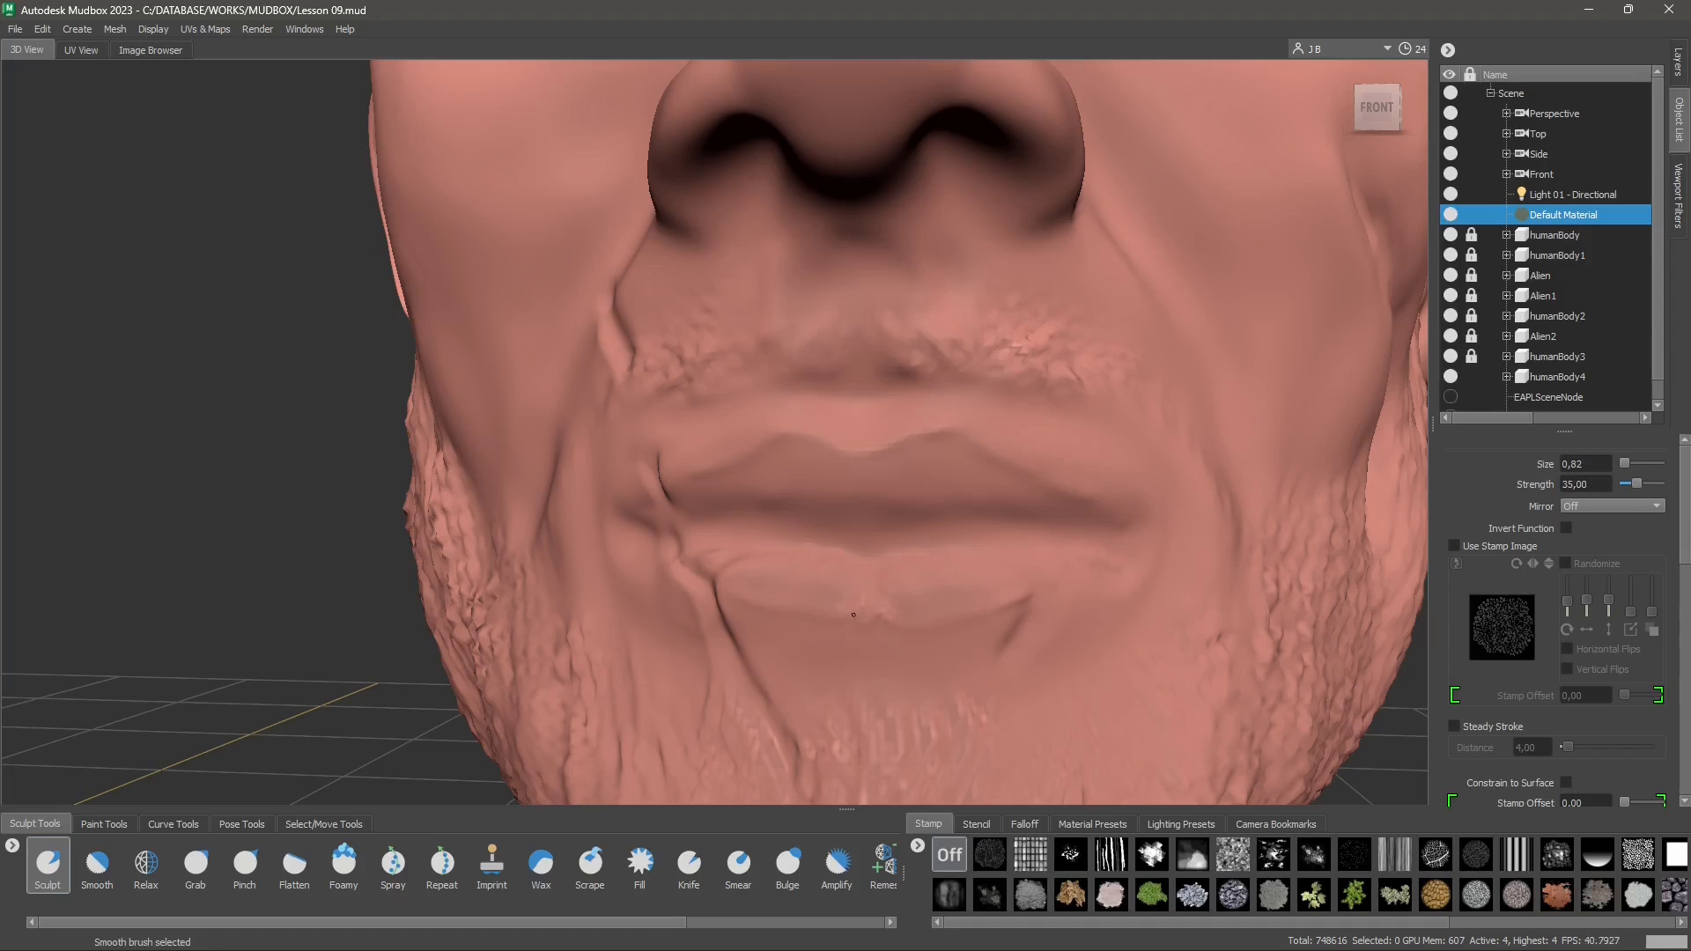
Step: Sculpt fine vertical creases across the lower lip at size 0.09 and strength 0.08, and smooth them at strength 35
drag(826, 585, 861, 588)
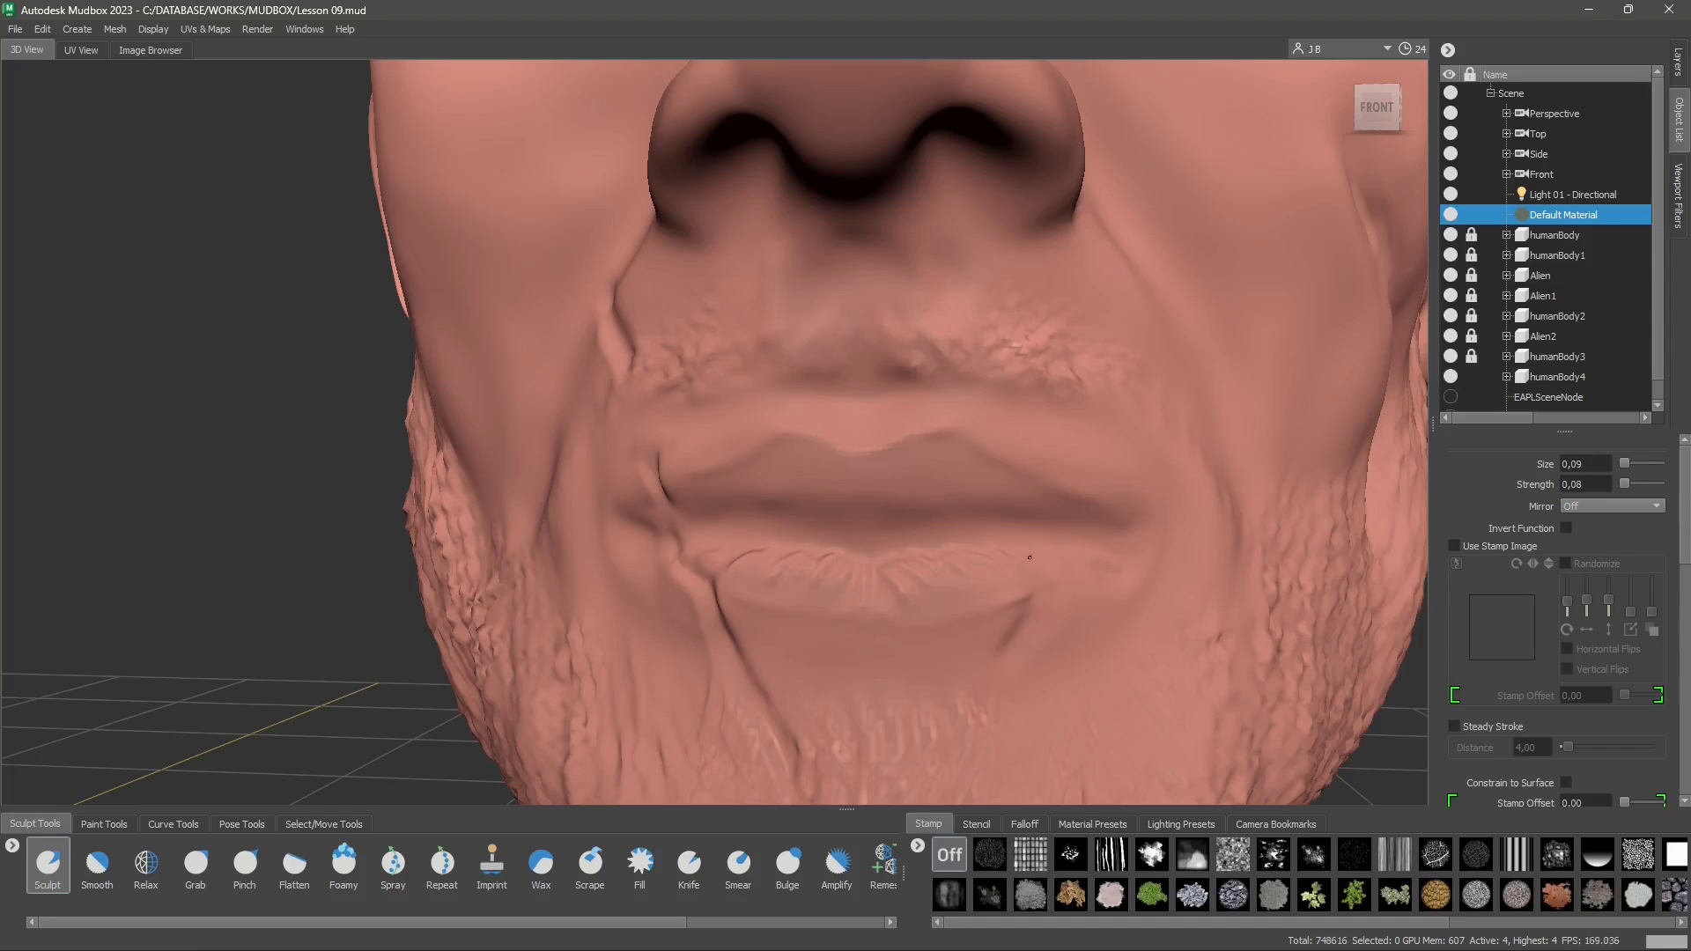
key(shift)
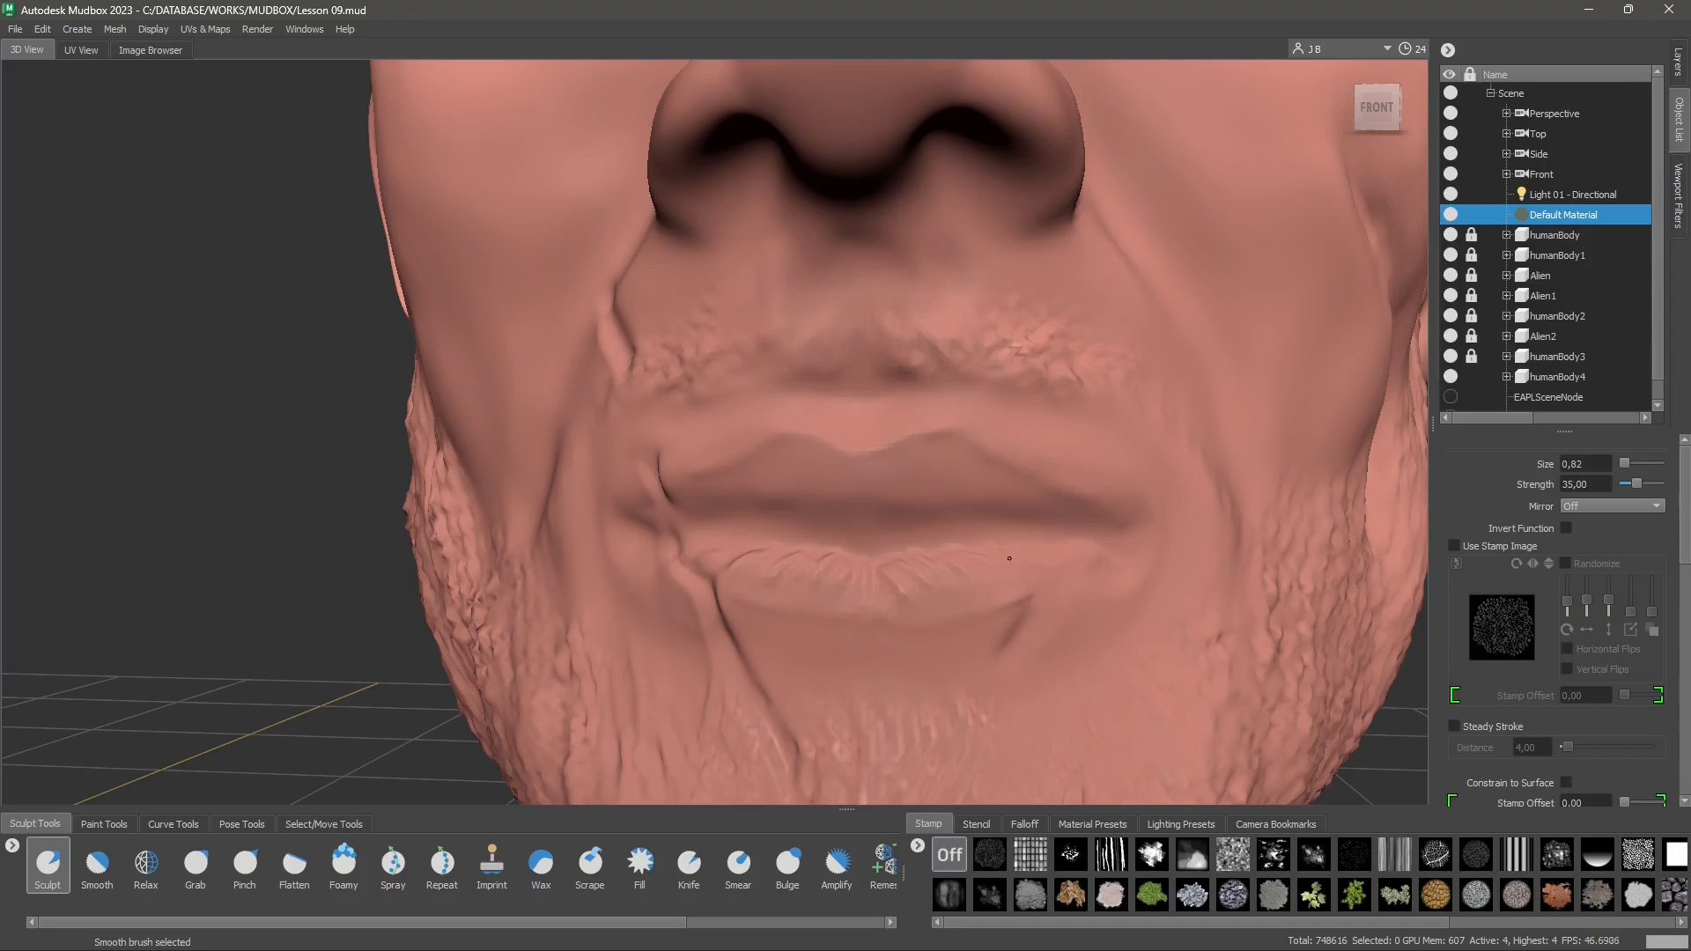
shift+drag(1010, 558, 731, 561)
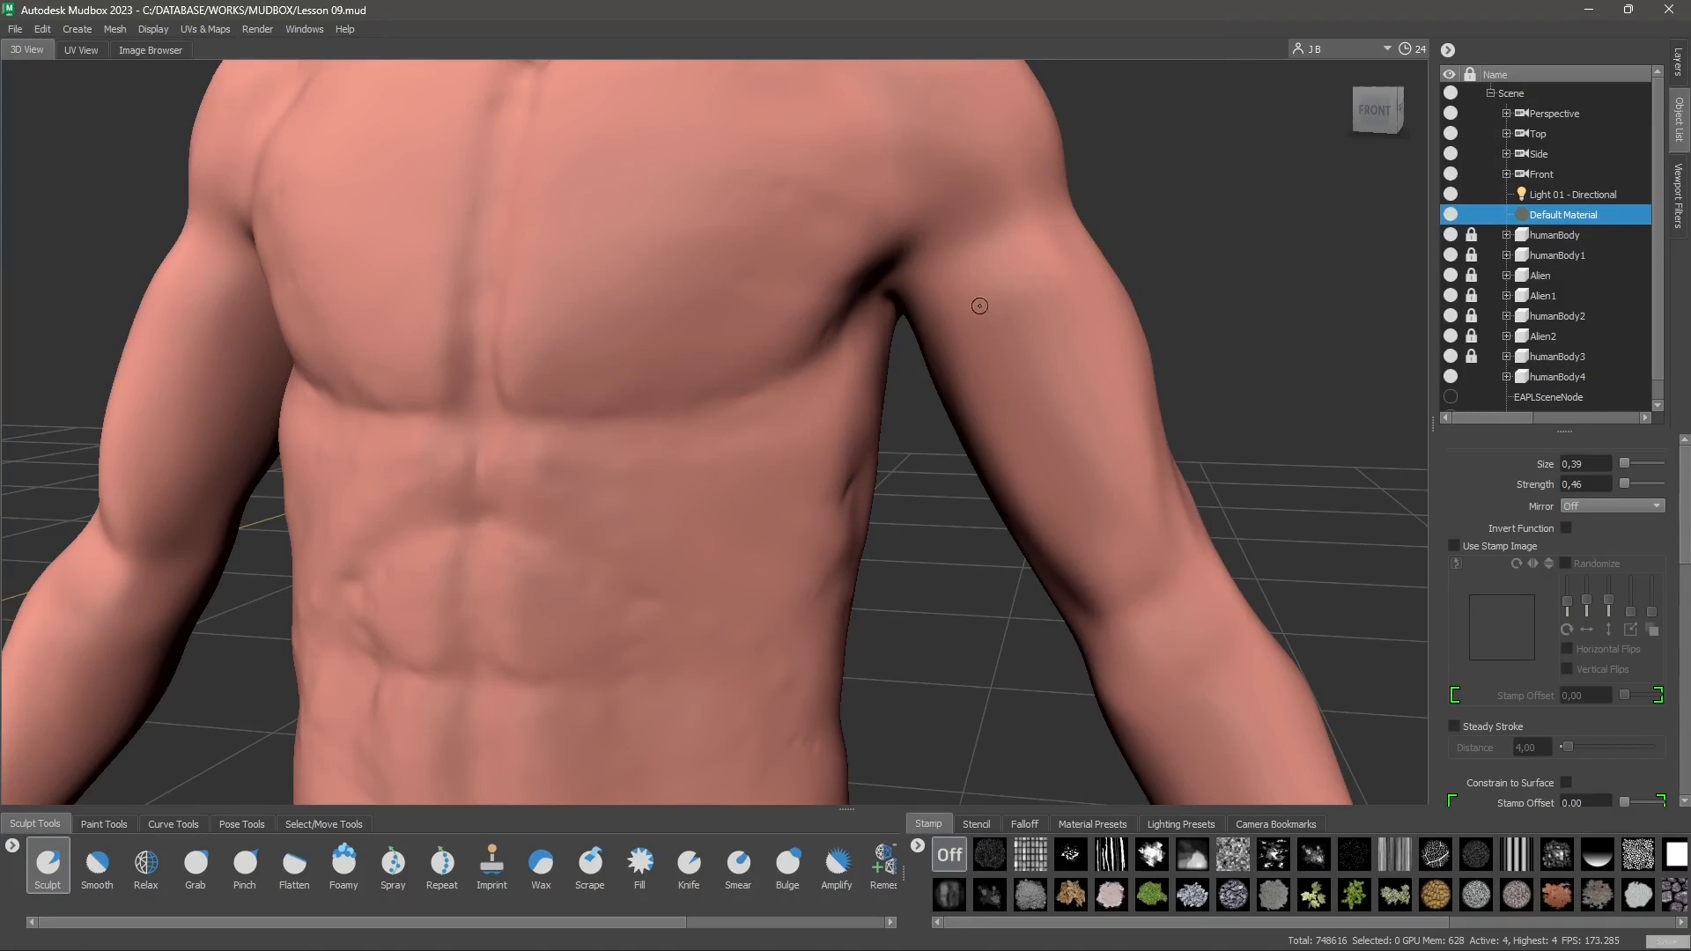
Step: Sculpt a raised vein down the upper arm at size 0.39 and strength 0.46, and soften it with smoothing at strength 35
drag(998, 292, 1103, 544)
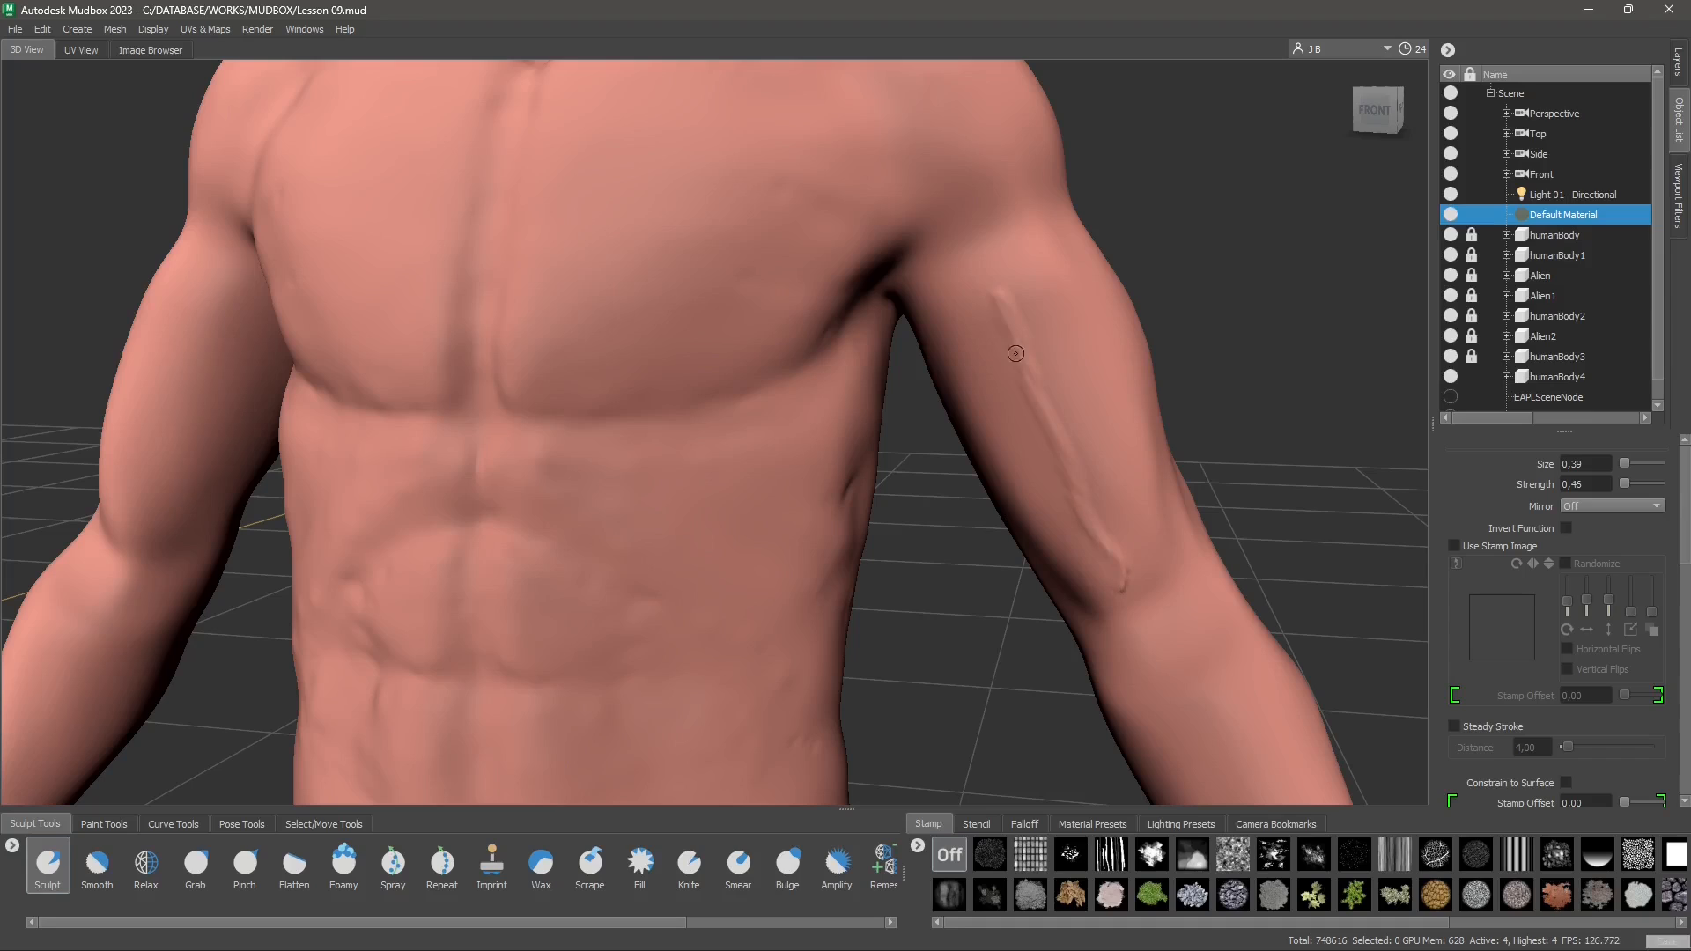
key(shift)
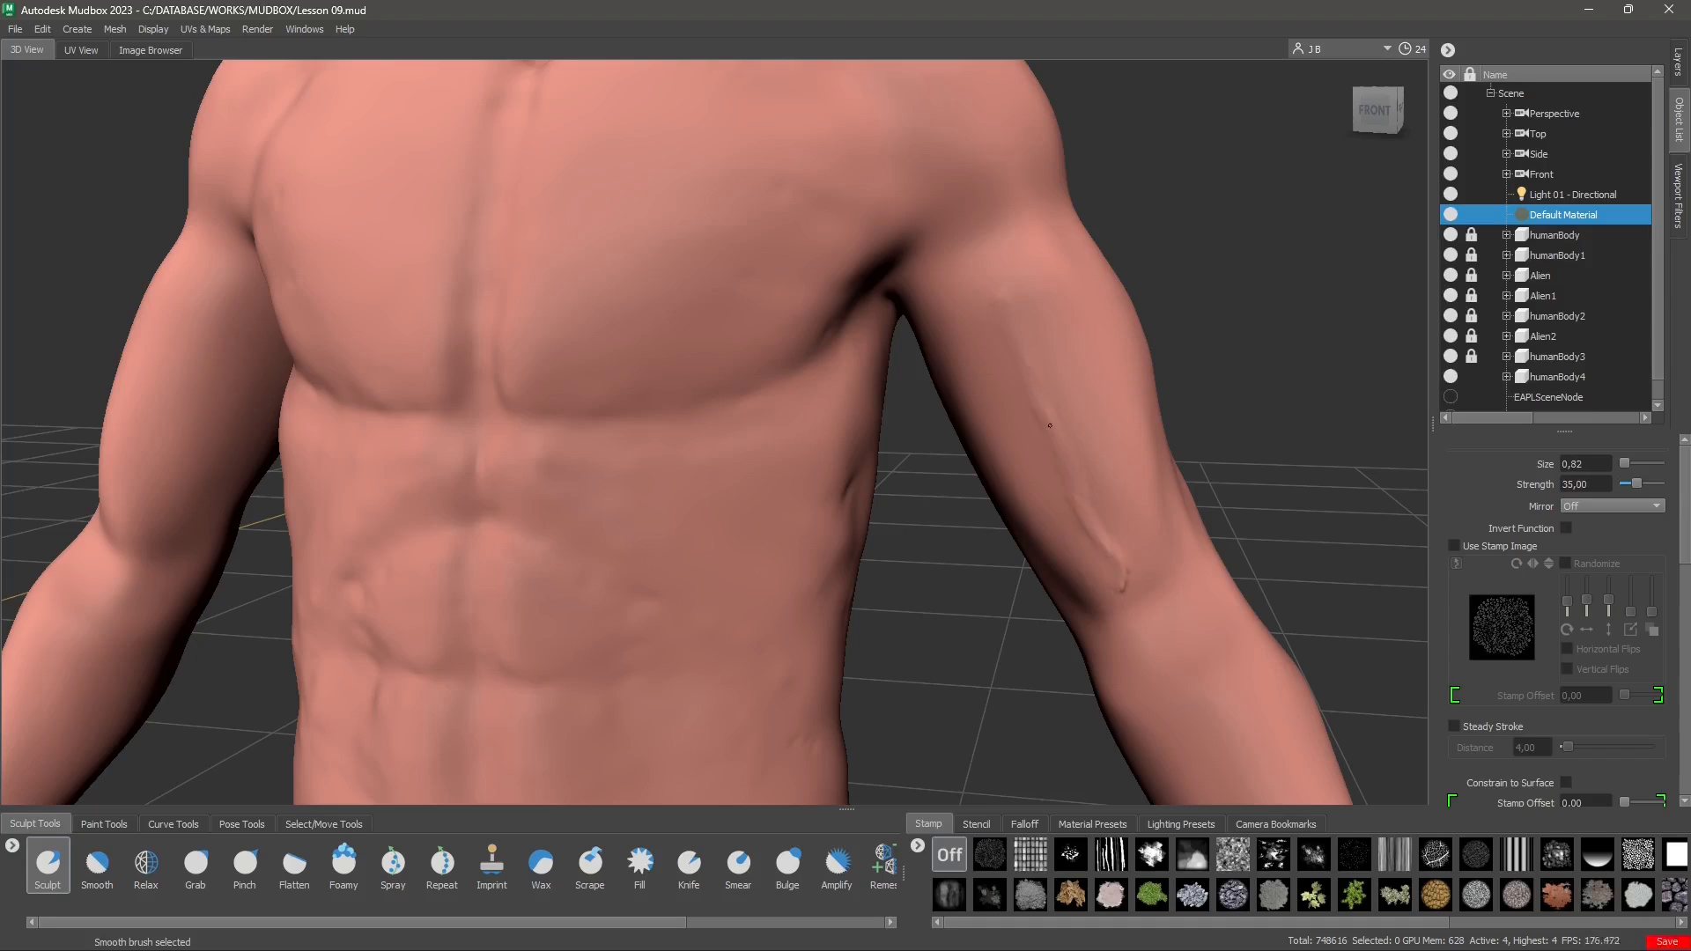
shift+drag(1112, 576, 1126, 684)
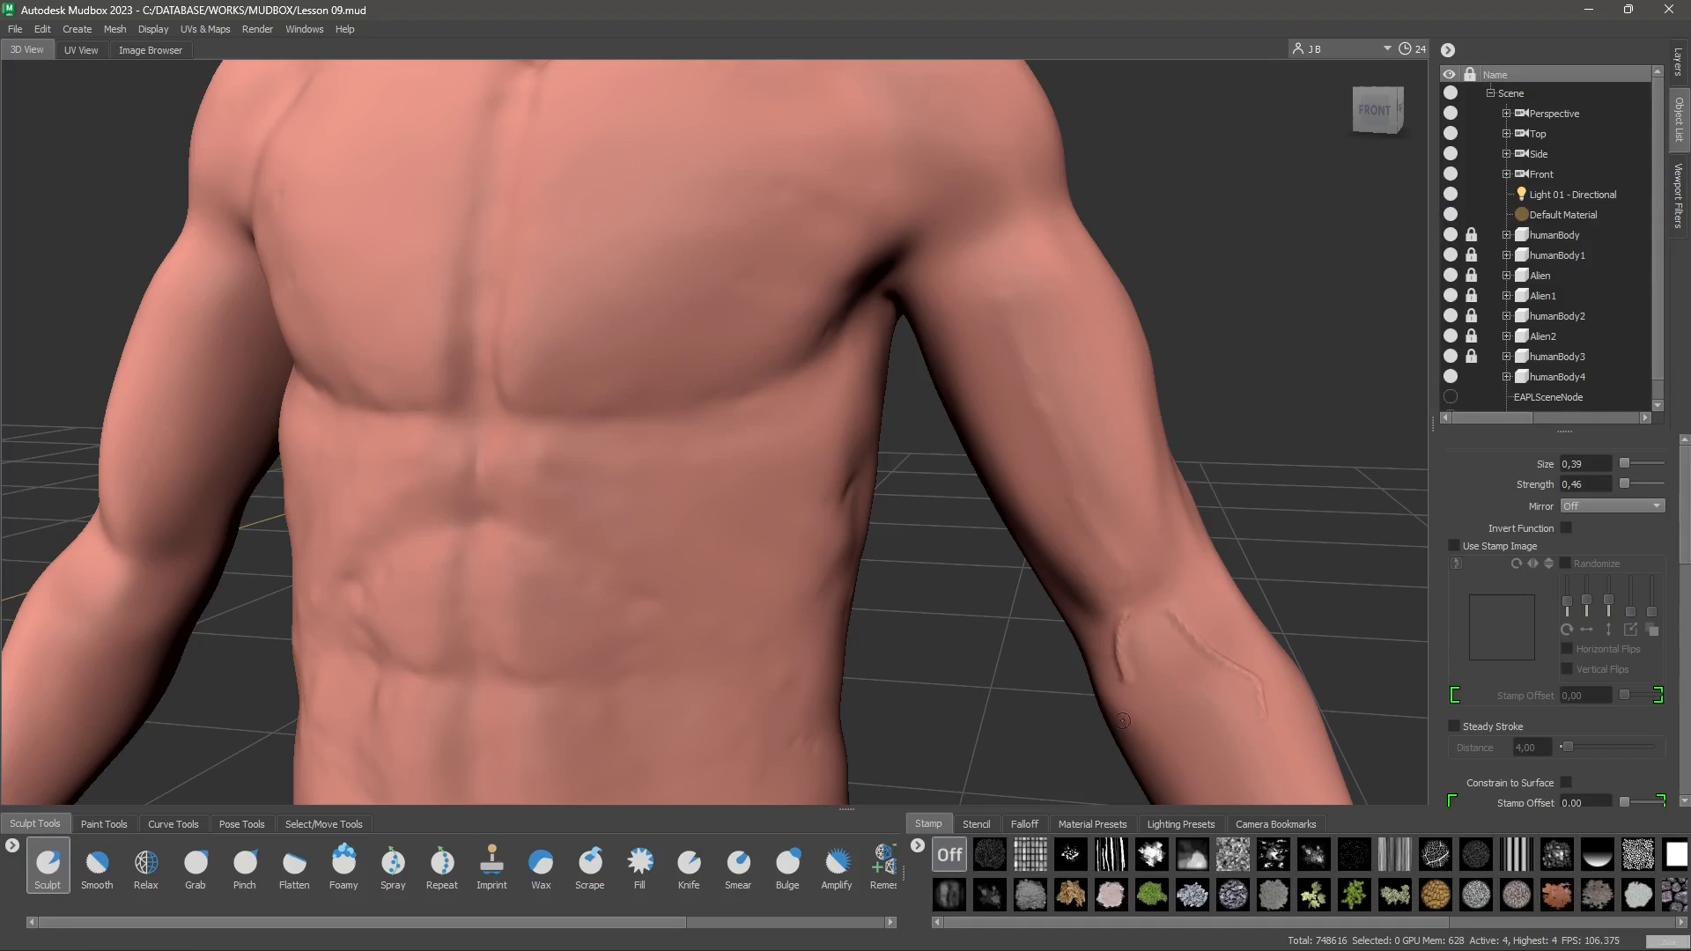
Step: Undo the vein strokes on the forearm
alt+middle_drag(1122, 720, 1089, 538)
key(ctrl+z)
key(ctrl+z)
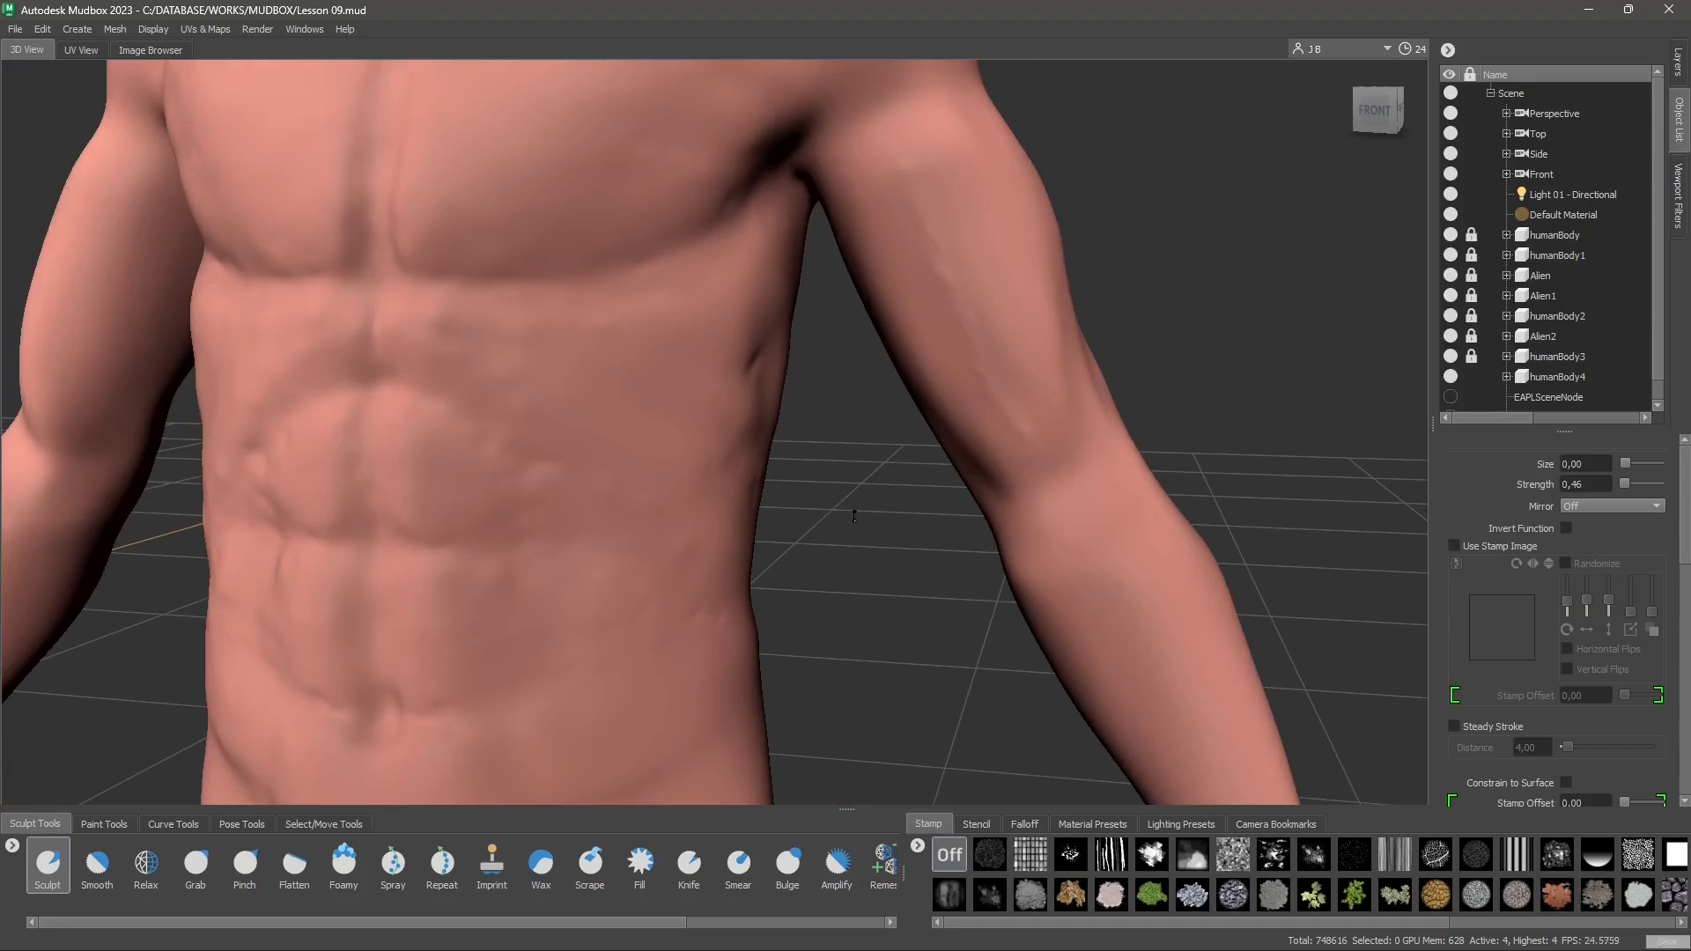
Step: Sculpt softened veins along the opposite upper arm and forearm with the brush at size 0.48, lowering the strength to 0.17
drag(854, 517, 854, 516)
mouse_move(496, 505)
shift+mouse_down()
mouse_move(494, 491)
mouse_move(528, 526)
mouse_move(649, 532)
shift+mouse_up()
drag(484, 180, 371, 400)
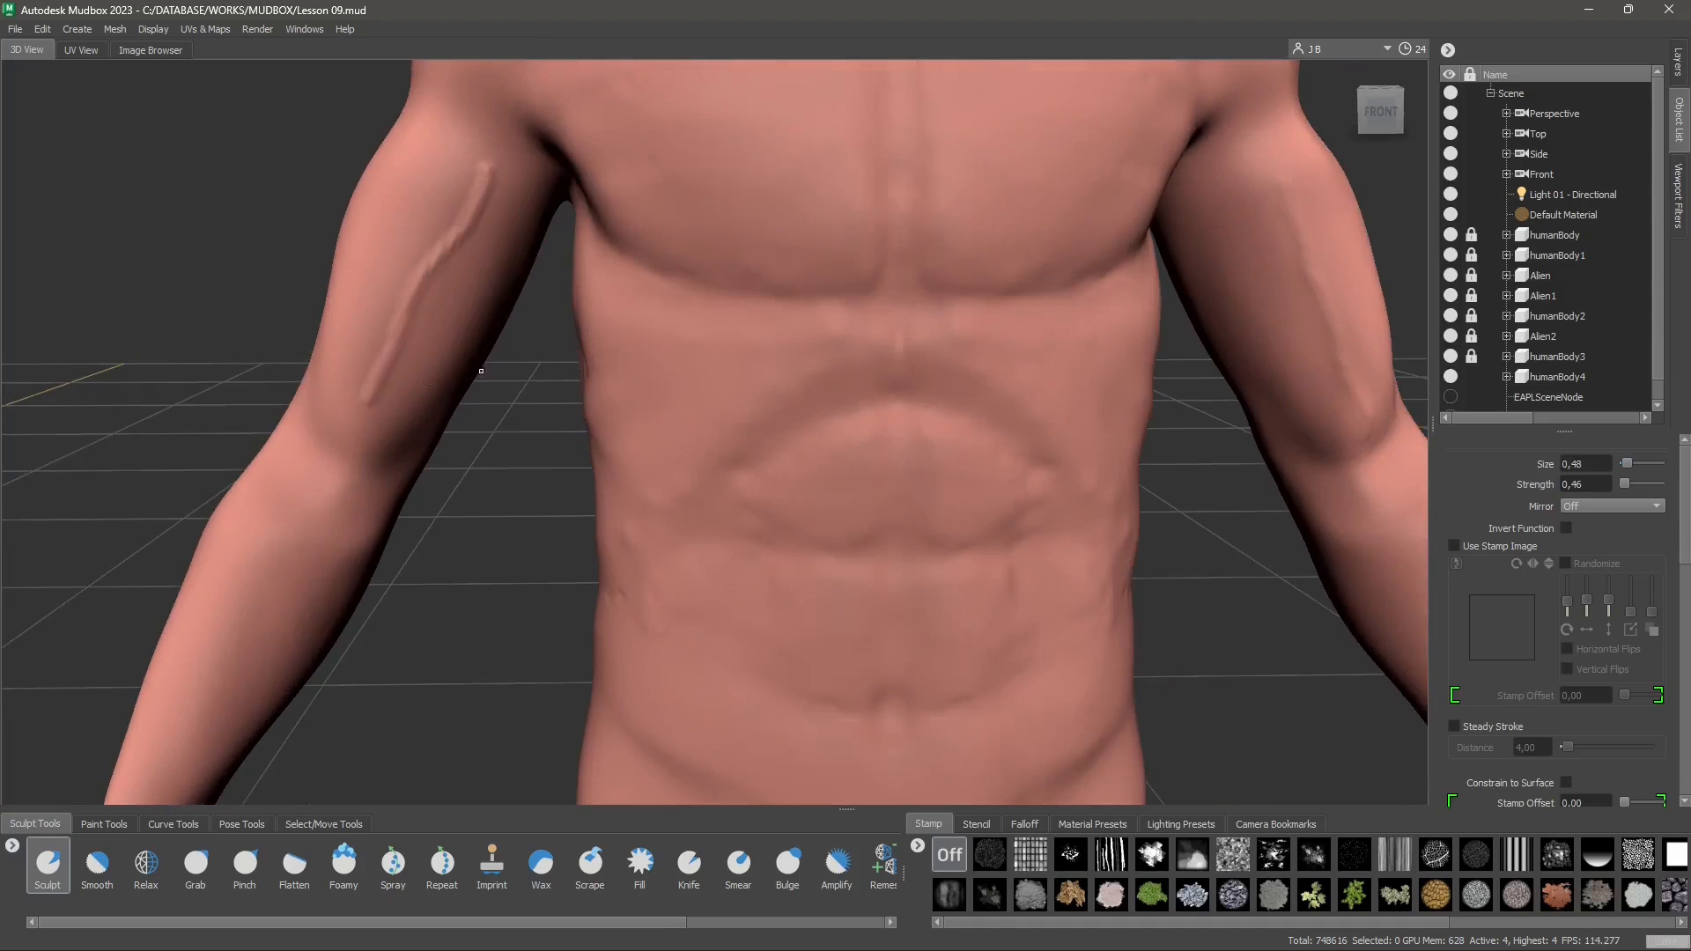
key(ctrl+z)
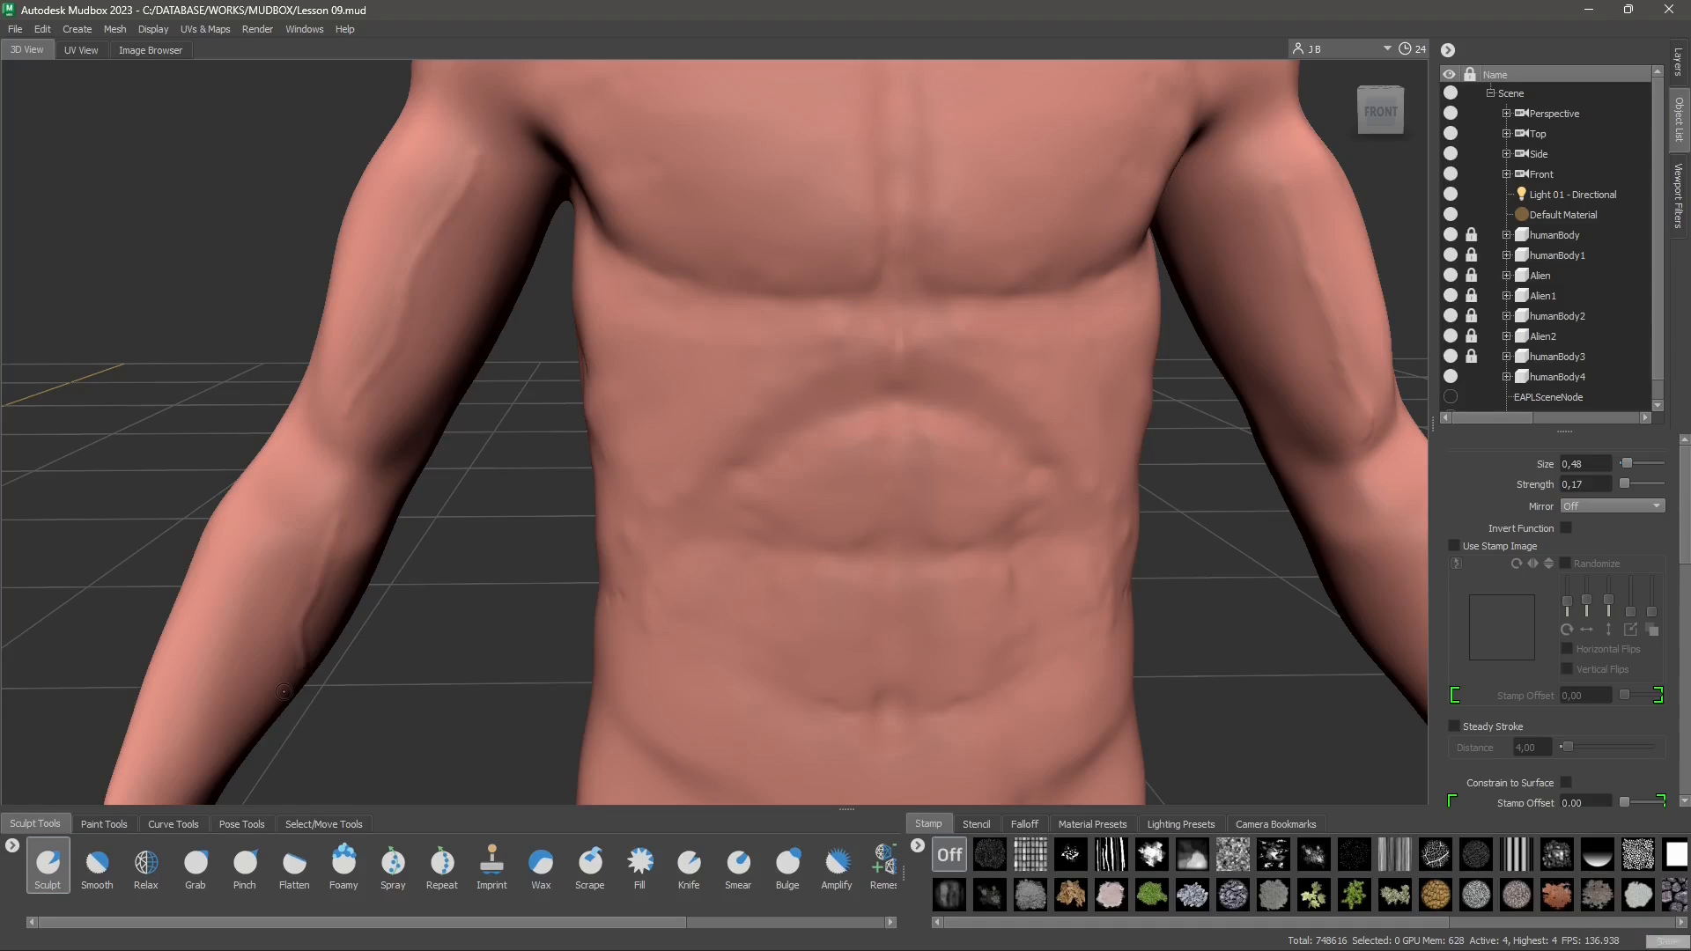
Step: Load the vertical-streak stamp on the Sculpt brush and add soft wrinkles under the eye at size 0.48 and strength 0.17
scroll(262, 712, down, 3)
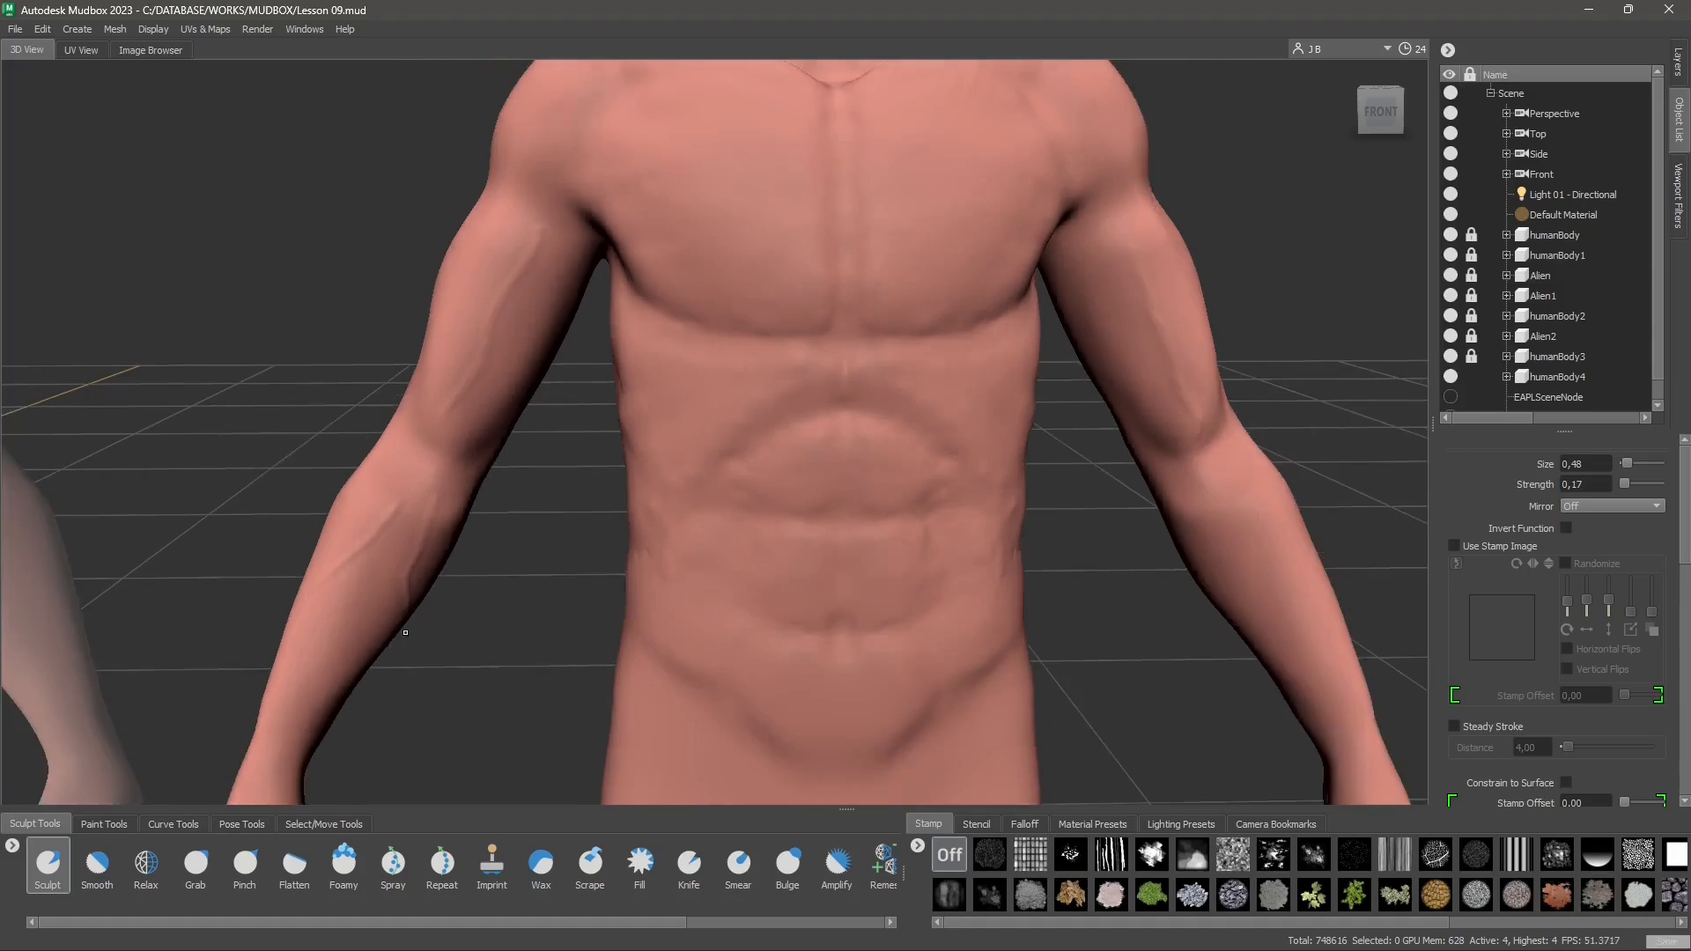
alt+middle_drag(604, 600, 560, 704)
alt+drag(969, 616, 918, 479)
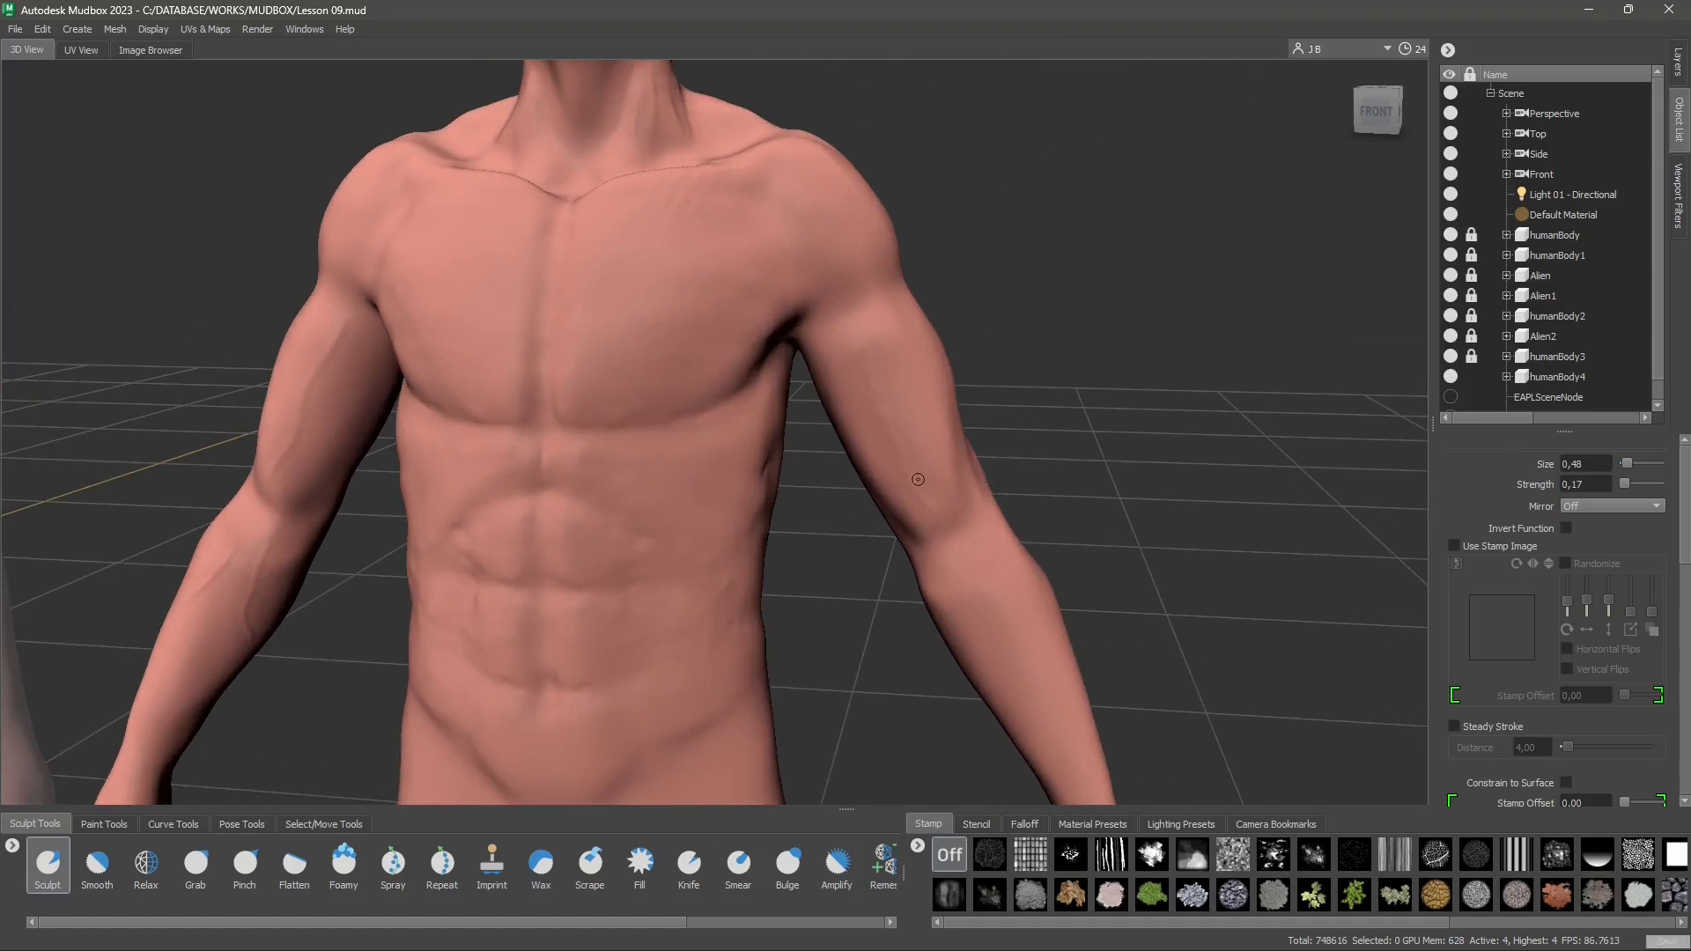
alt+middle_drag(968, 541, 1013, 776)
scroll(845, 459, up, 5)
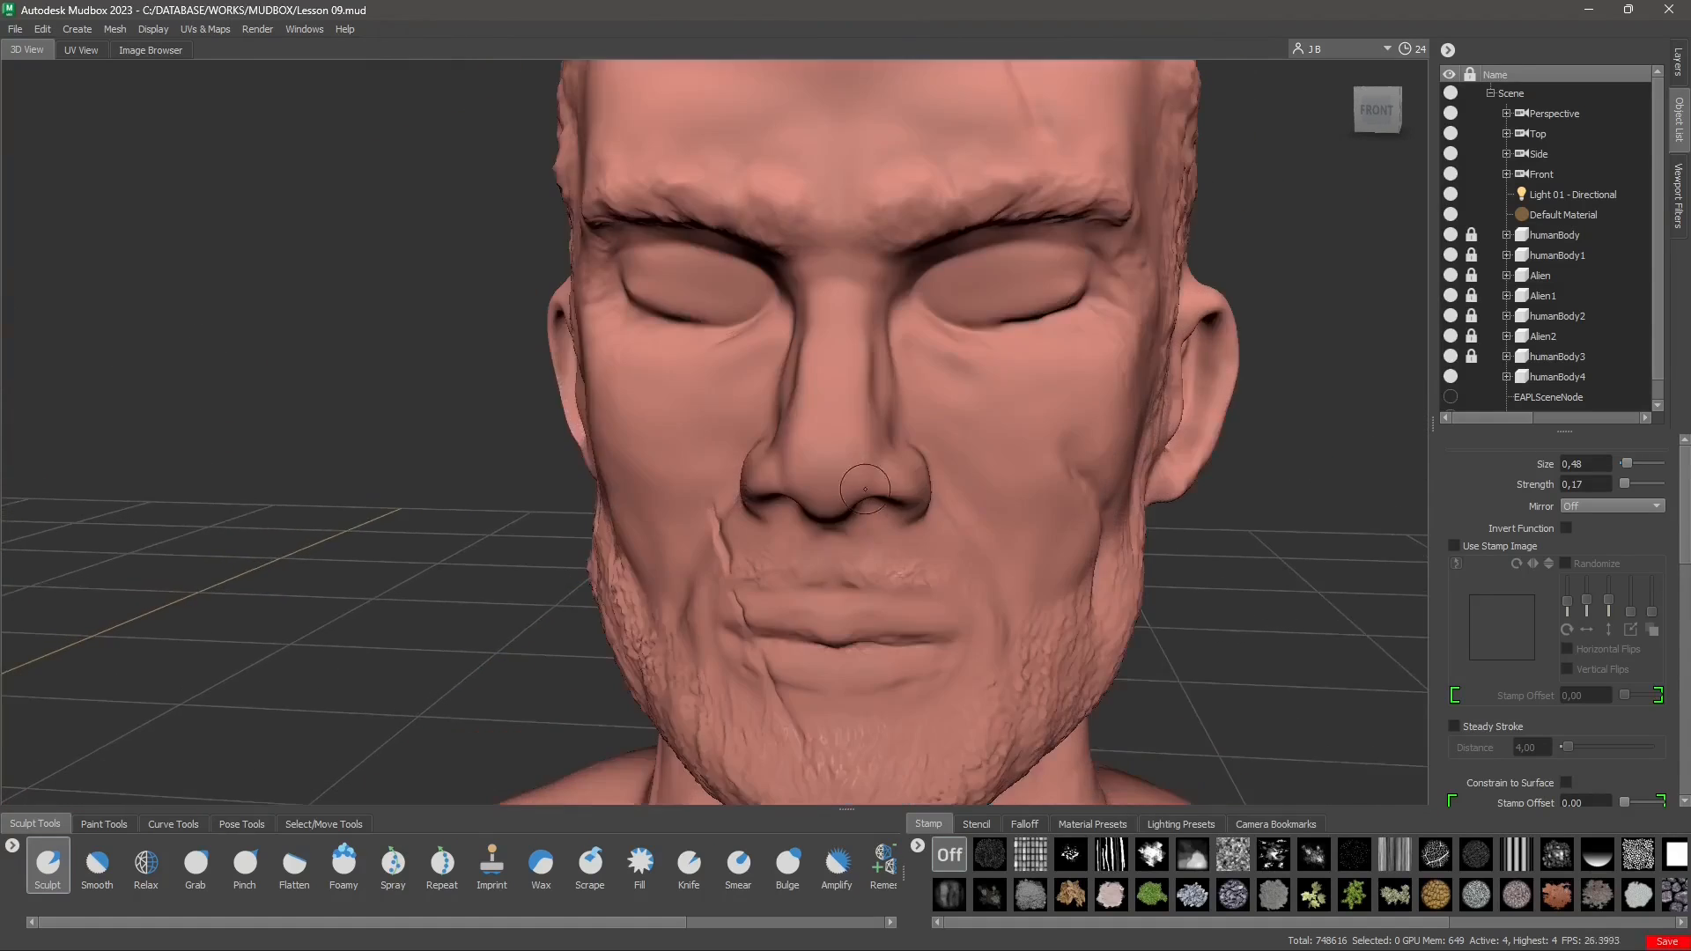
alt+drag(995, 475, 872, 423)
scroll(858, 491, down, 2)
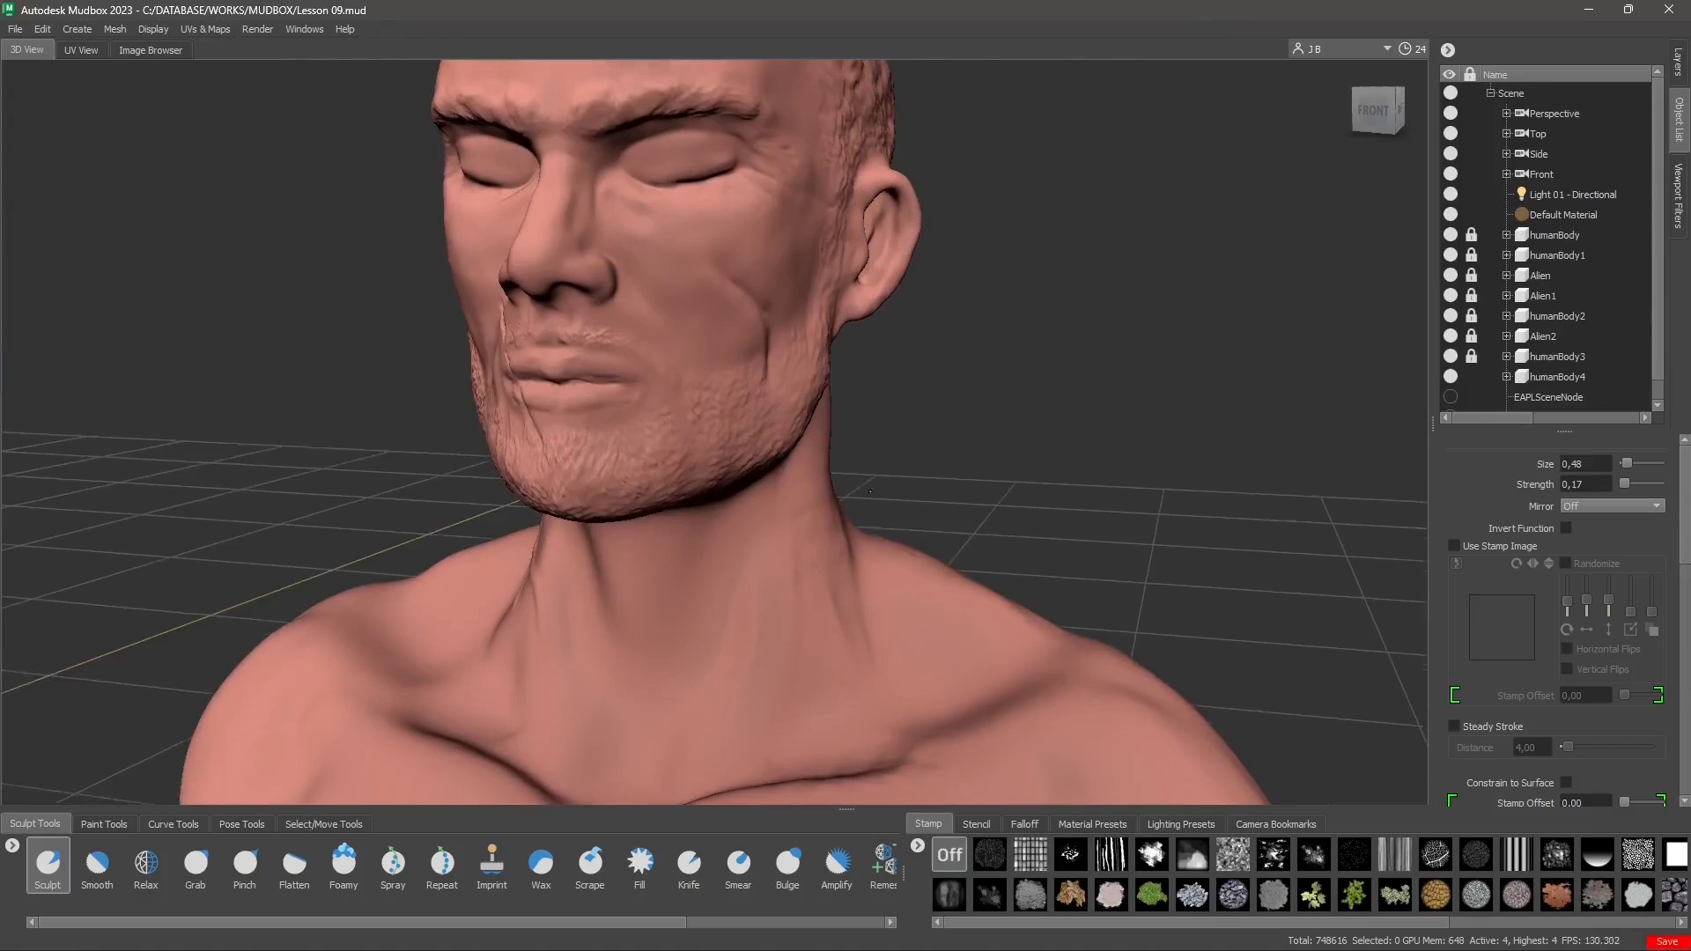
click(1114, 856)
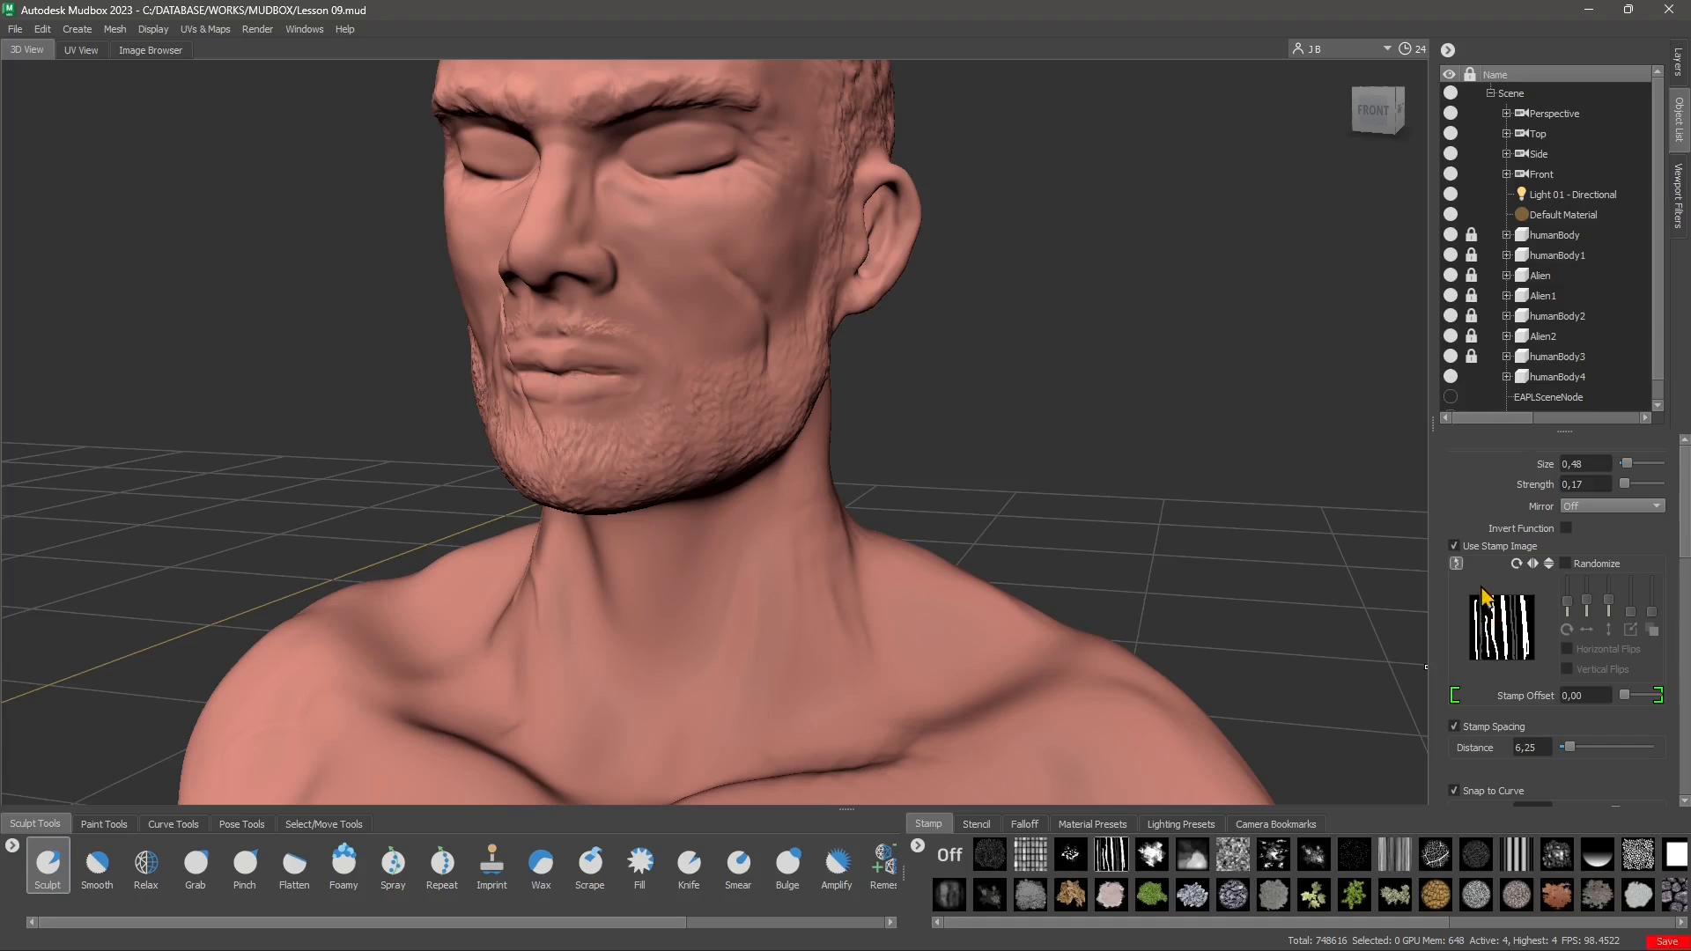
scroll(749, 157, up, 2)
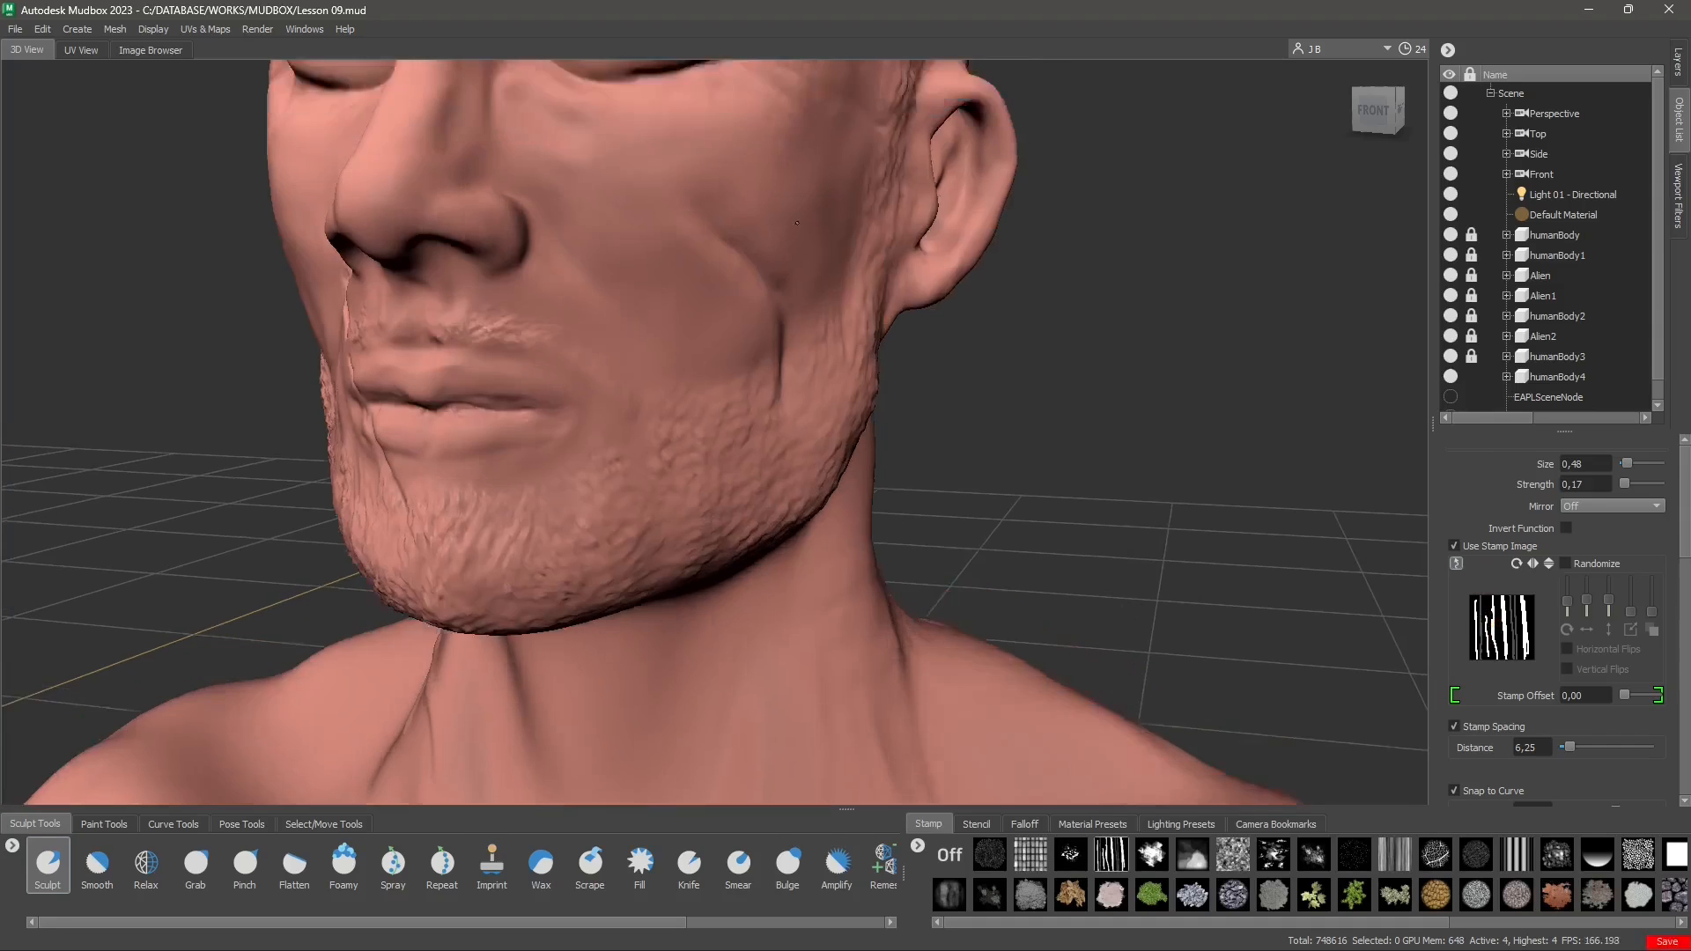
alt+middle_drag(749, 157, 740, 231)
mouse_move(710, 265)
mouse_down()
mouse_move(735, 286)
mouse_move(715, 275)
mouse_move(703, 214)
mouse_up()
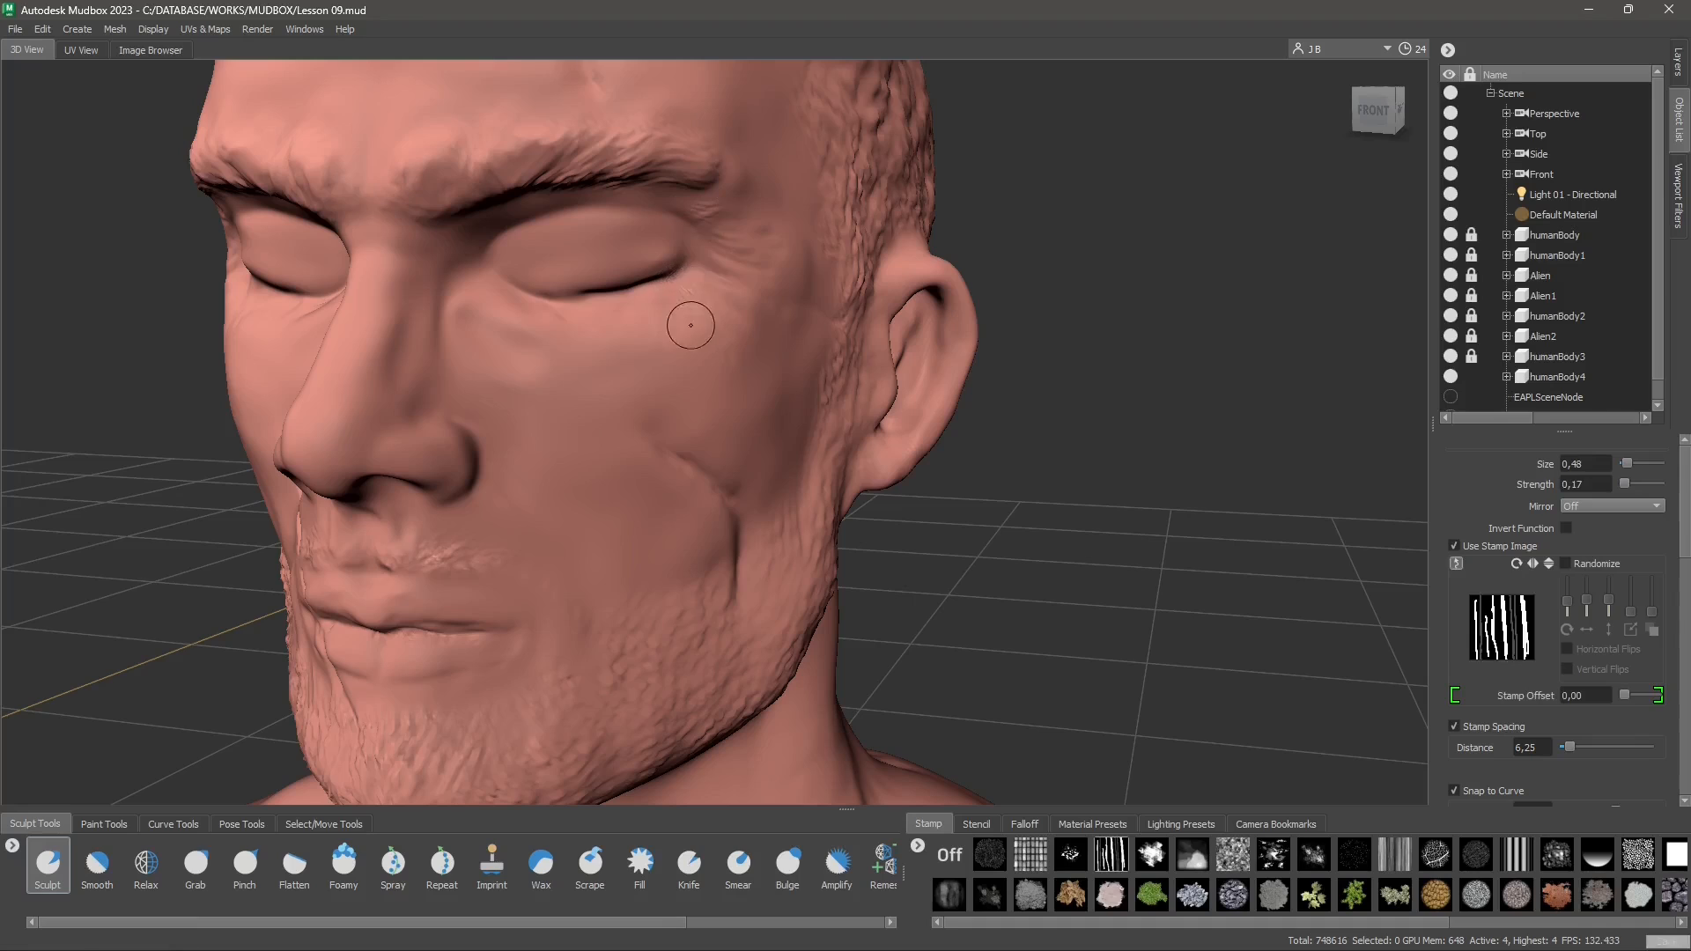
key(shift)
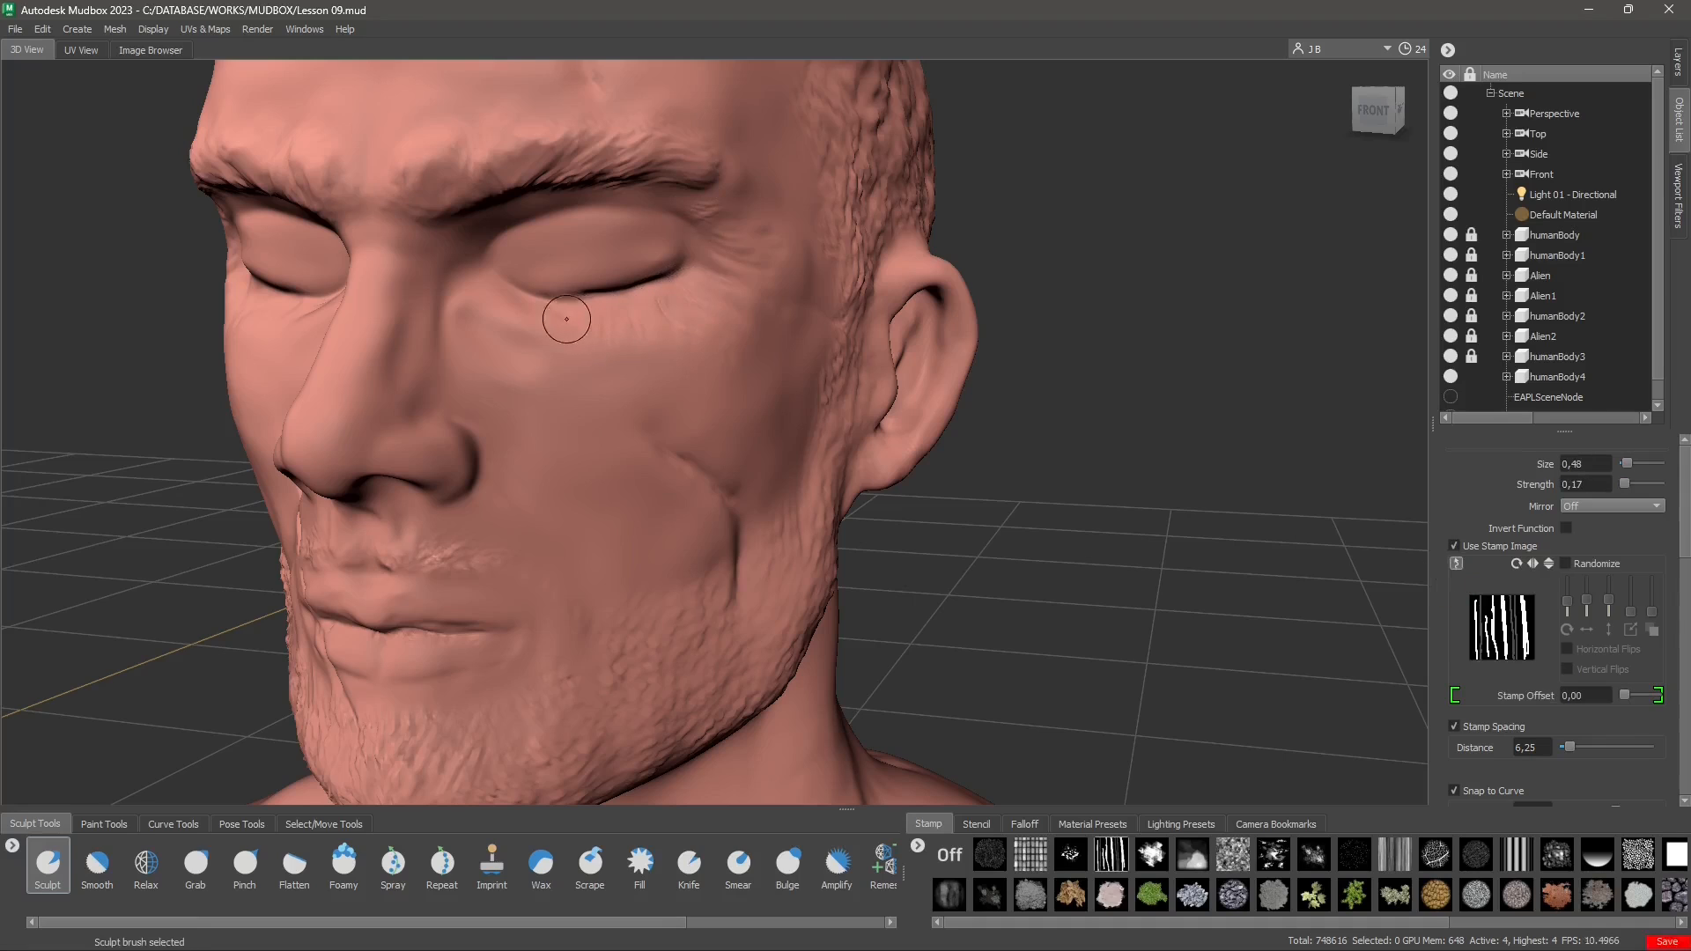
key(shift)
Step: Sculpt stamped folds on the cheek beside the nose at strength 0.17 and smooth them
alt+middle_drag(504, 513, 649, 391)
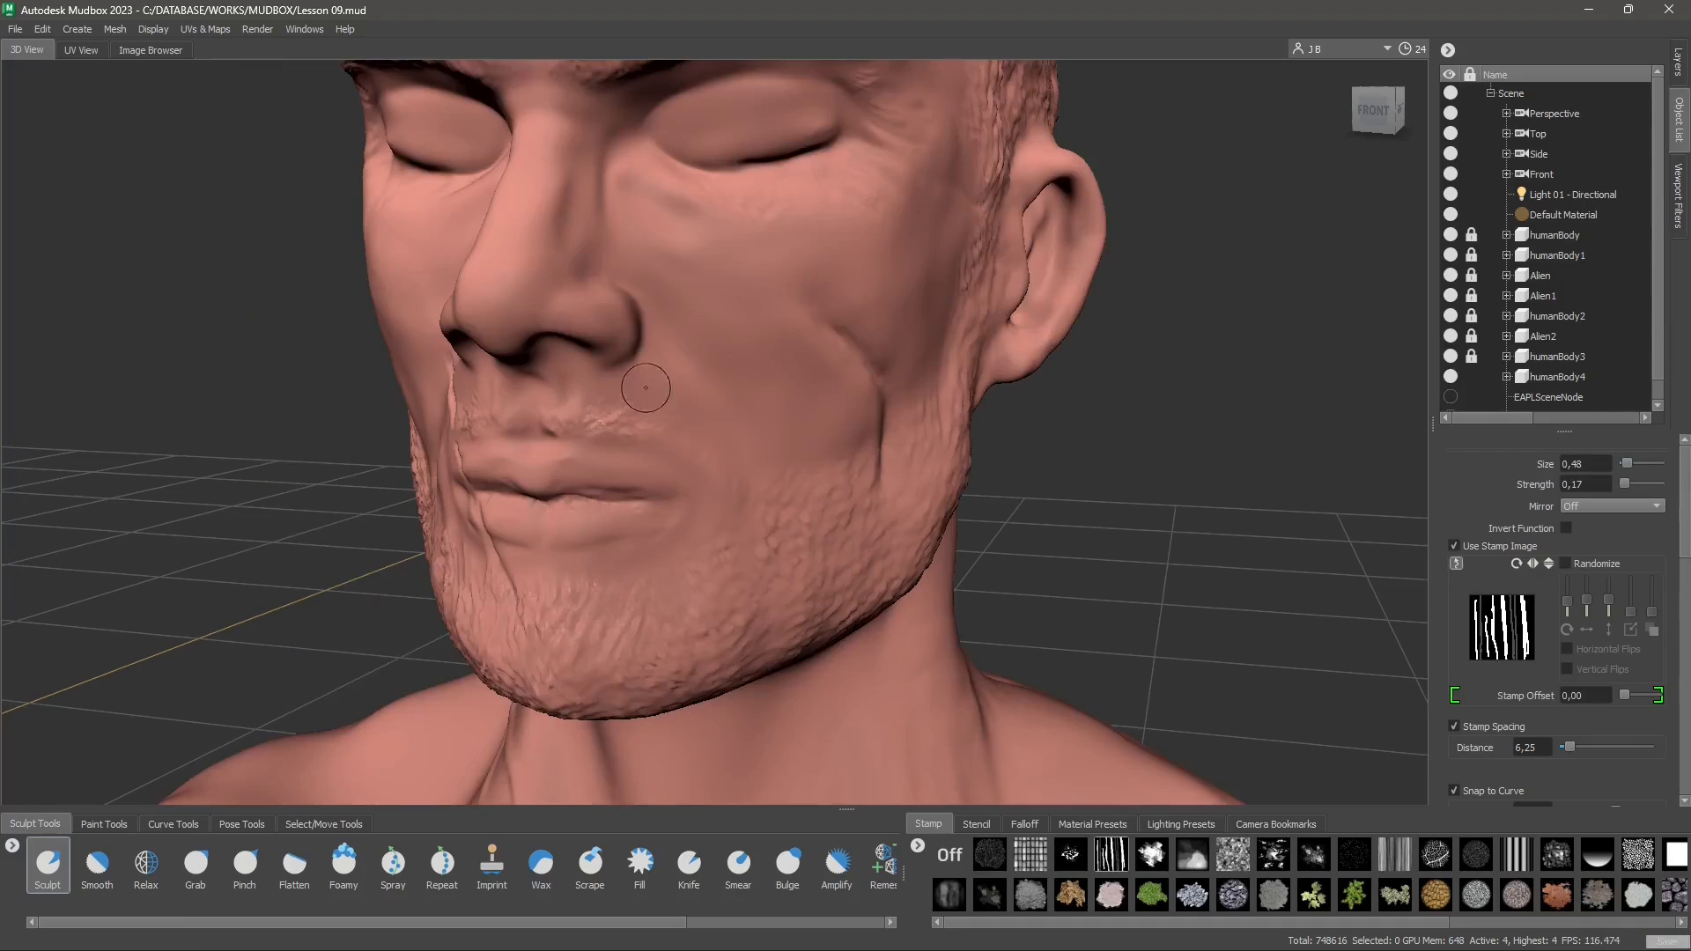
mouse_move(720, 373)
shift+mouse_down()
mouse_move(664, 308)
mouse_move(717, 436)
shift+mouse_up()
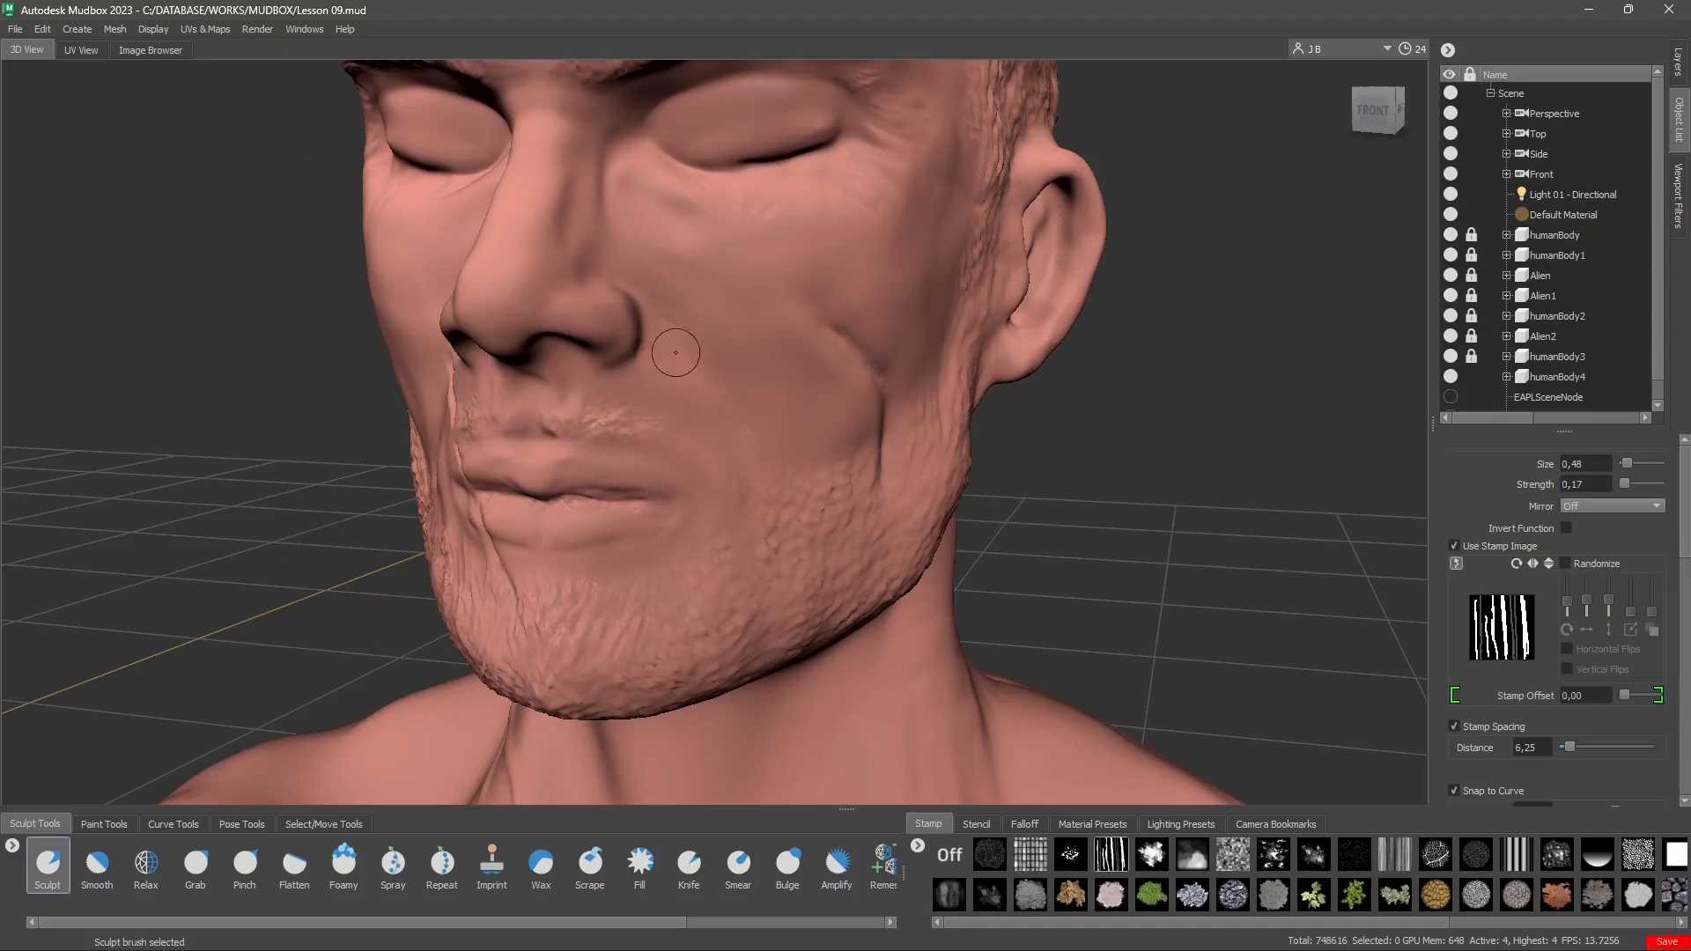
drag(666, 335, 715, 393)
mouse_move(672, 340)
shift+mouse_down()
mouse_move(691, 393)
mouse_move(711, 350)
mouse_move(711, 409)
shift+mouse_up()
key(b)
shift+drag(692, 349, 721, 404)
Step: Add stamped skin folds across the opposite cheek with the Sculpt brush at size 1.89 and strength 0.17
alt+drag(666, 521, 1013, 520)
alt+middle_drag(1102, 502, 704, 440)
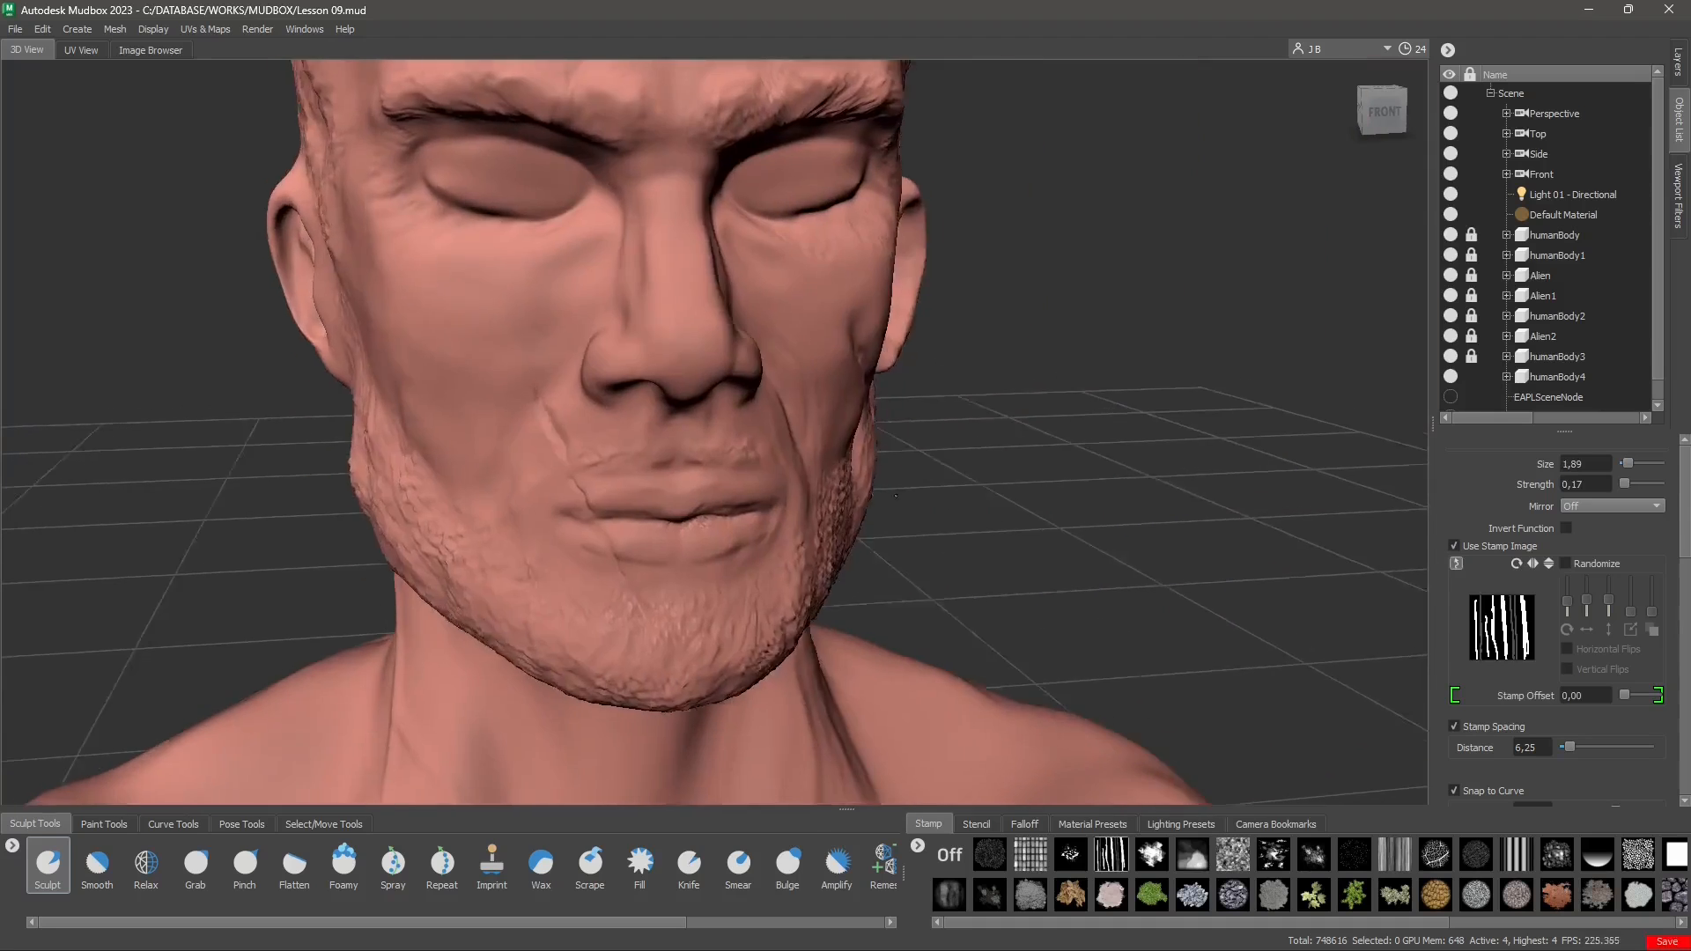
alt+drag(705, 440, 771, 428)
drag(673, 361, 576, 445)
mouse_move(581, 441)
mouse_down()
mouse_move(579, 498)
mouse_move(551, 434)
mouse_up()
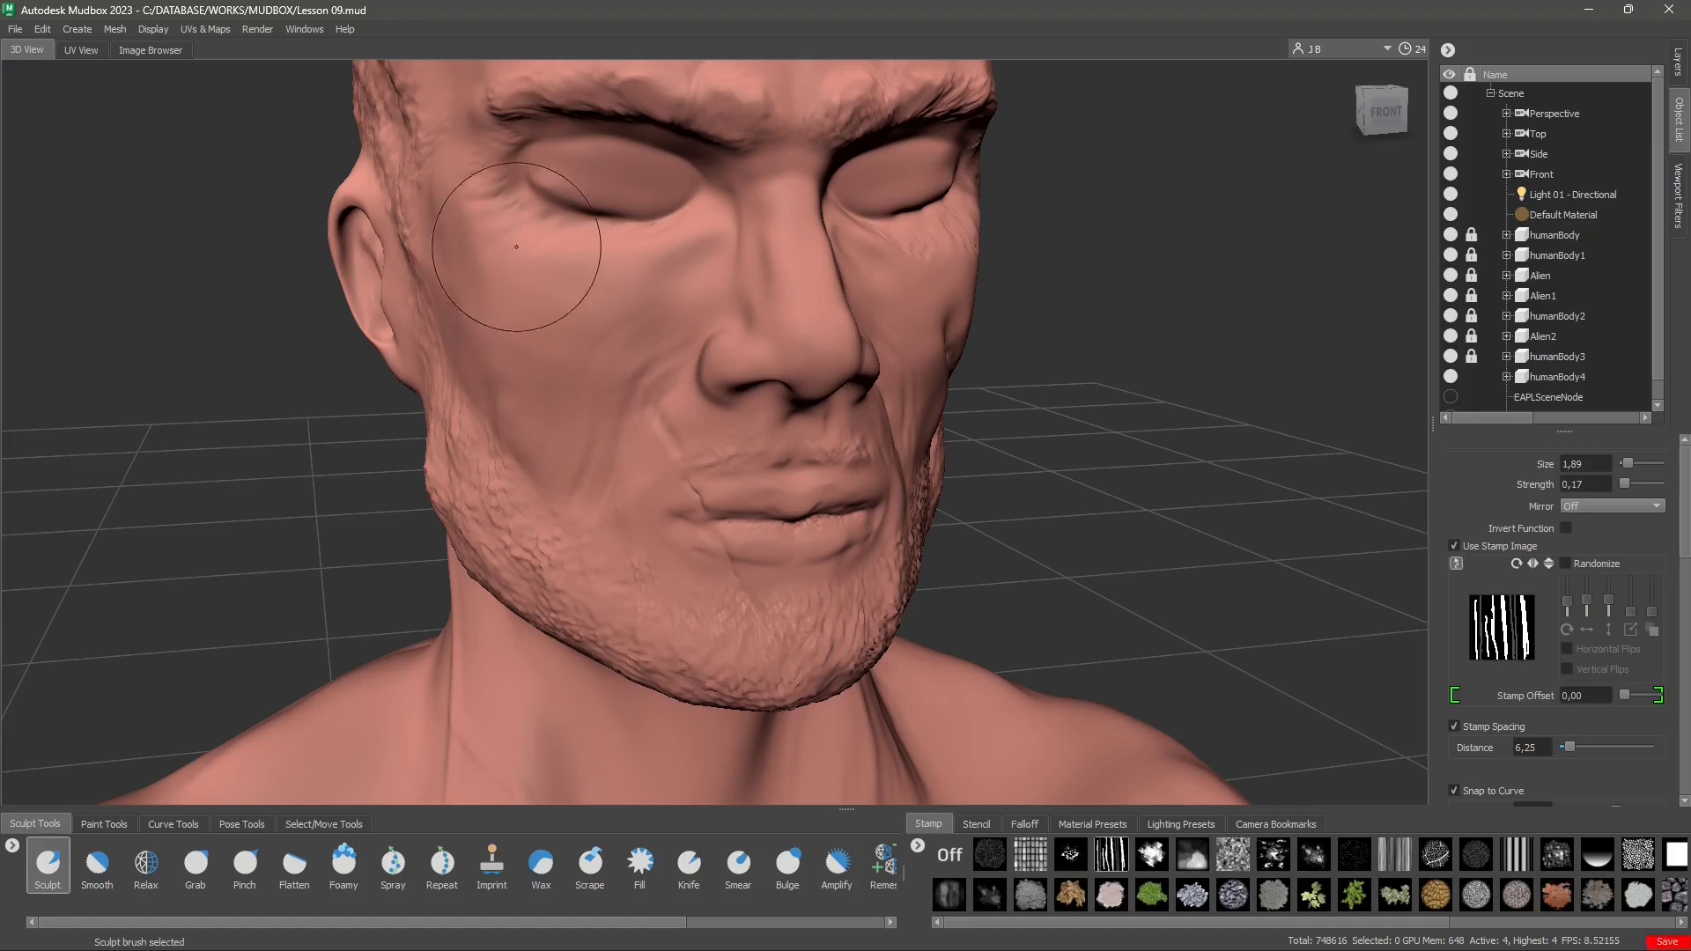
mouse_move(516, 247)
mouse_down()
mouse_move(535, 243)
mouse_move(513, 252)
mouse_move(630, 319)
mouse_move(568, 548)
mouse_up()
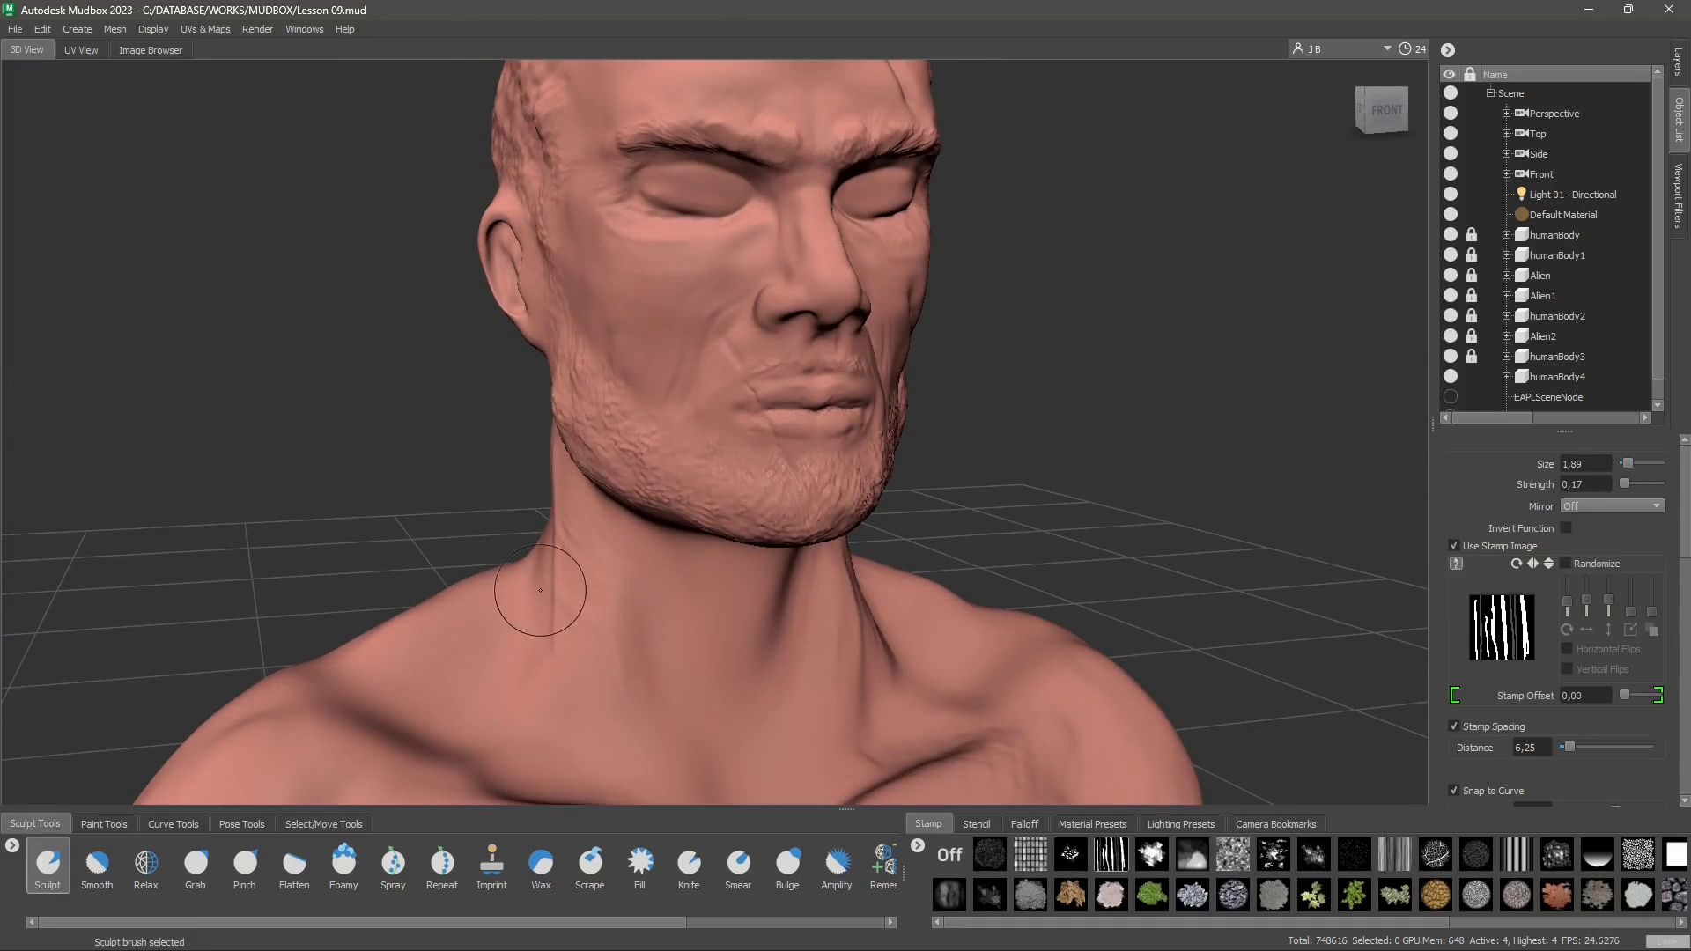
Step: Sculpt streaked skin folds along the side of the neck at size 1.89 and strength 0.17, smoothing them at strength 40
alt+drag(706, 643, 649, 642)
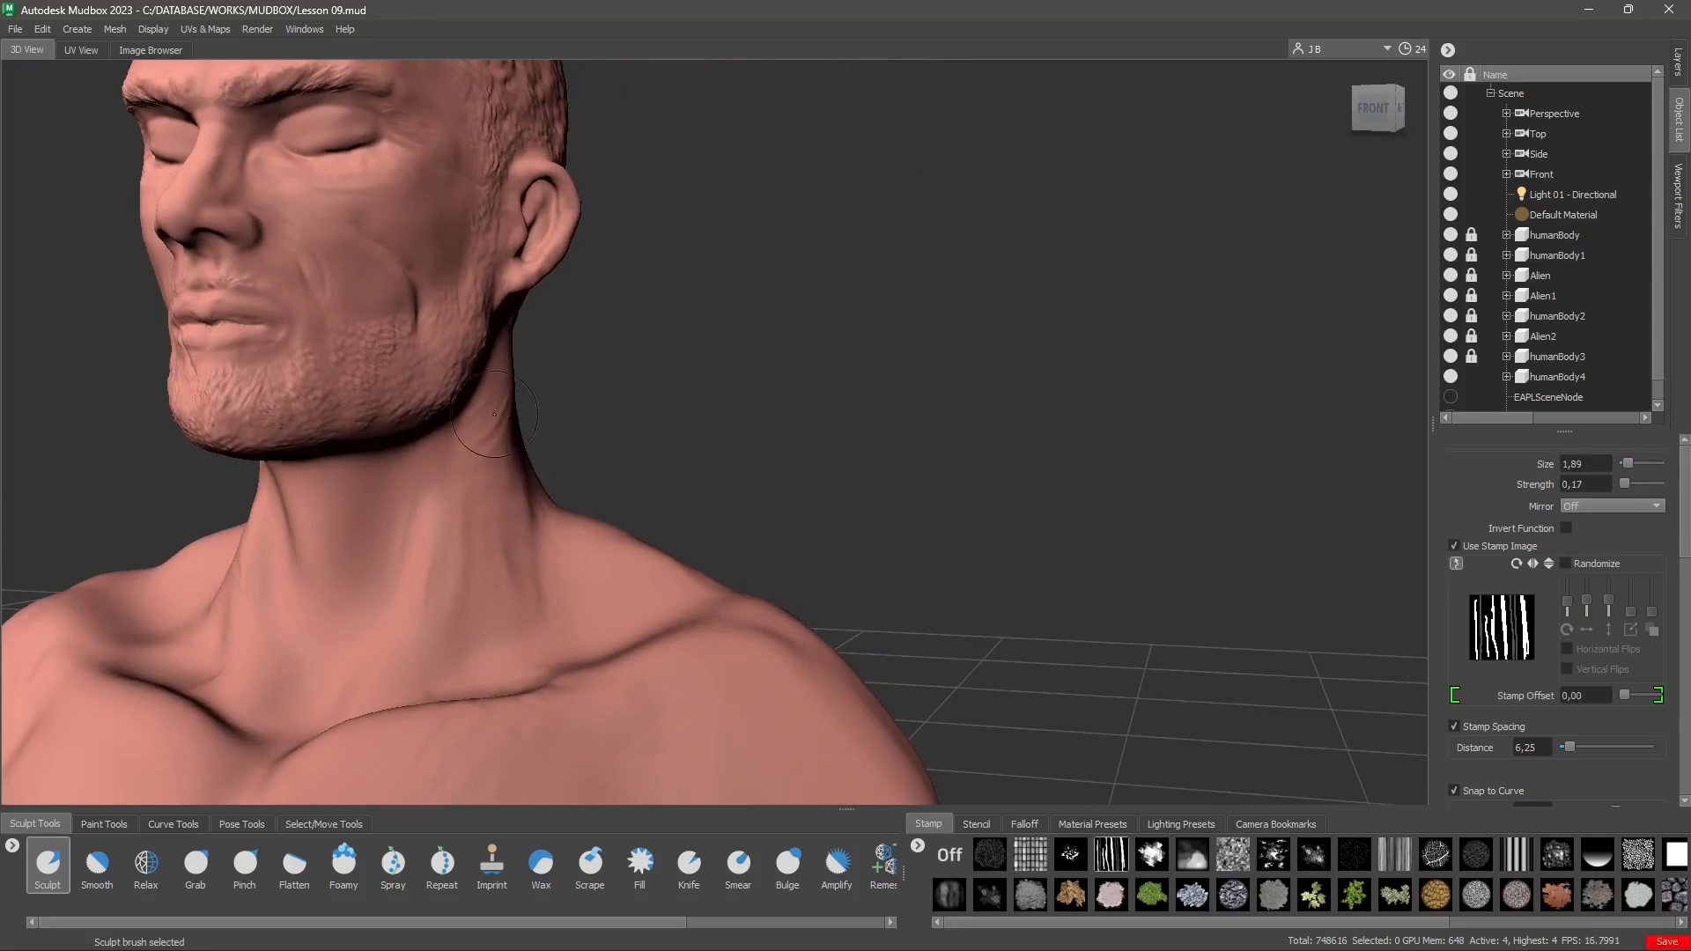
key(shift)
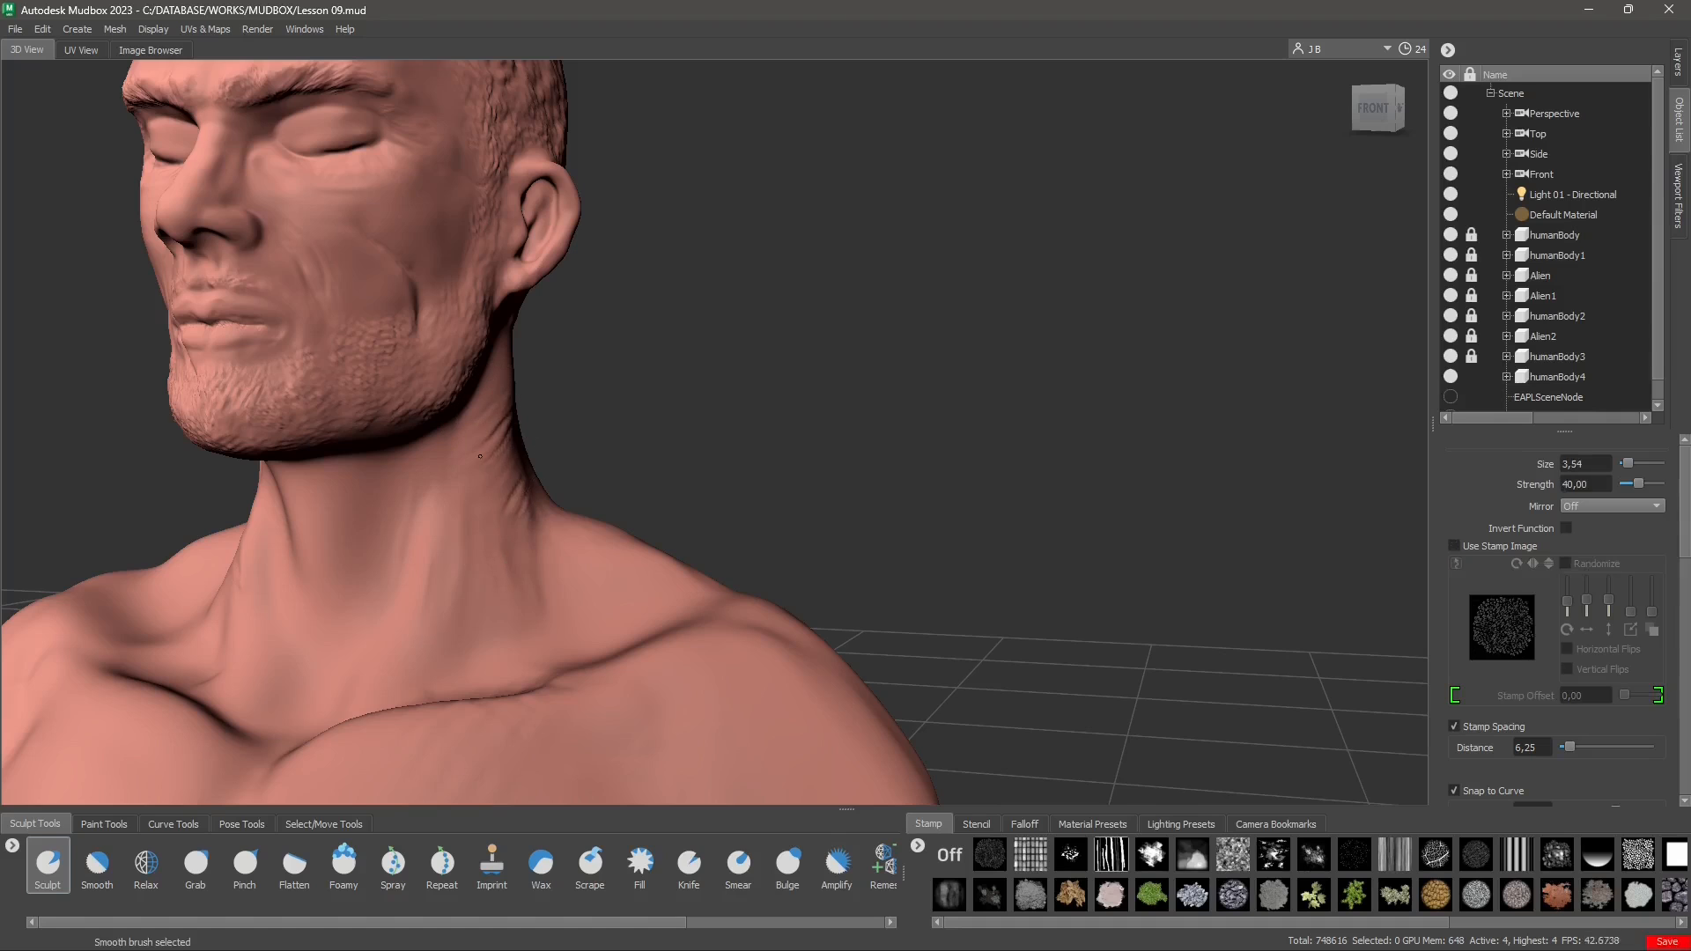
alt+drag(537, 581, 558, 560)
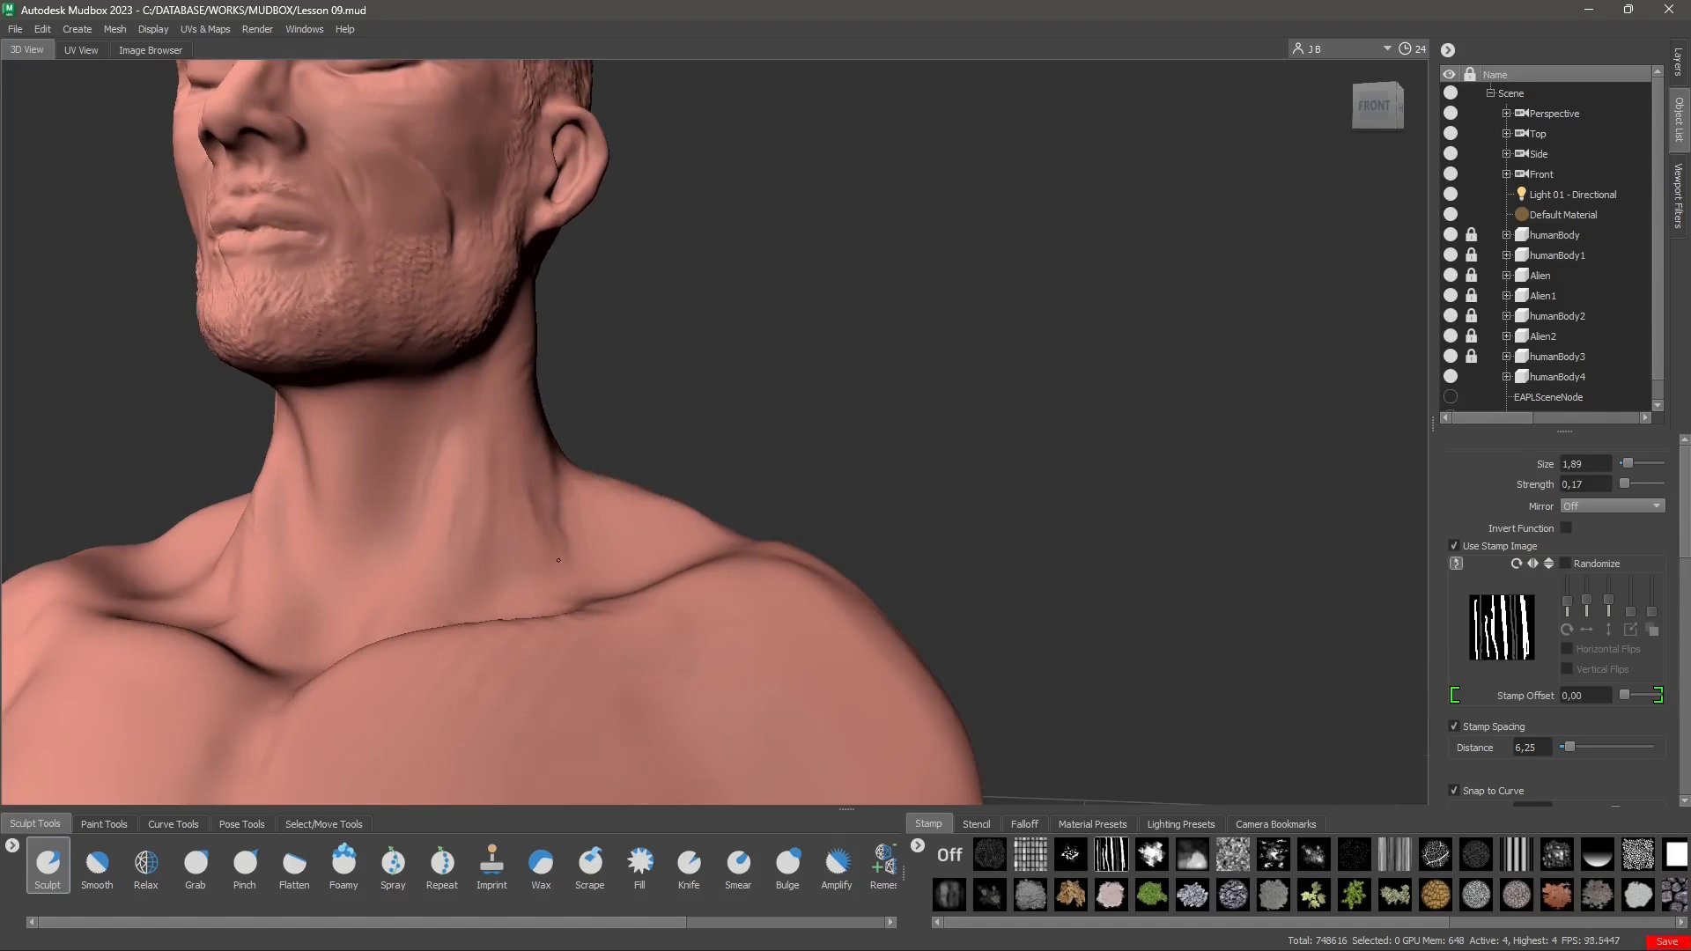